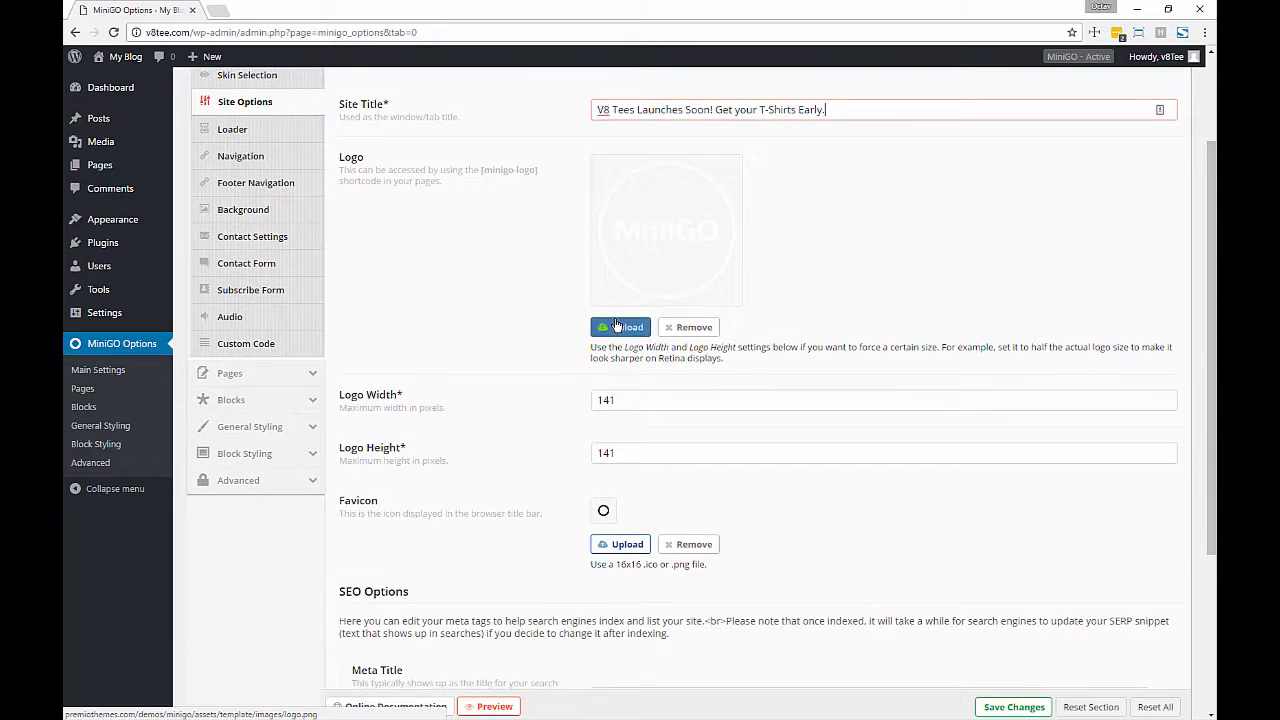
Upload favicon.png, v8-tee-logo-black.png and v8-tee-logo-white.png from the Logo folder to the media library through the site logo setting
click(615, 325)
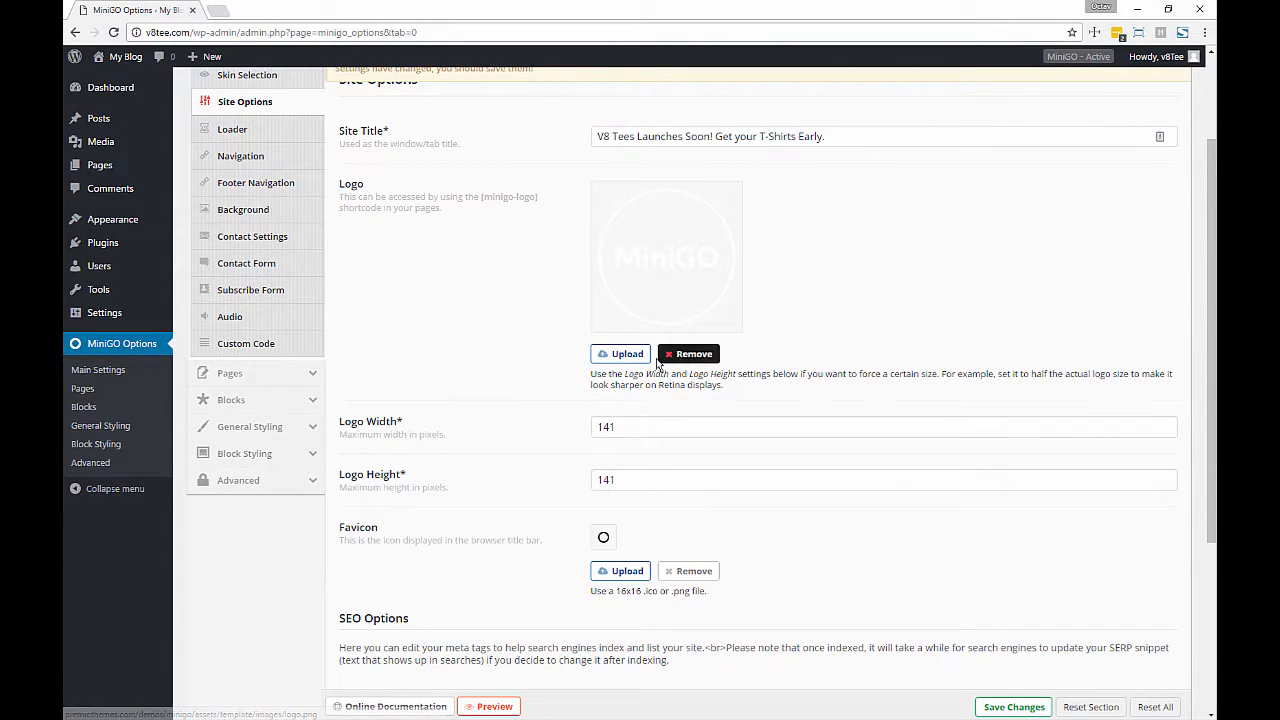
click(627, 355)
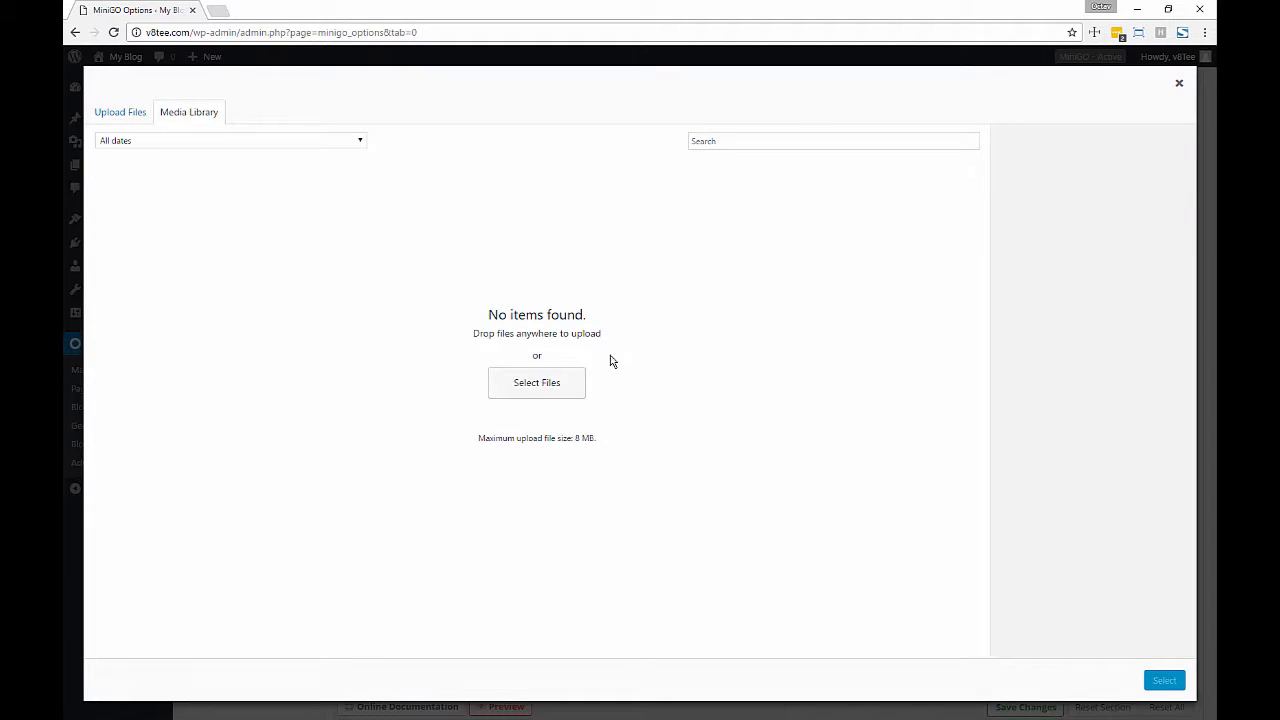
click(560, 389)
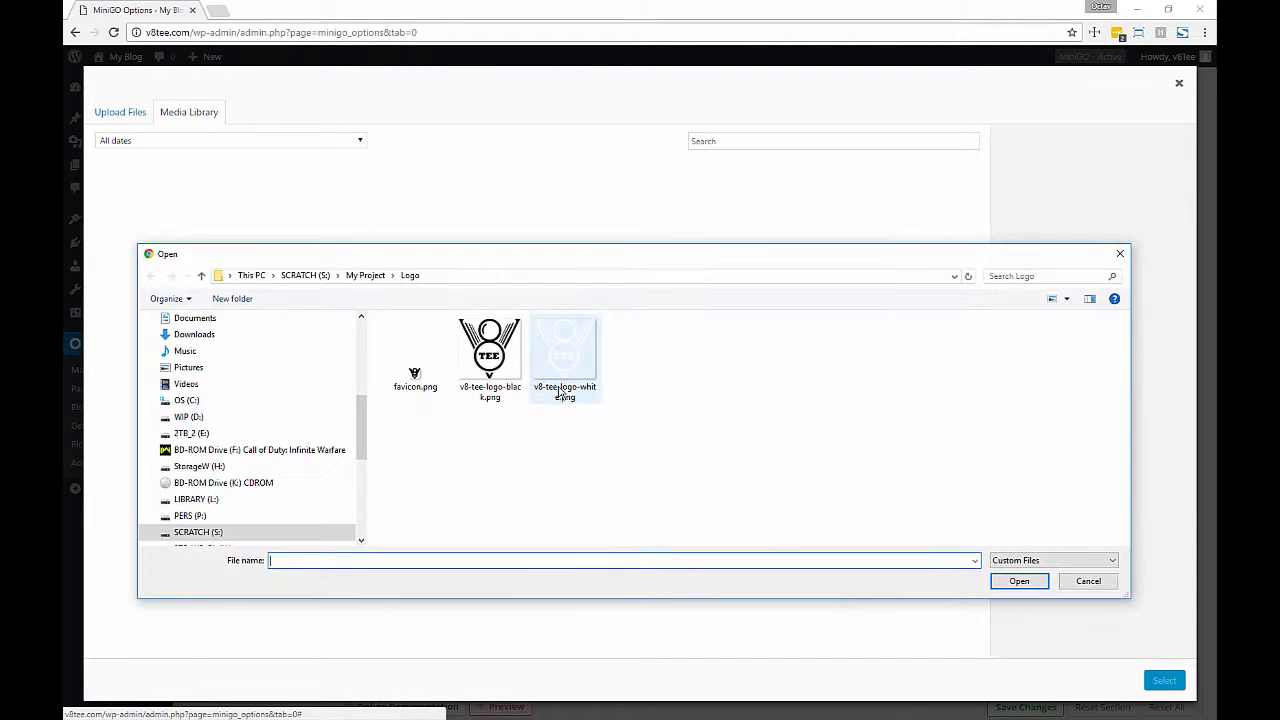
click(556, 377)
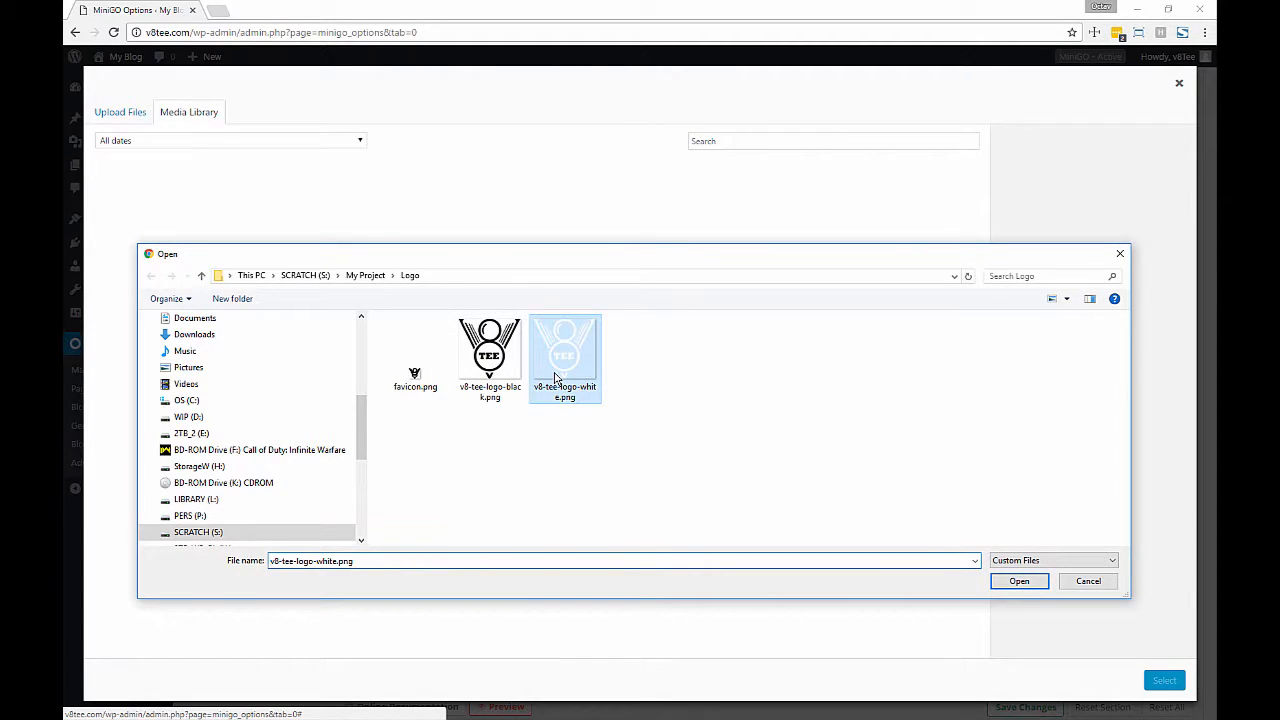
shift+click(414, 393)
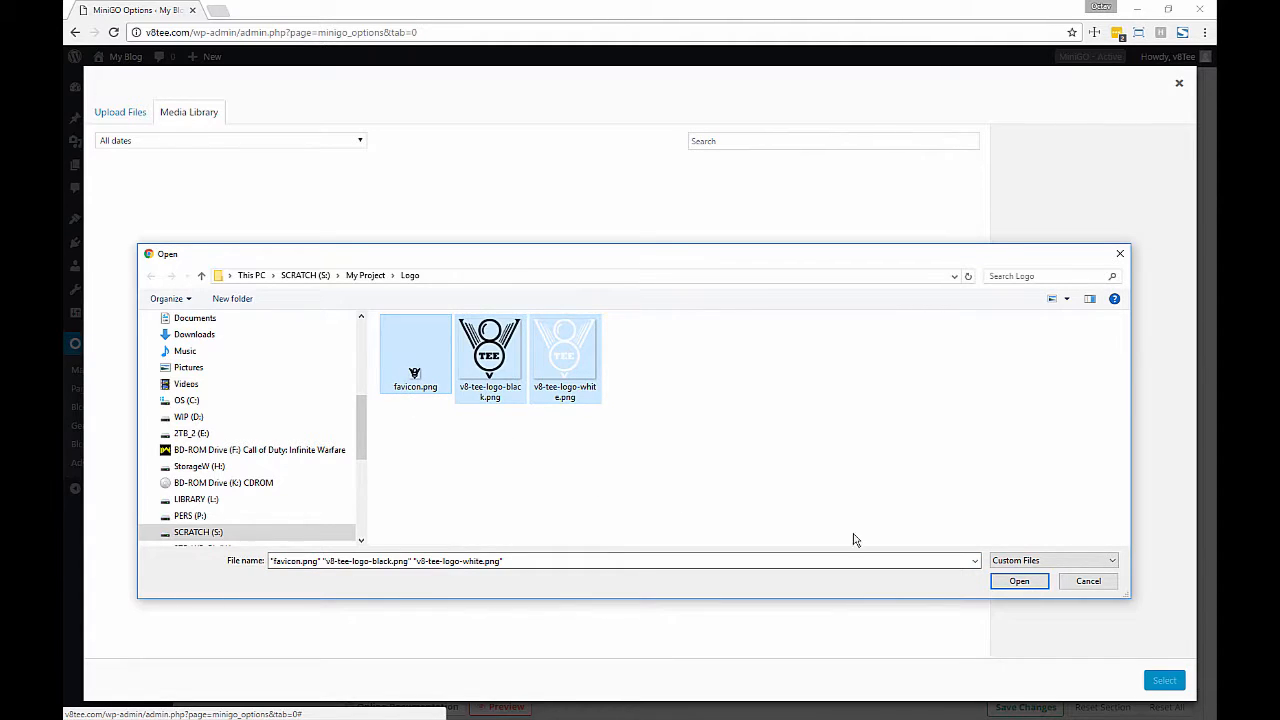
click(1014, 584)
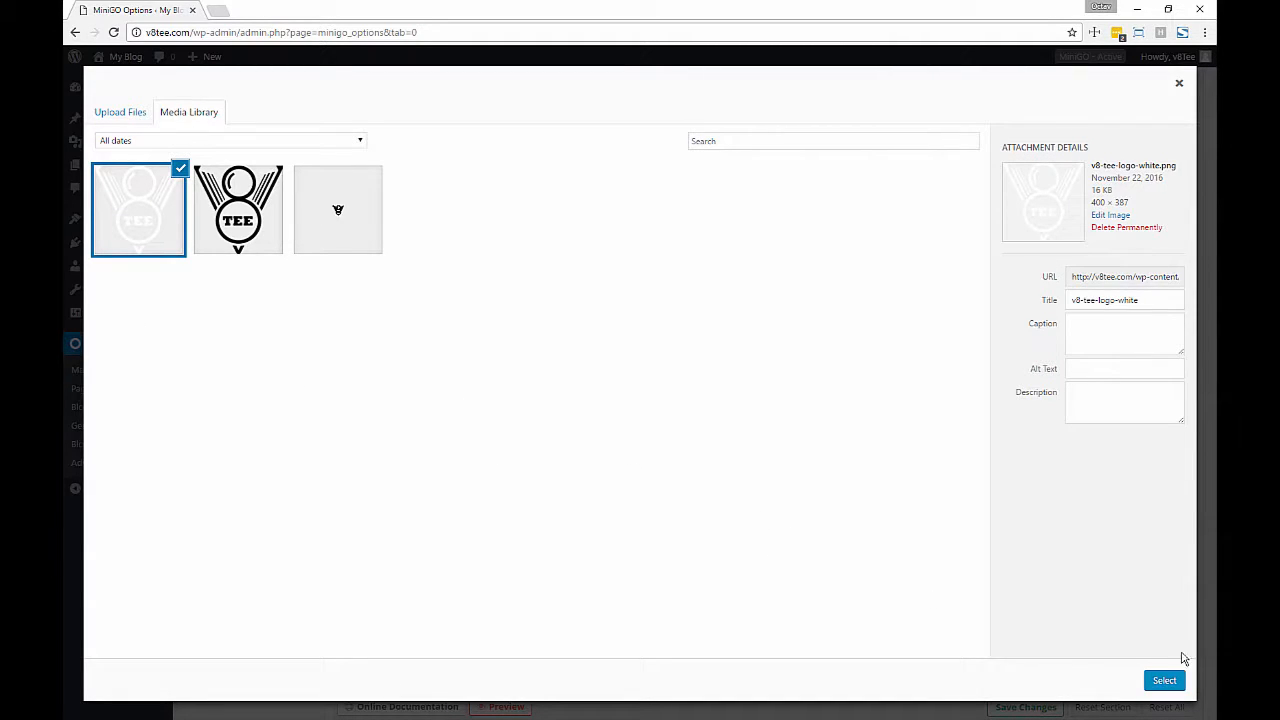
Use v8-tee-logo-white.png from the media library as the site logo
drag(1130, 203, 1093, 202)
click(1095, 202)
click(1160, 680)
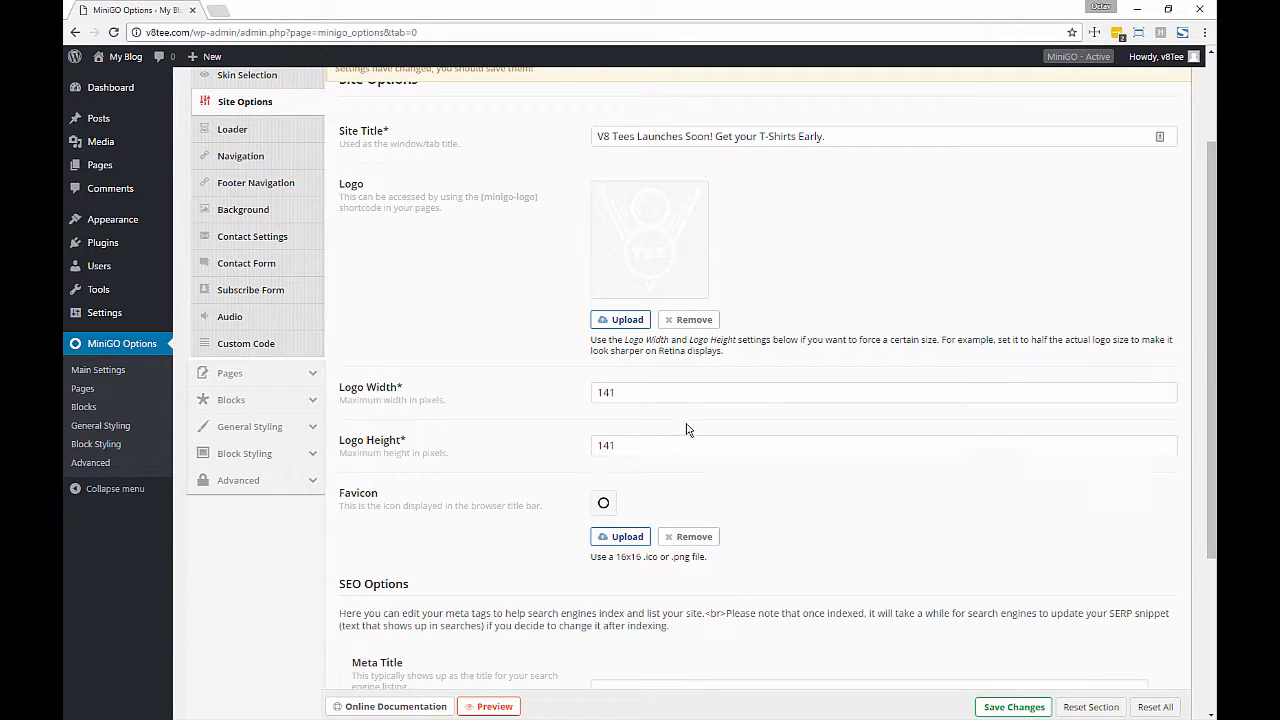
Set the logo's maximum width to 200 pixels and its maximum height to 194 pixels
drag(737, 391, 641, 395)
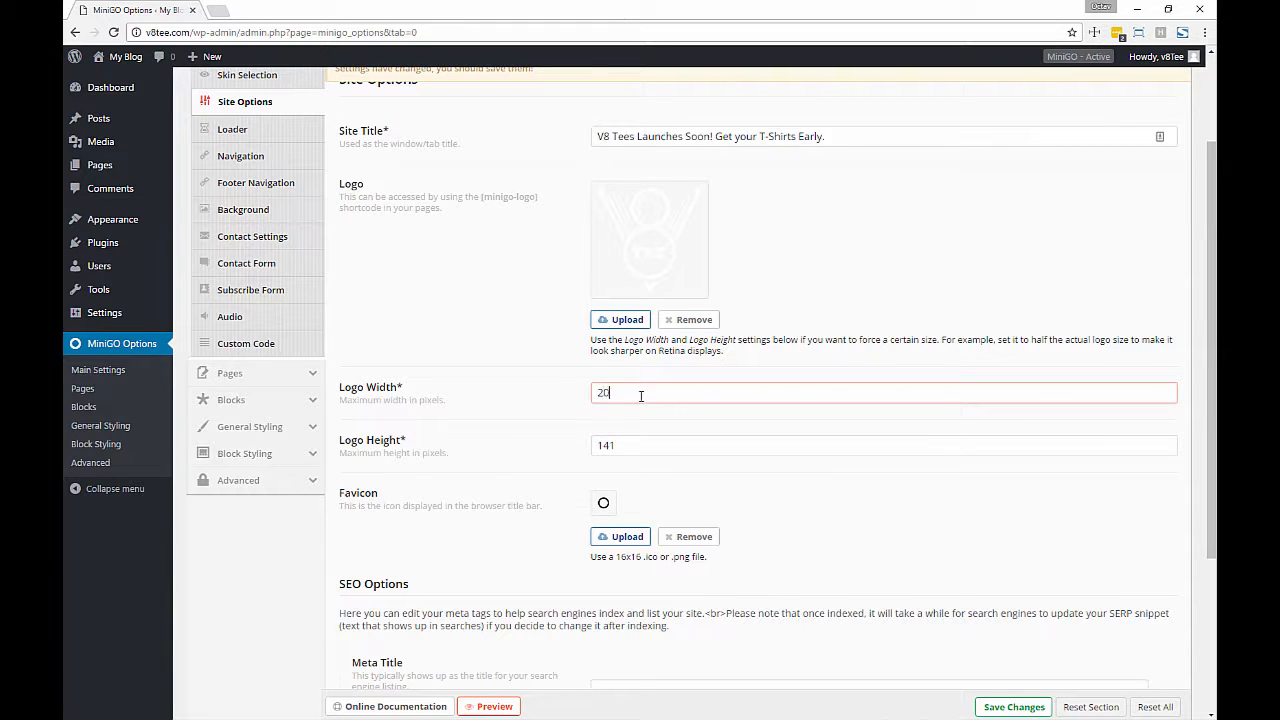
key(Tab)
text(1)
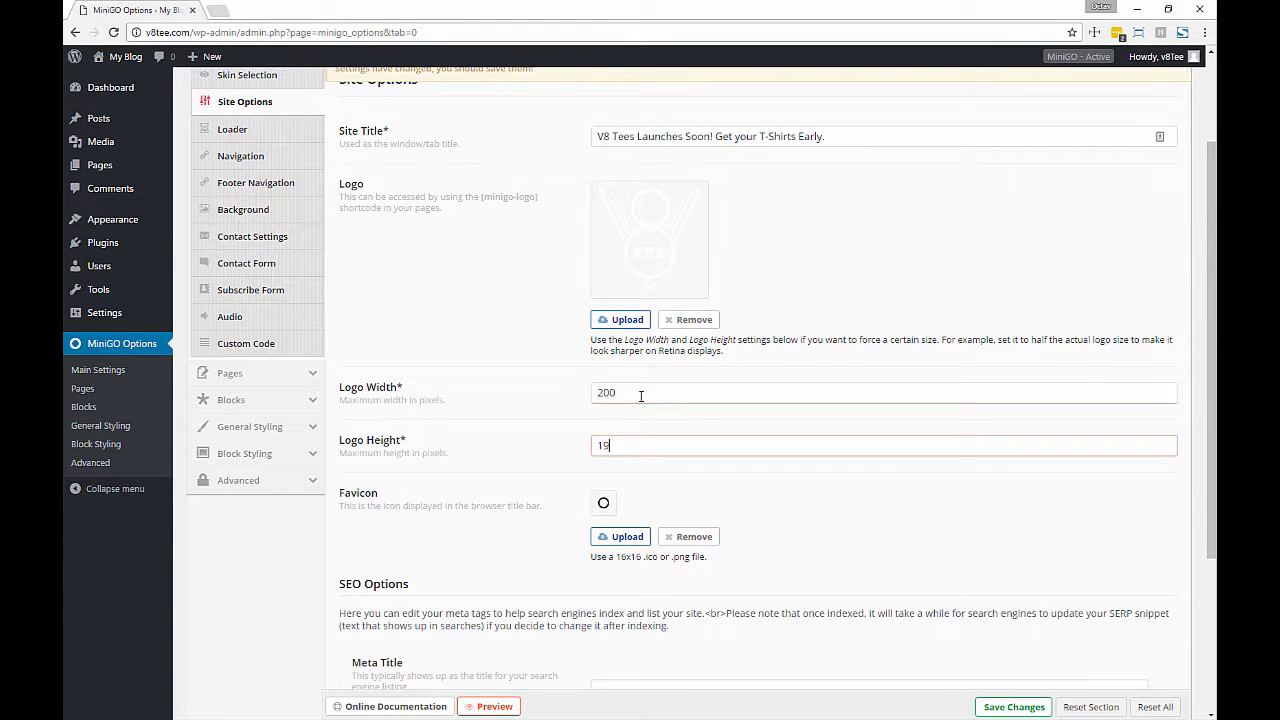
Replace the site favicon with favicon.png from the media library
scroll(645, 400, down, 1)
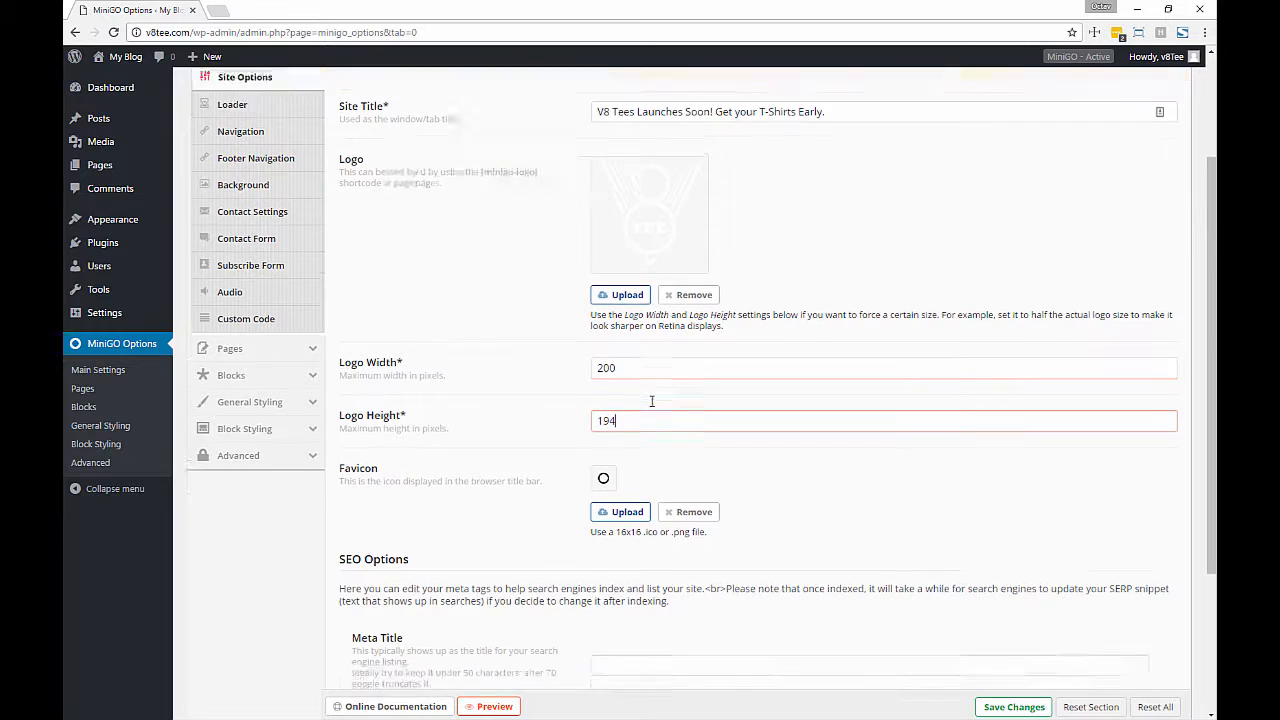
click(617, 468)
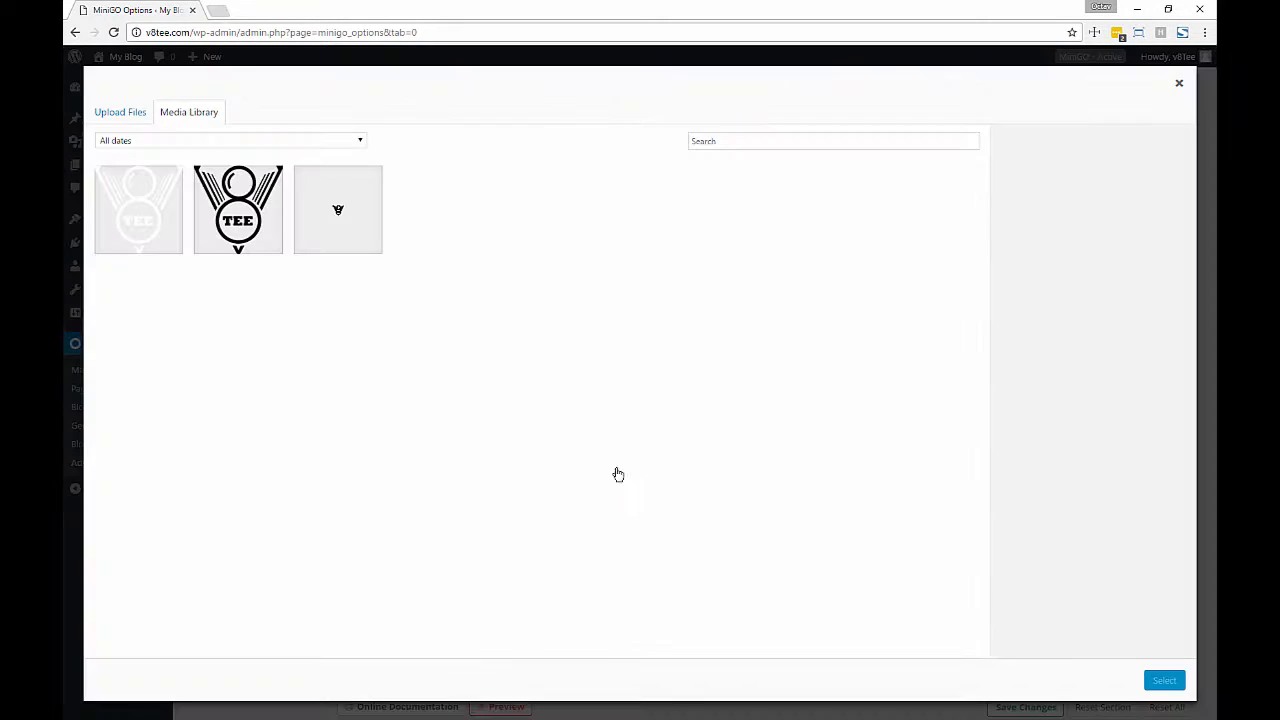
click(330, 225)
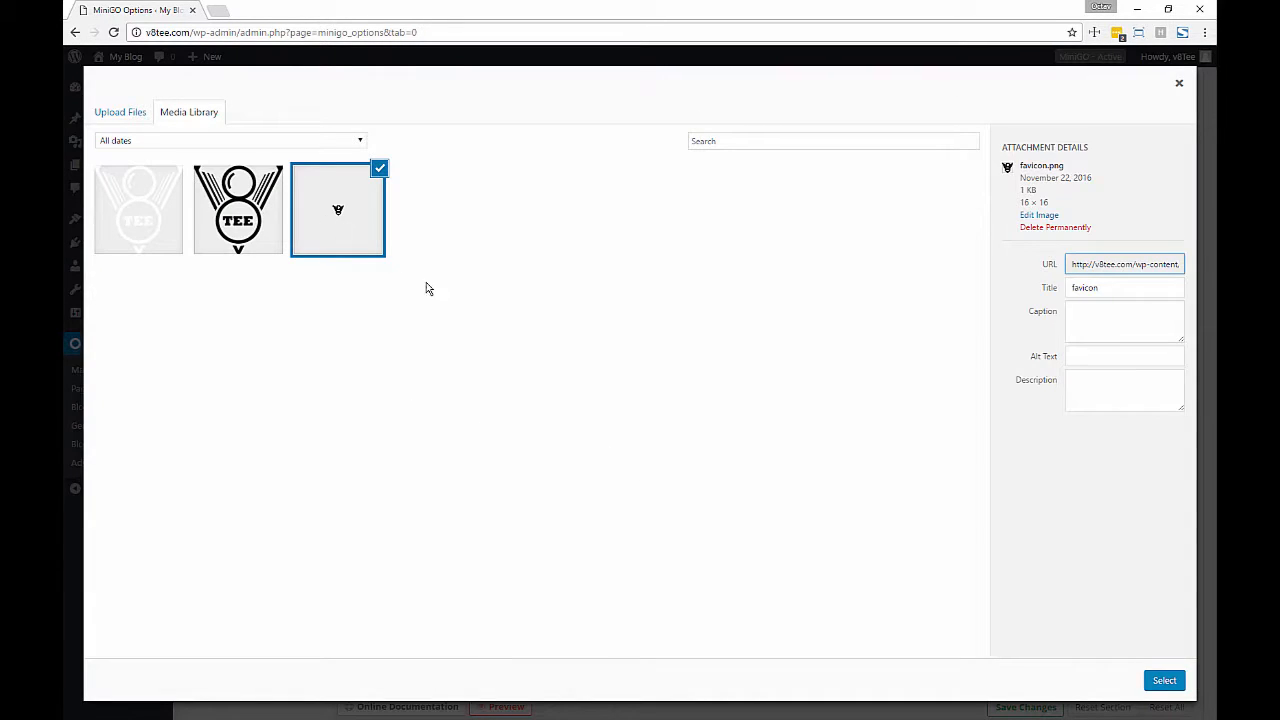
click(1163, 682)
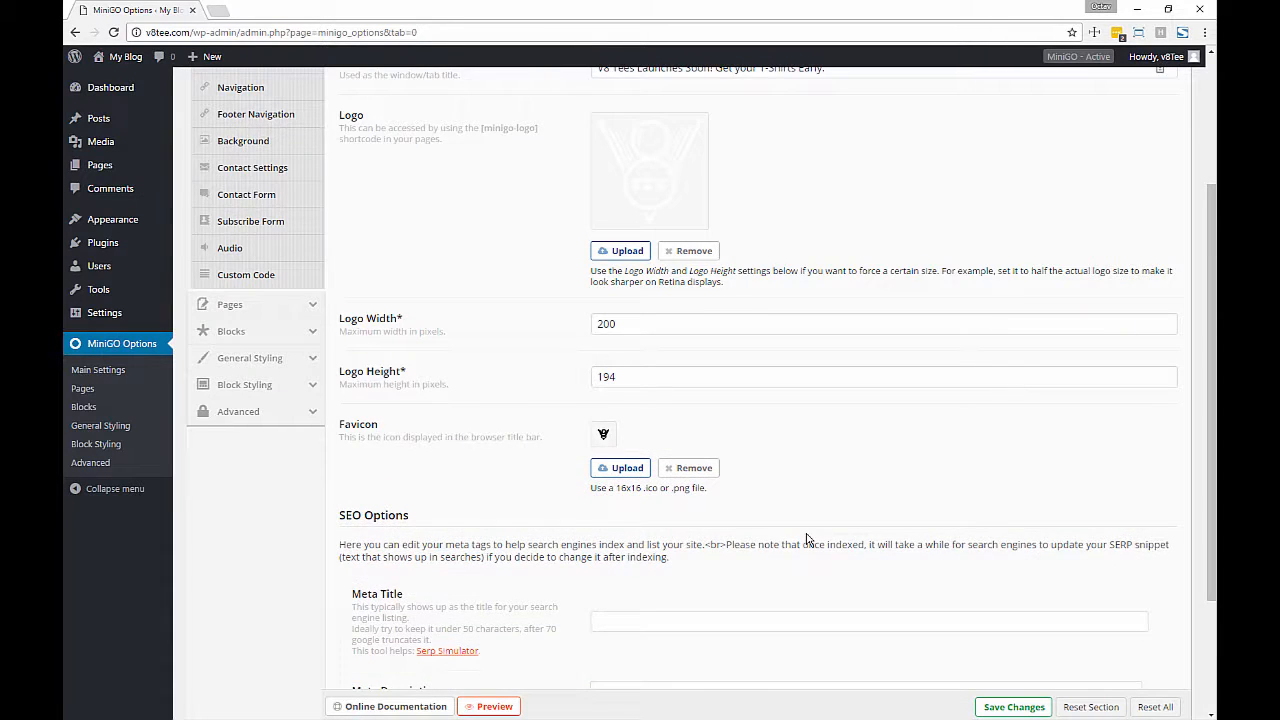
Open the Serp Simulator tool linked beside the meta title in a new tab and enable its Google SERP Simulator display
scroll(808, 537, down, 3)
scroll(656, 478, down, 1)
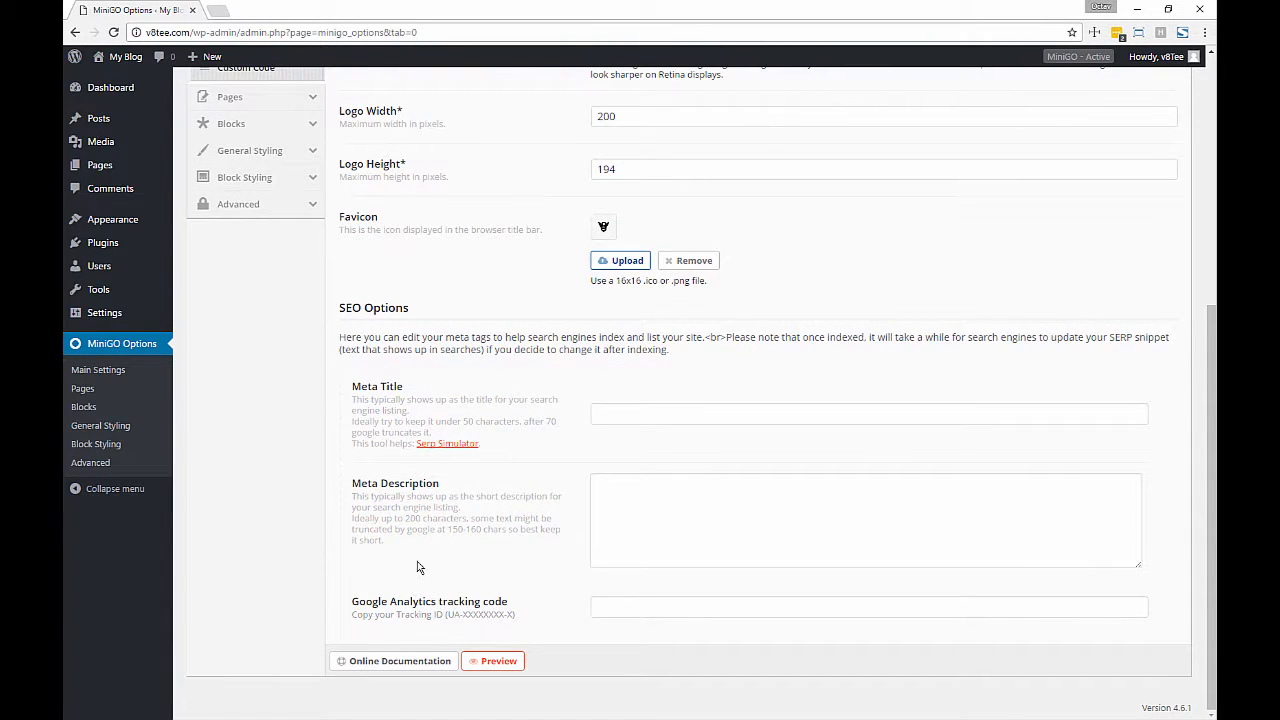
ctrl+click(436, 446)
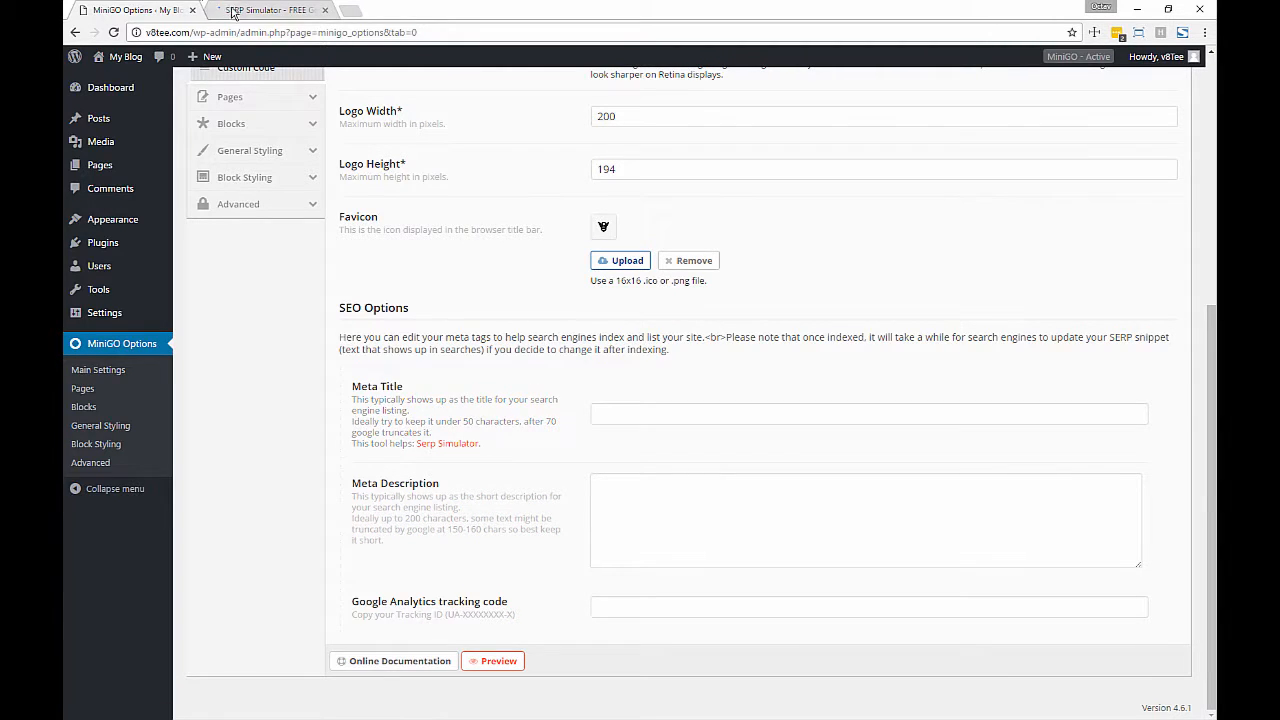
click(232, 12)
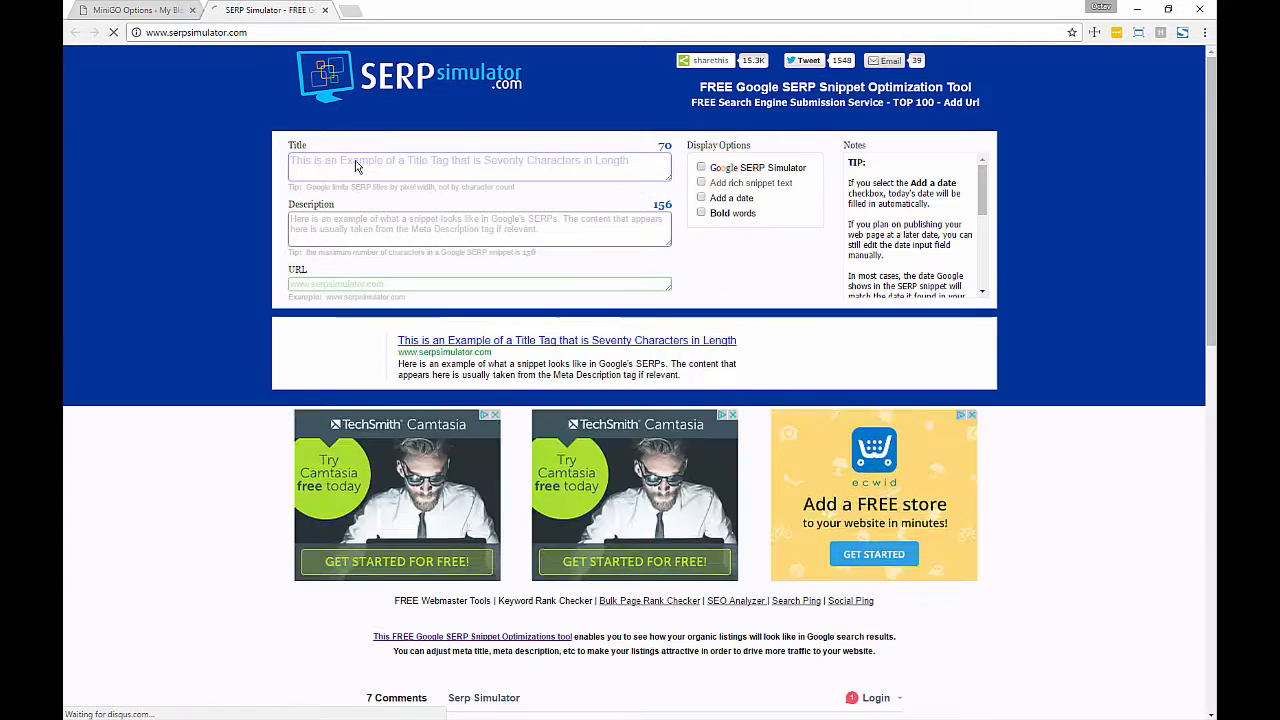
click(703, 168)
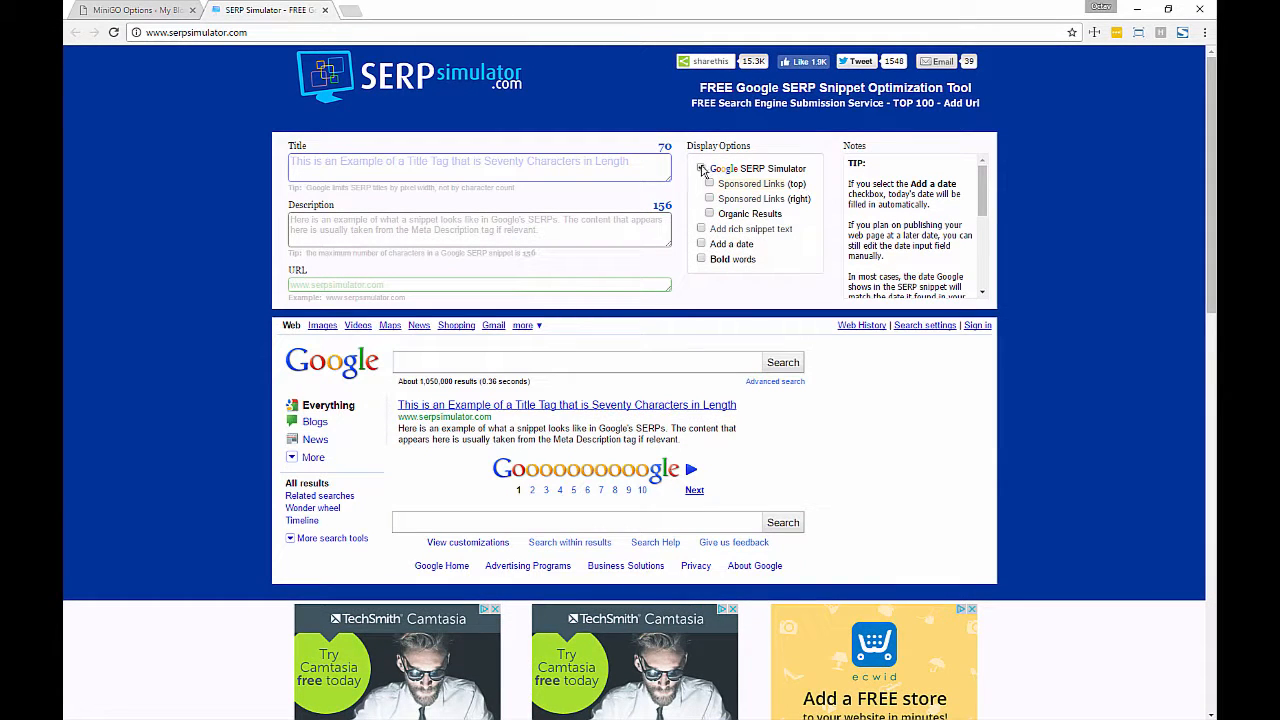
Replace the simulator's sample title with "V8 Tee - Wedesign original Vee Eight T-Shirts and Hoodies!"
click(466, 162)
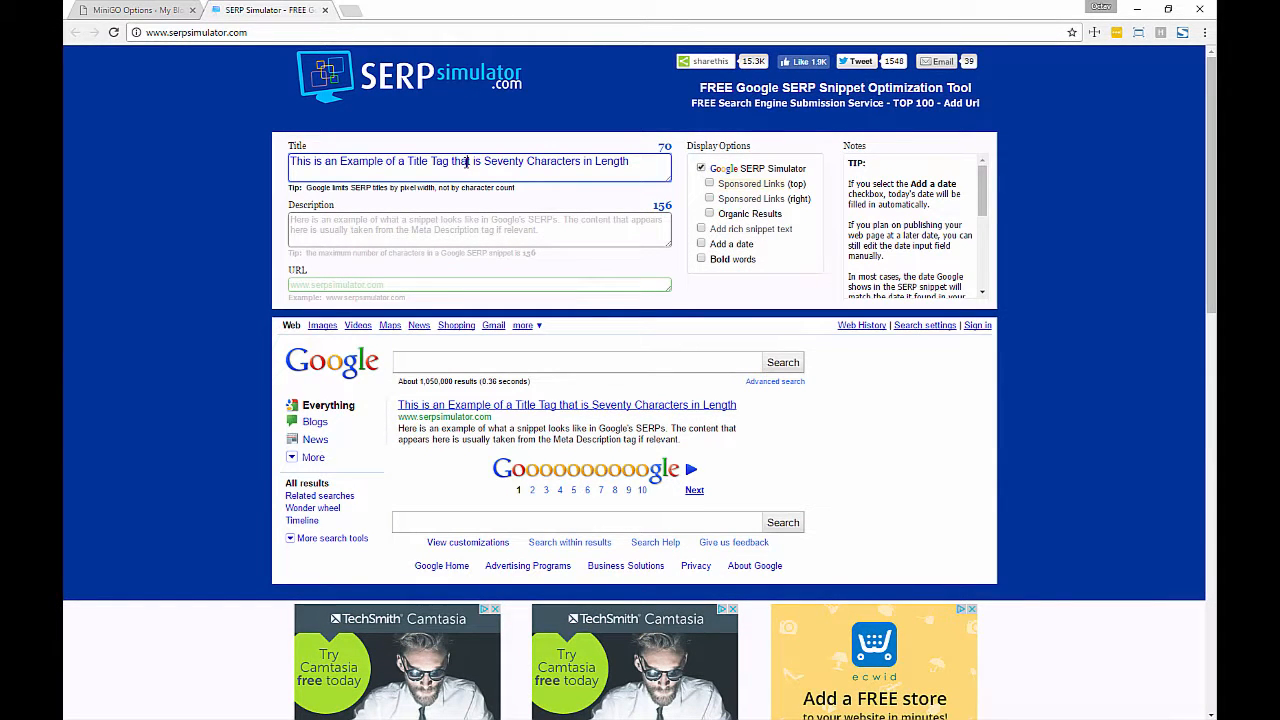
triple_click(487, 165)
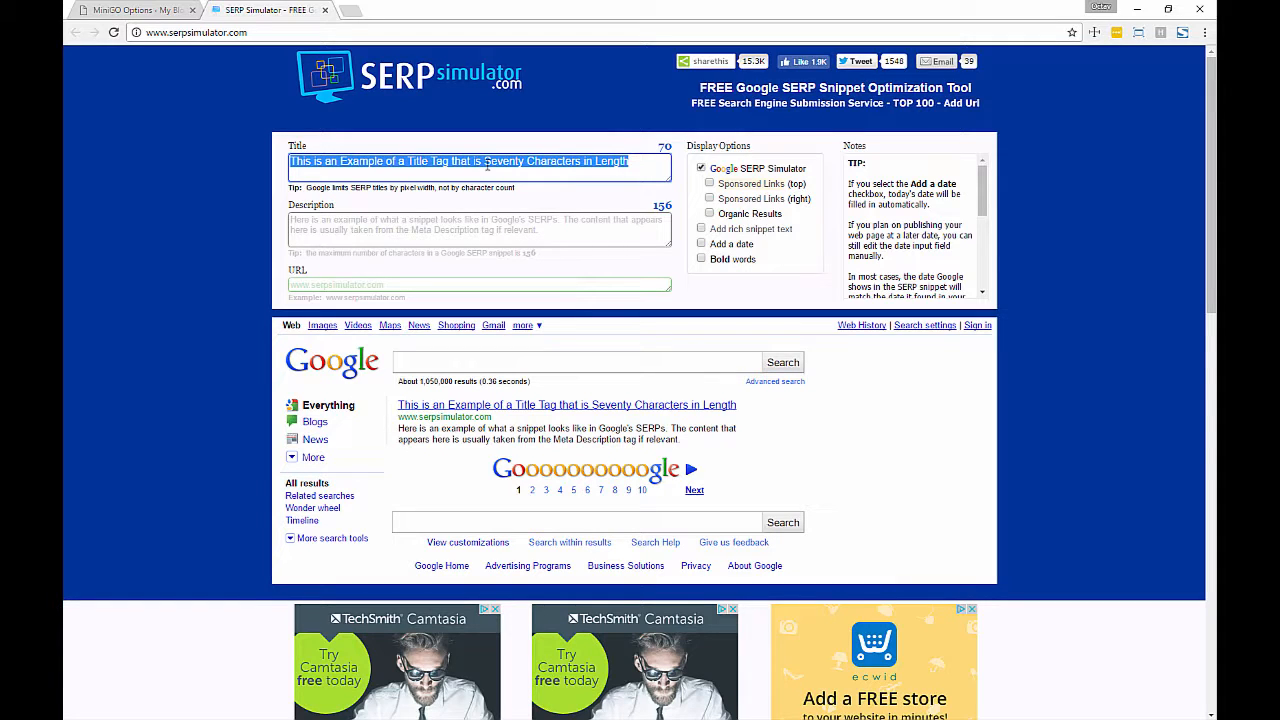
text(V)
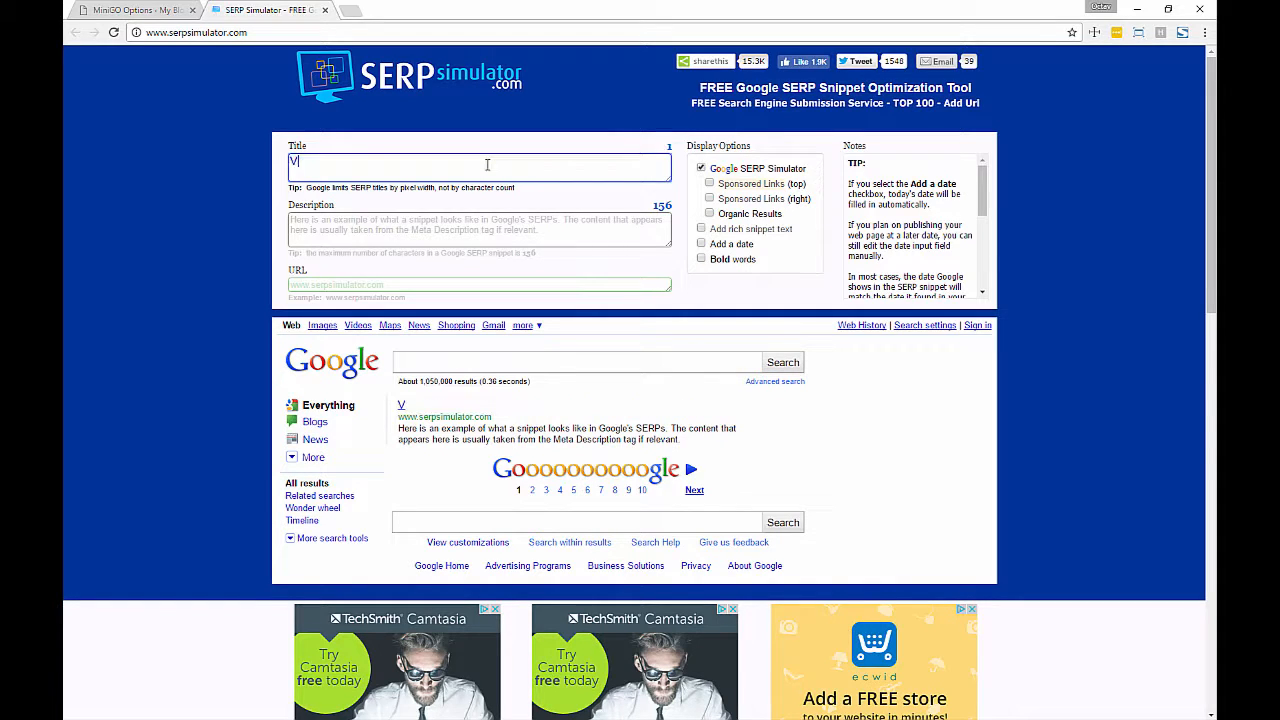
text(8 Tee - Wedesign original Vee Eight T-S)
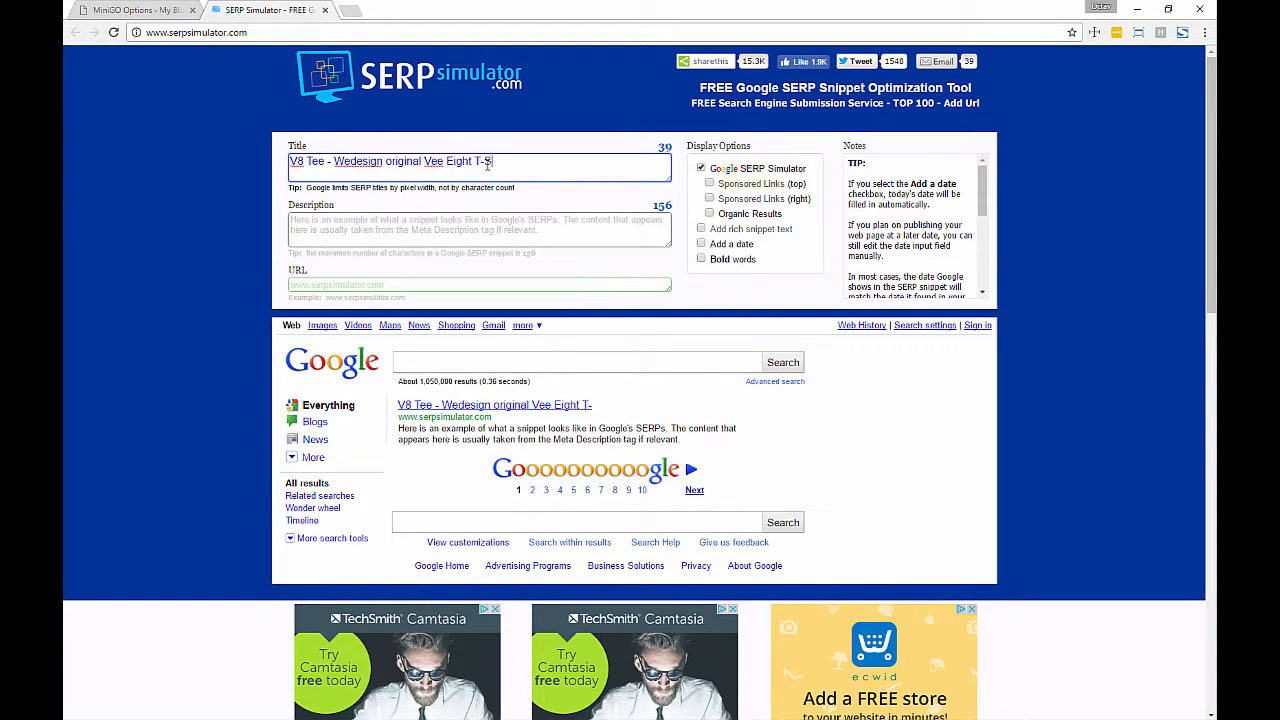
text(hirts and Hoodies. What if we create)
key(ctrl+shift+Left)
key(ctrl+shift+Left)
key(ctrl+shift+Left)
key(ctrl+shift+Left)
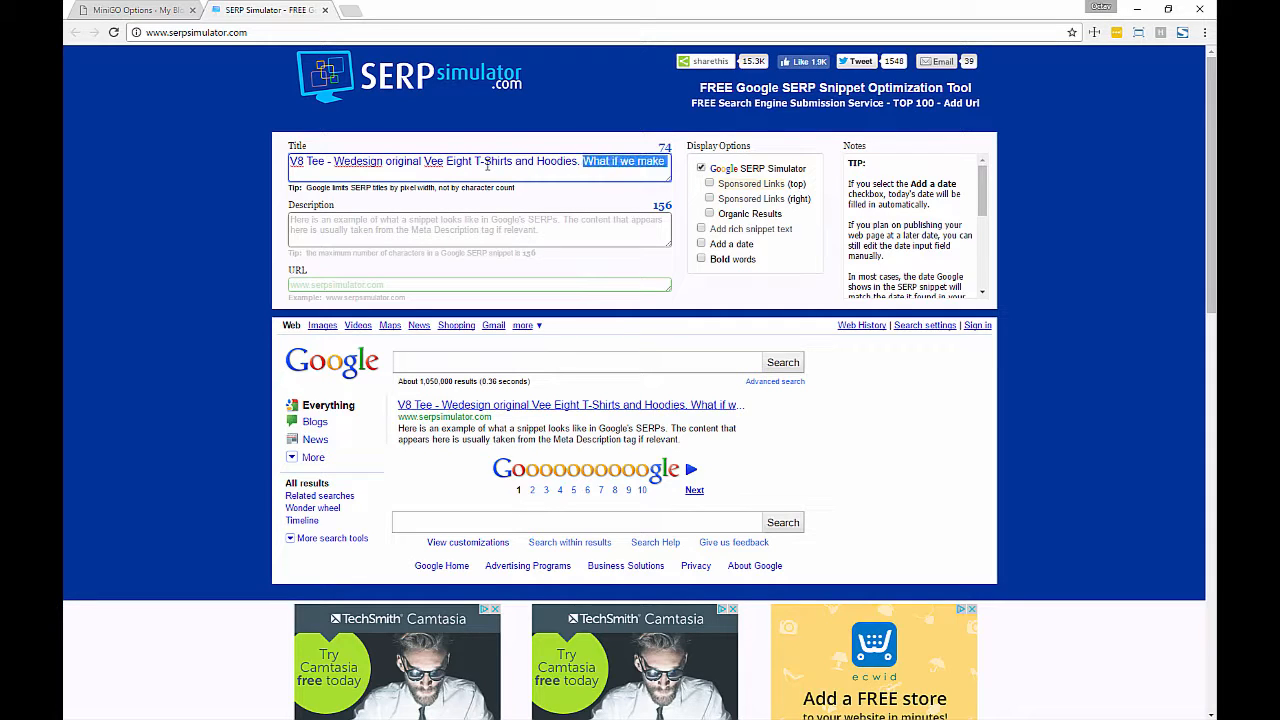
key(BackSpace)
key(BackSpace)
Begin the simulator's description with "Do you love American Muscle or perhaps Euro or JDM V8s? Show it off proudly"
click(451, 231)
text(Do you lo)
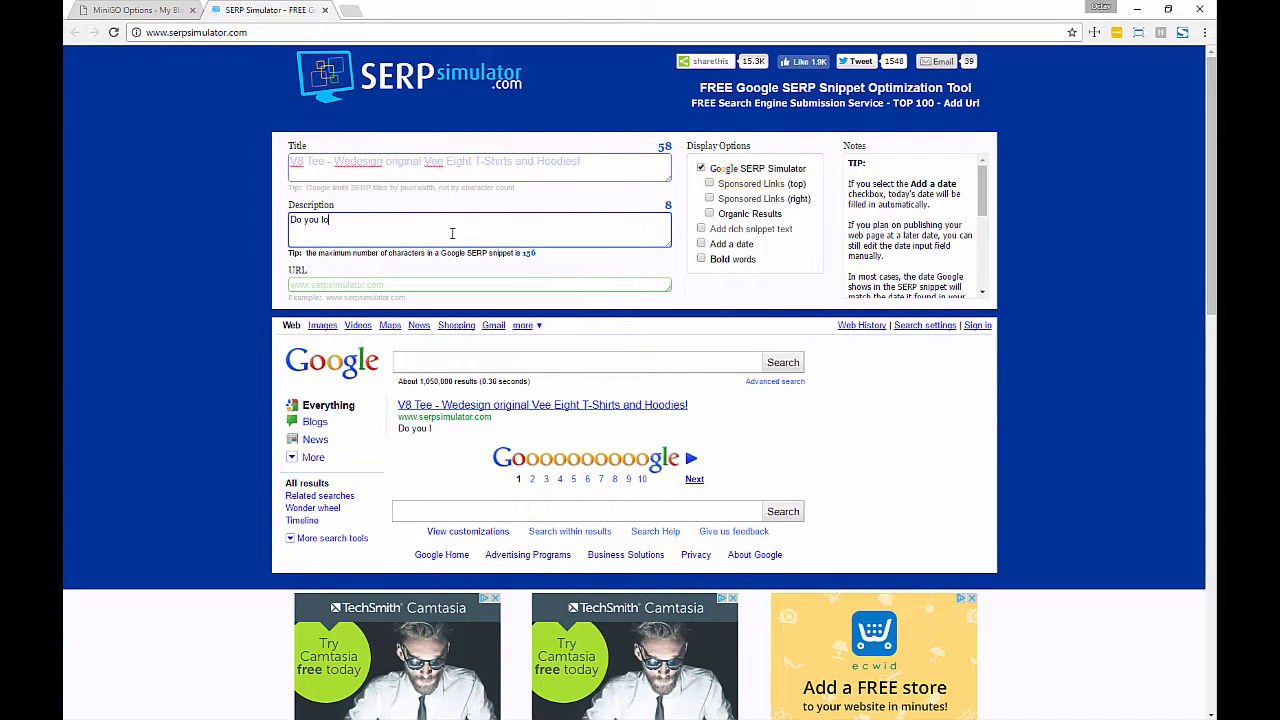
text(ve American Muscle or perhaps Eur)
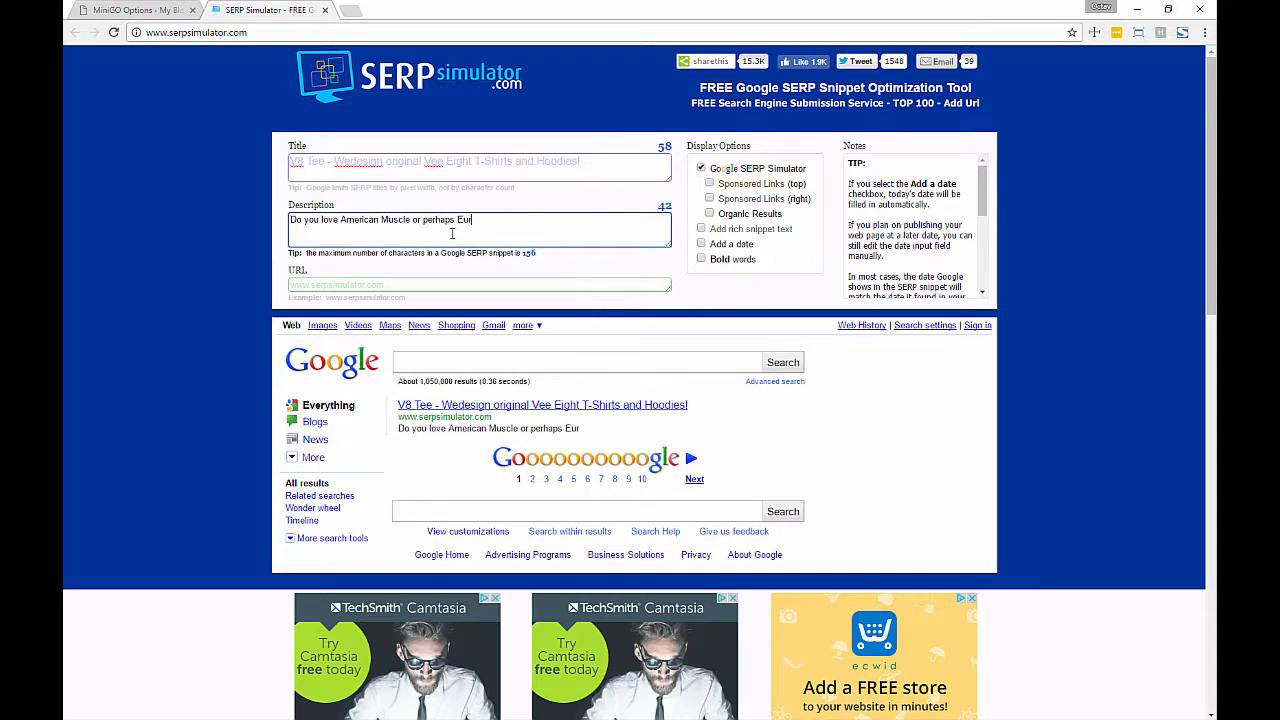
text(o or JDM V8s? Show it off proudl)
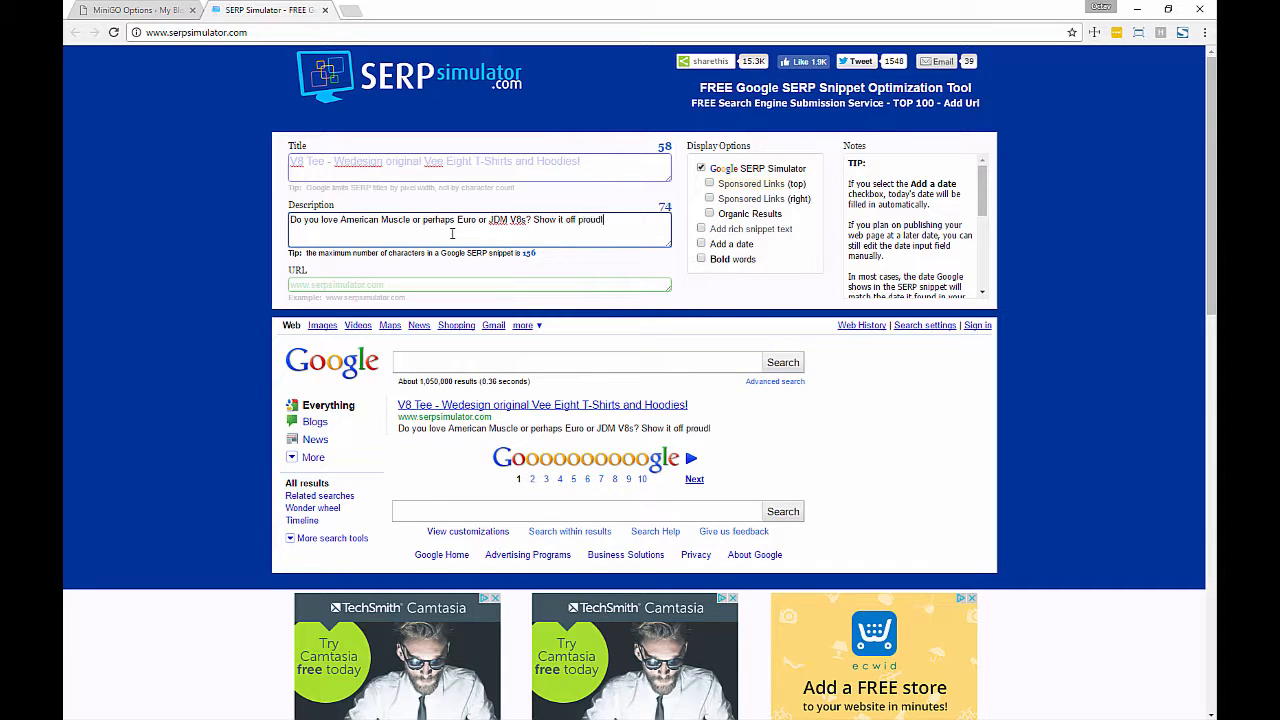
text(y with our unique, exclusive designs that show off your adequate displacement :))
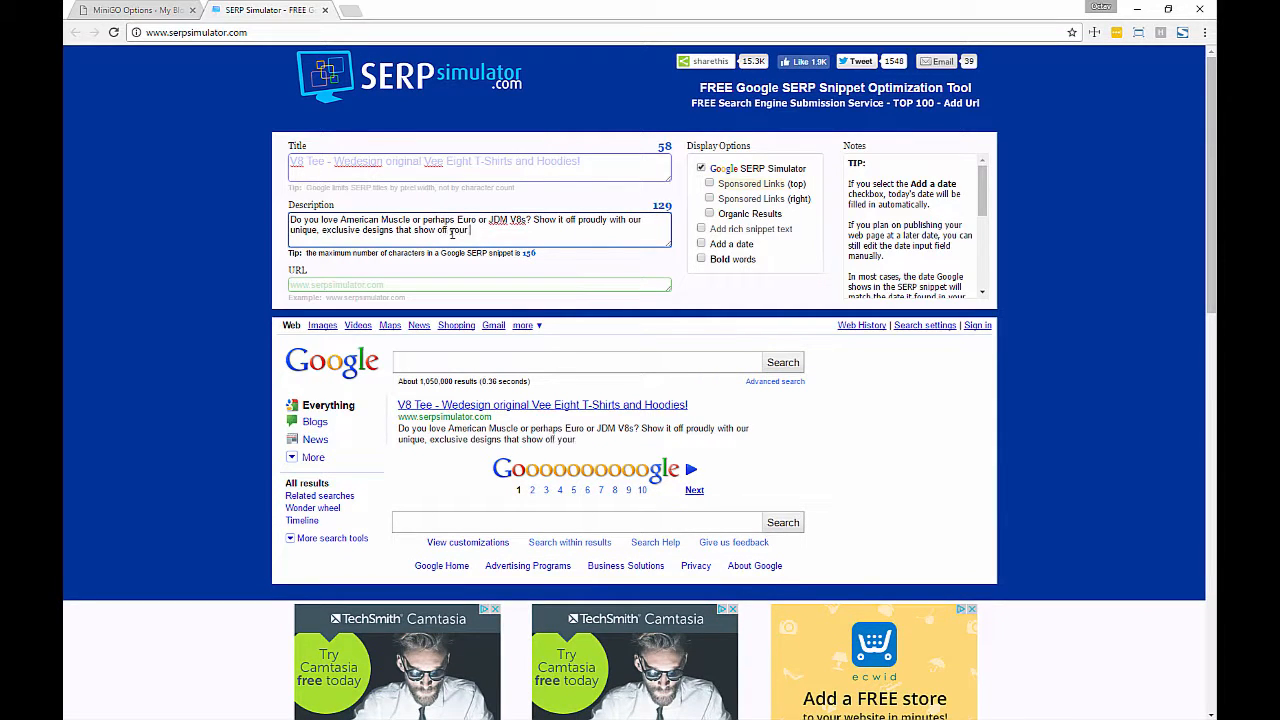
shift+click(450, 230)
text(your passion for the torque monster.)
key(ctrl+shift+Left)
key(ctrl+shift+Left)
key(ctrl+shift+Left)
key(ctrl+shift+Left)
key(ctrl+shift+Left)
key(ctrl+shift+Left)
key(ctrl+shift+Left)
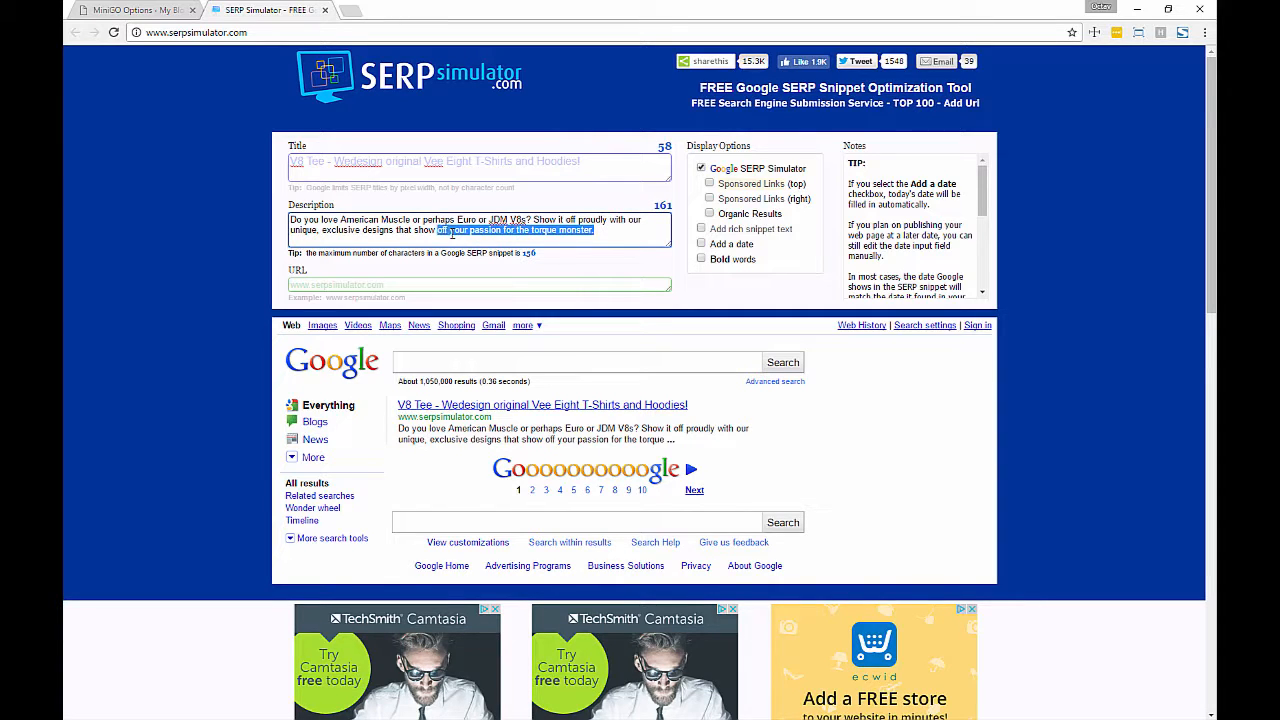
text(o)
text(ff your adequate displacement.)
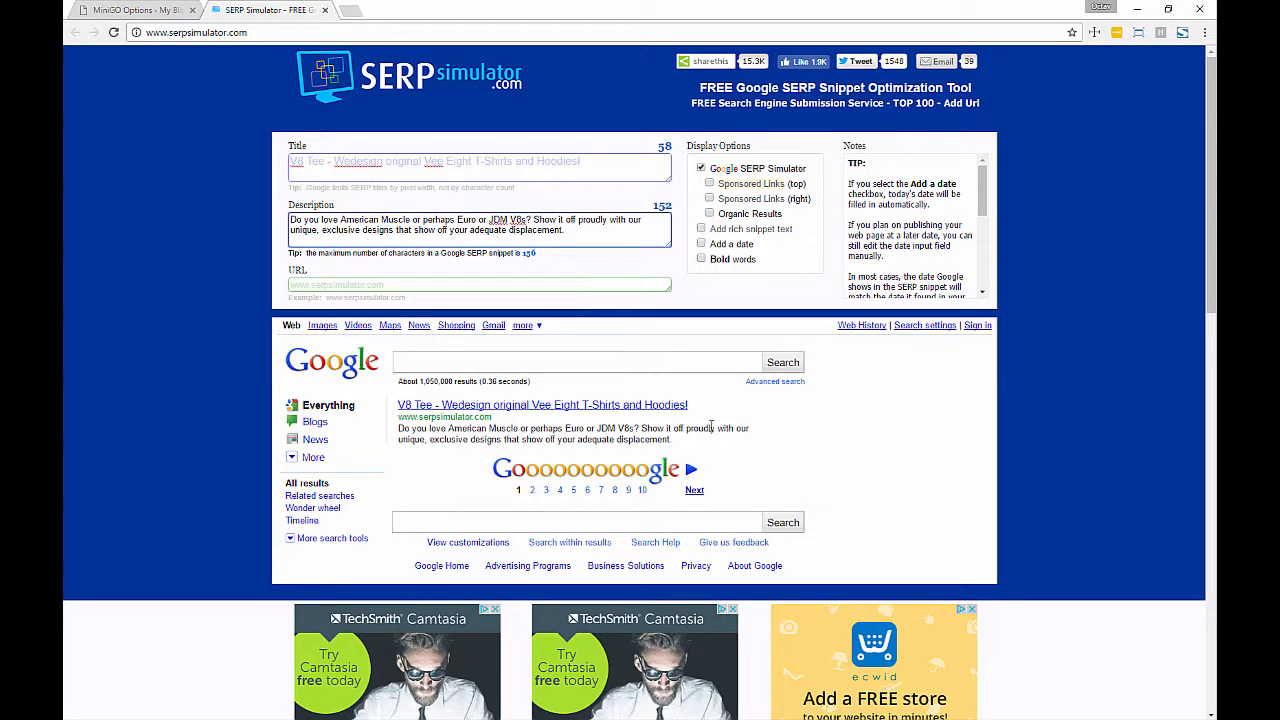
key(Tab)
text(www.v8tee.com)
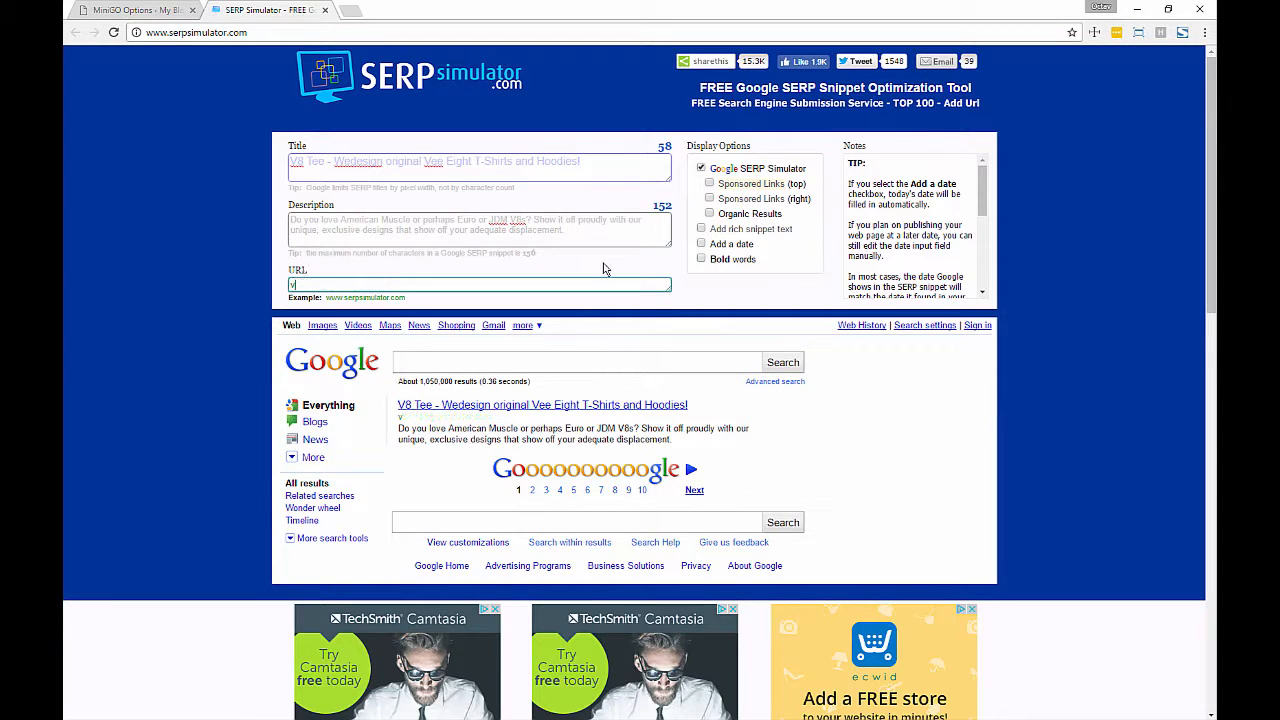
Copy the title text from the SERP simulator into the Meta Title setting of the MiniGO site options
click(491, 175)
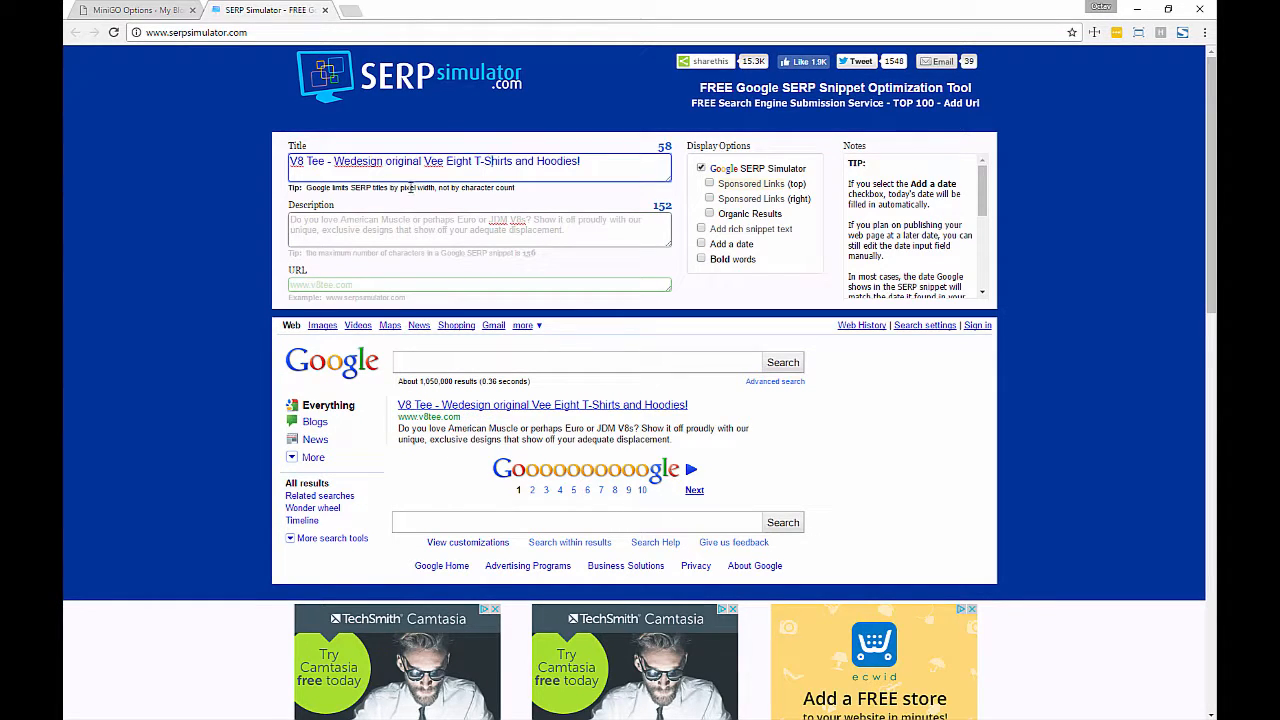
triple_click(385, 167)
key(ctrl+c)
click(145, 11)
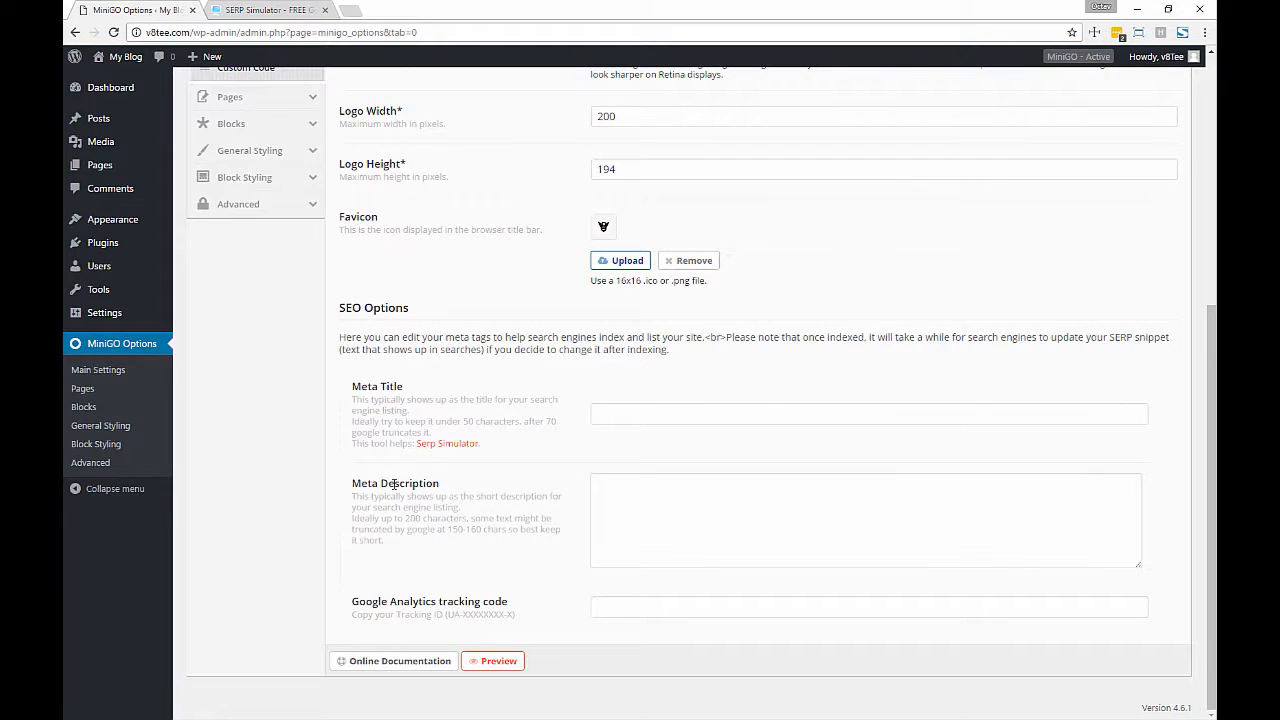
click(654, 414)
key(ctrl+v)
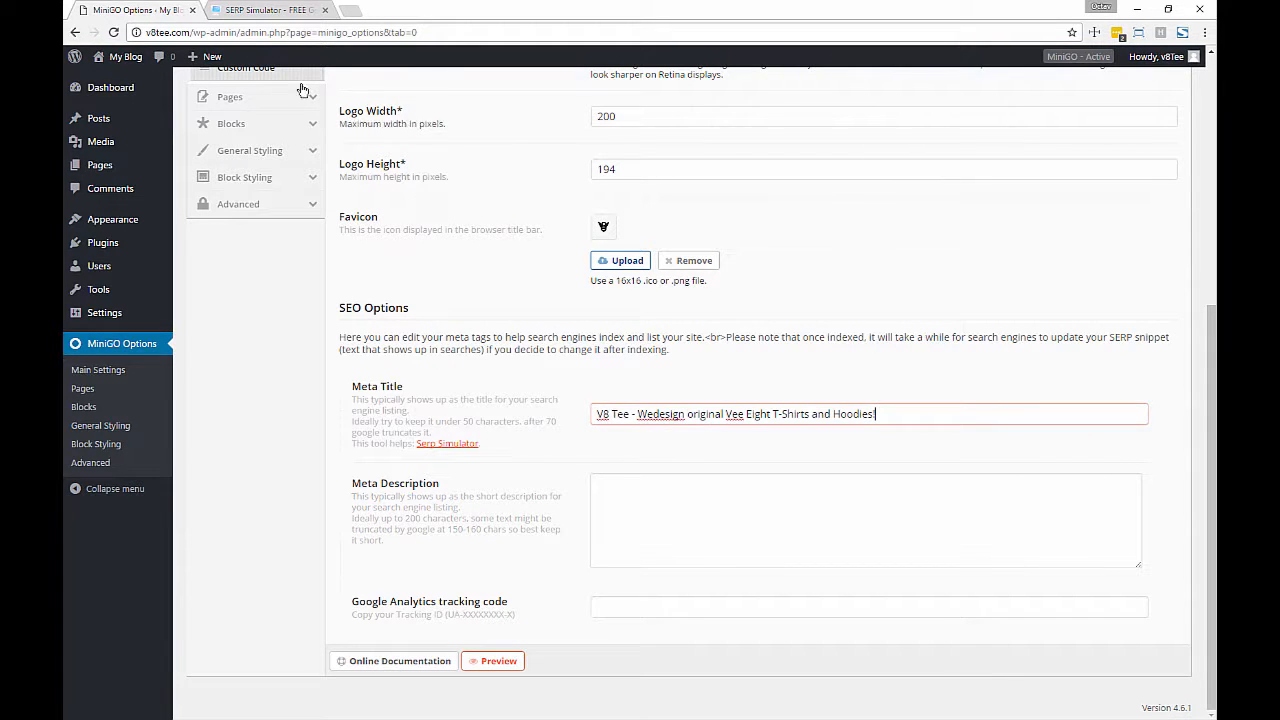
Copy the description text from the SERP simulator into the Meta Description setting of the MiniGO site options
click(265, 10)
triple_click(422, 219)
key(ctrl+c)
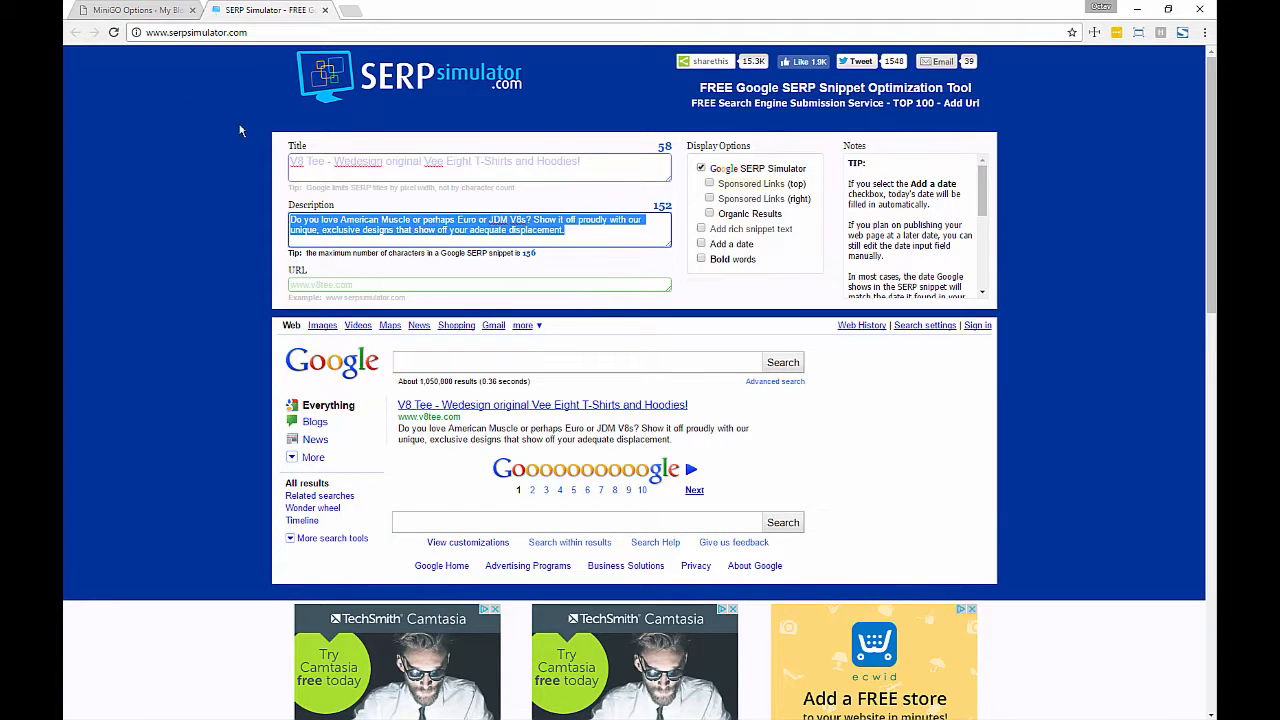
click(145, 11)
click(635, 524)
key(ctrl+v)
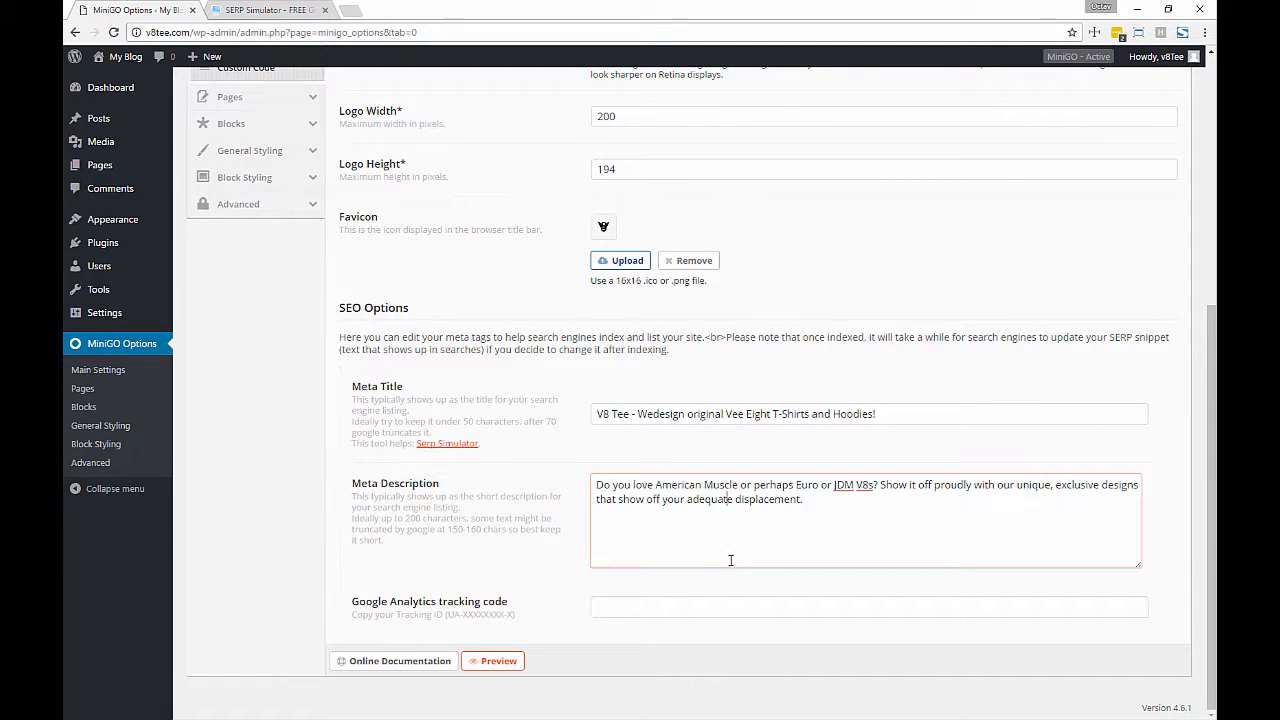
Enter the site's Google Analytics tracking ID and save the MiniGO site options
click(614, 607)
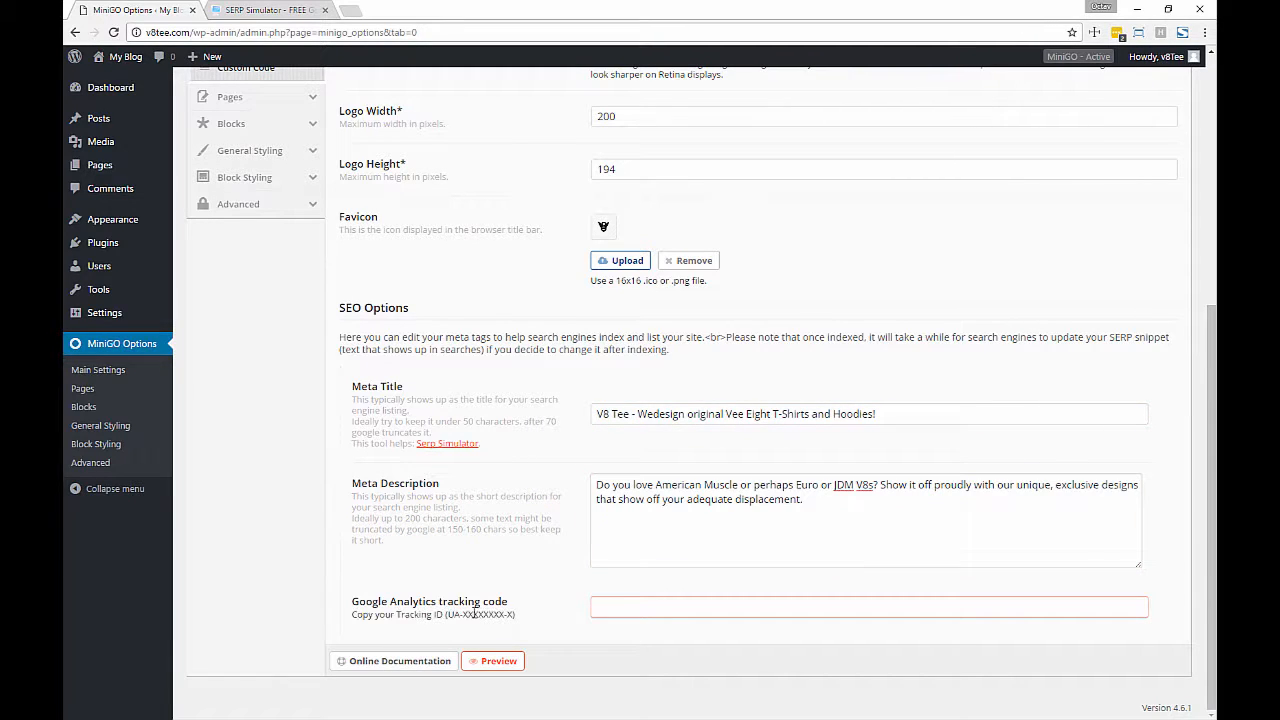
text(UA-46044260-1)
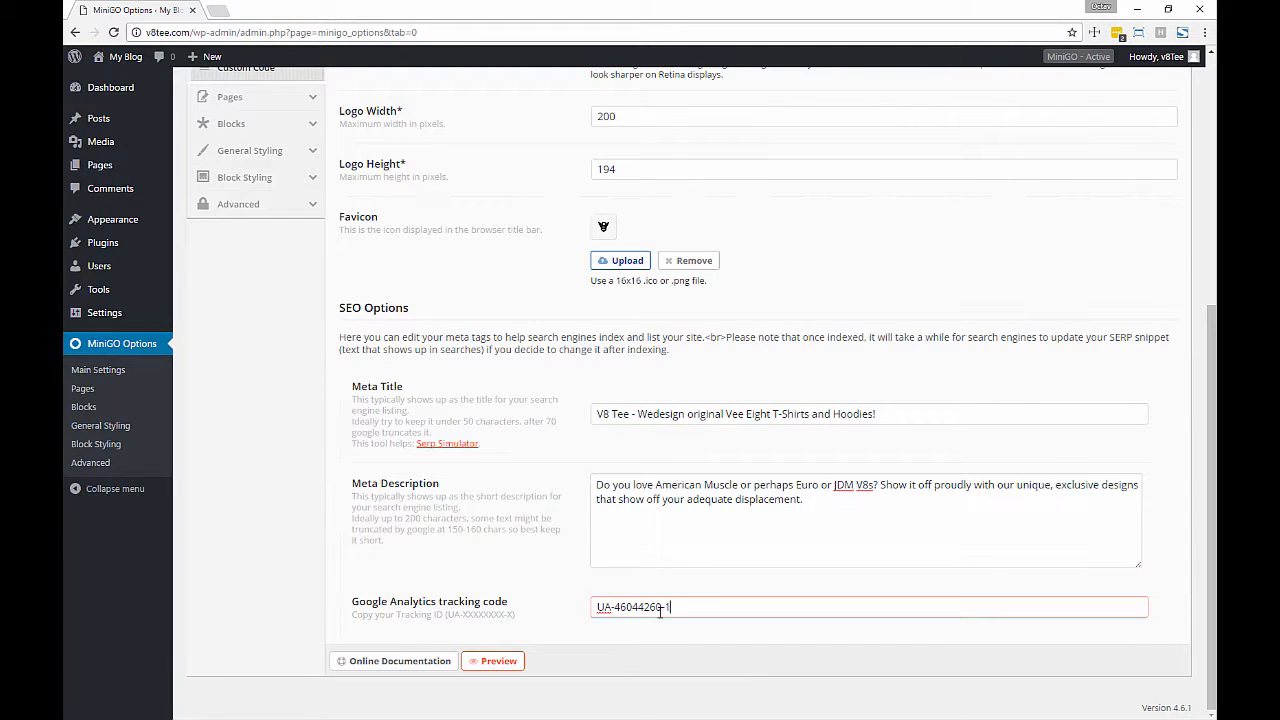
click(595, 658)
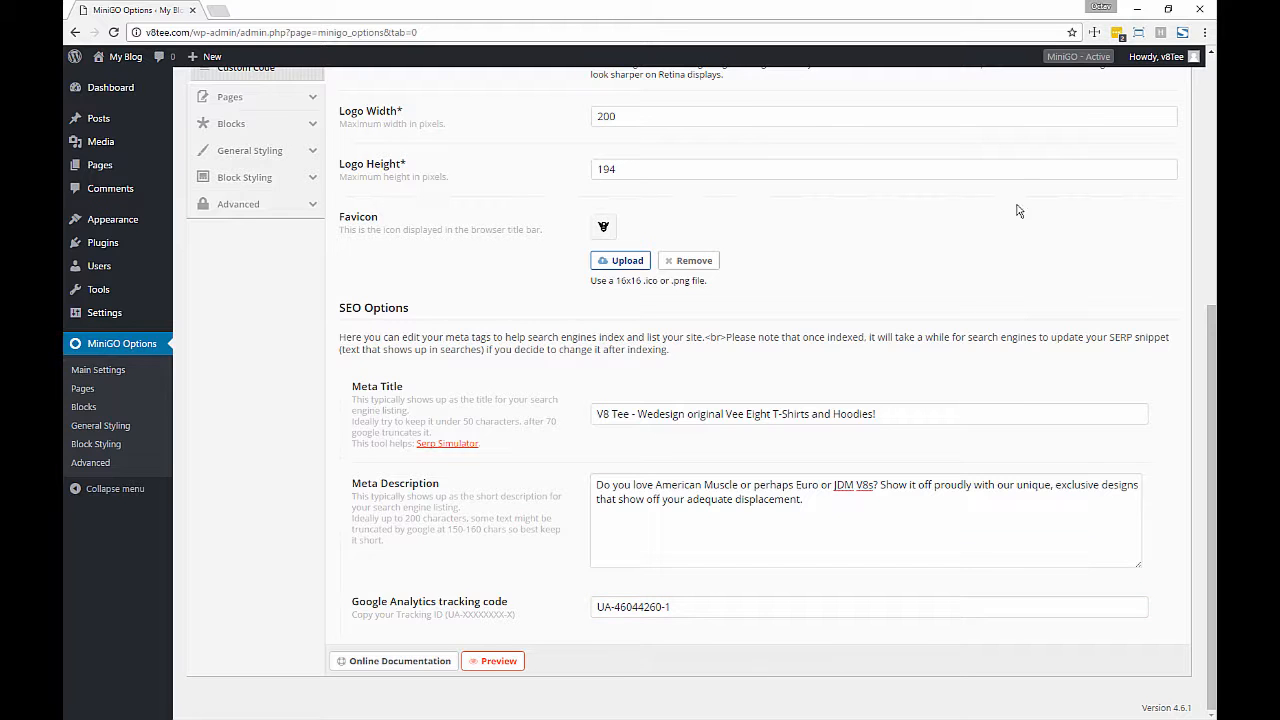
scroll(1037, 114, up, 3)
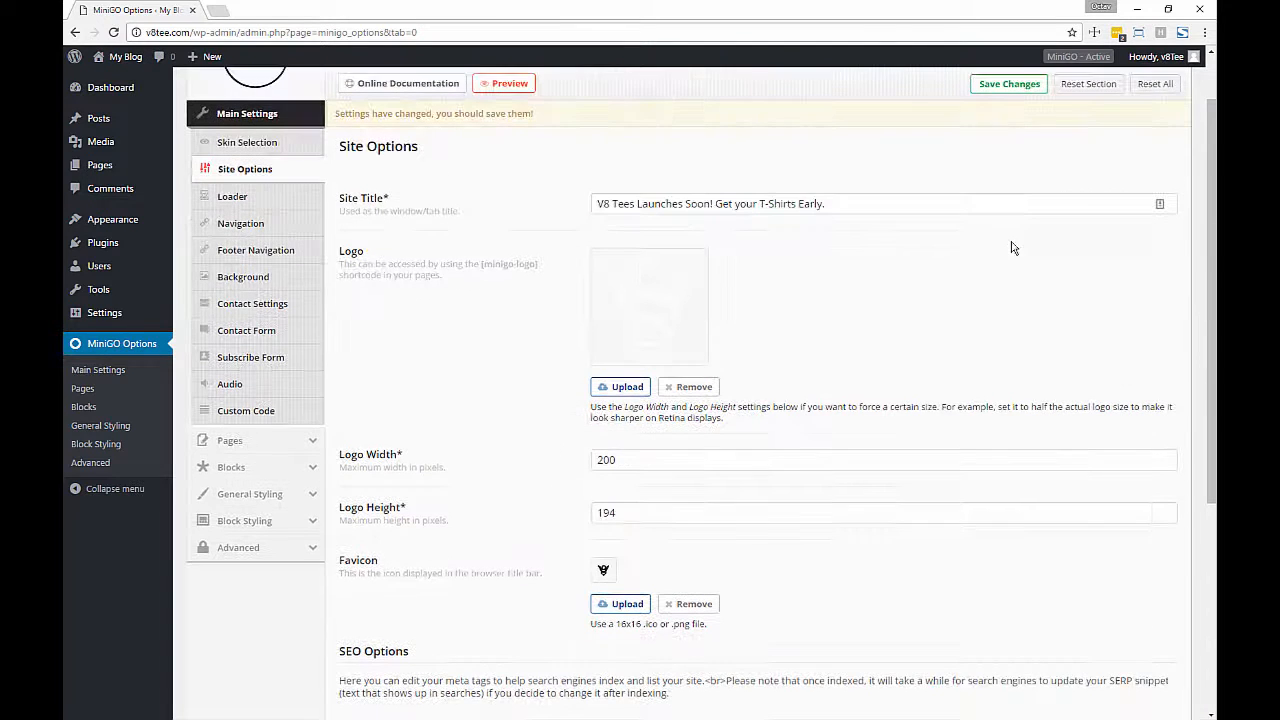
click(1005, 84)
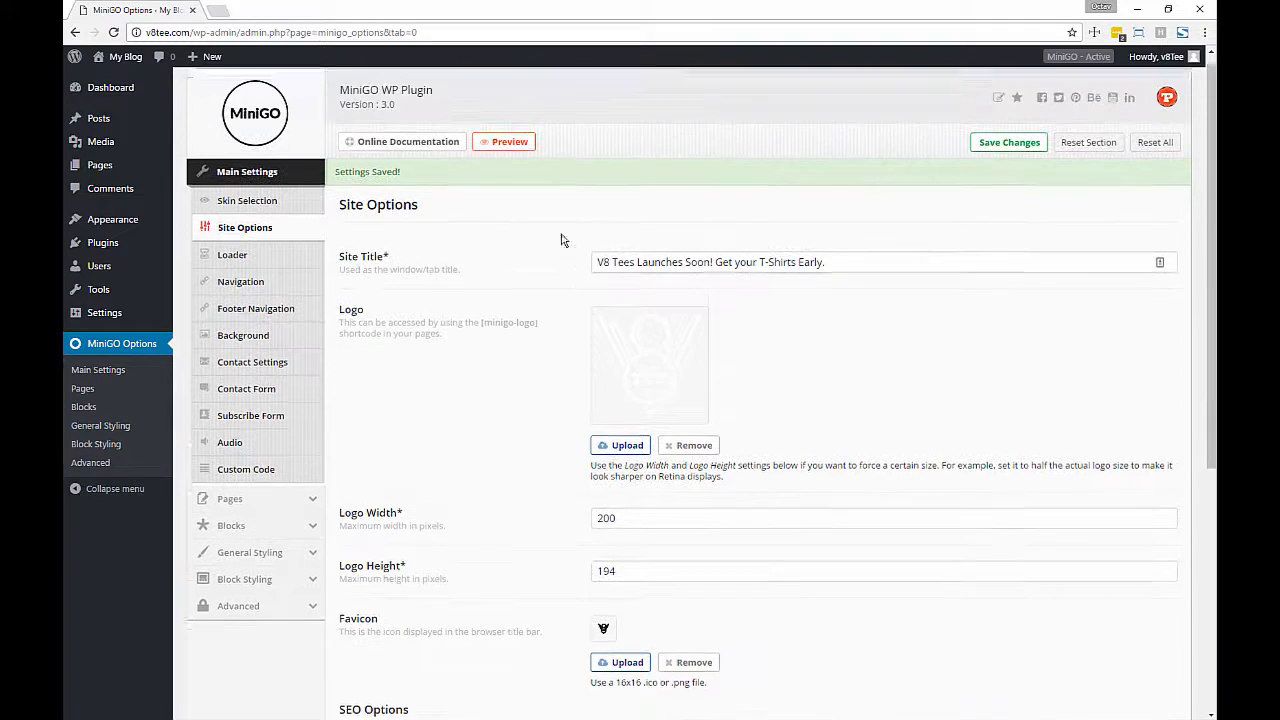
Preview the launch page, check the meta title and description in its page source, and return to the MiniGO options
click(505, 152)
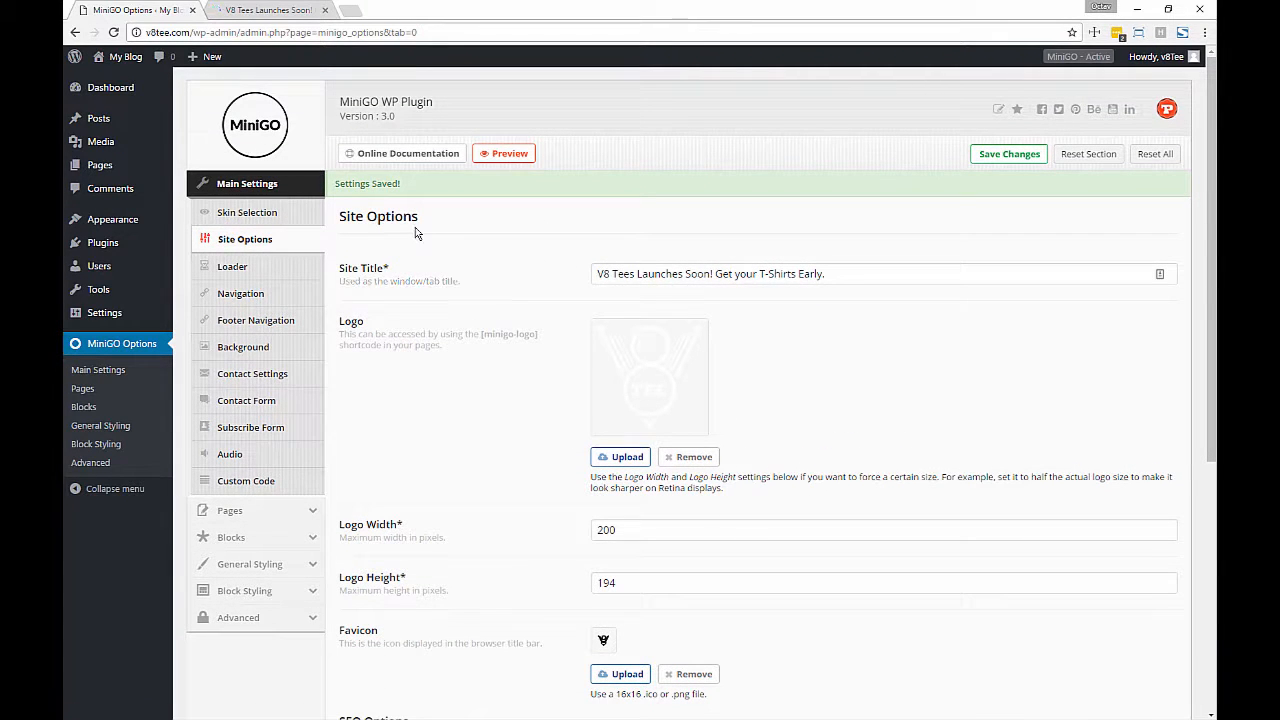
click(268, 10)
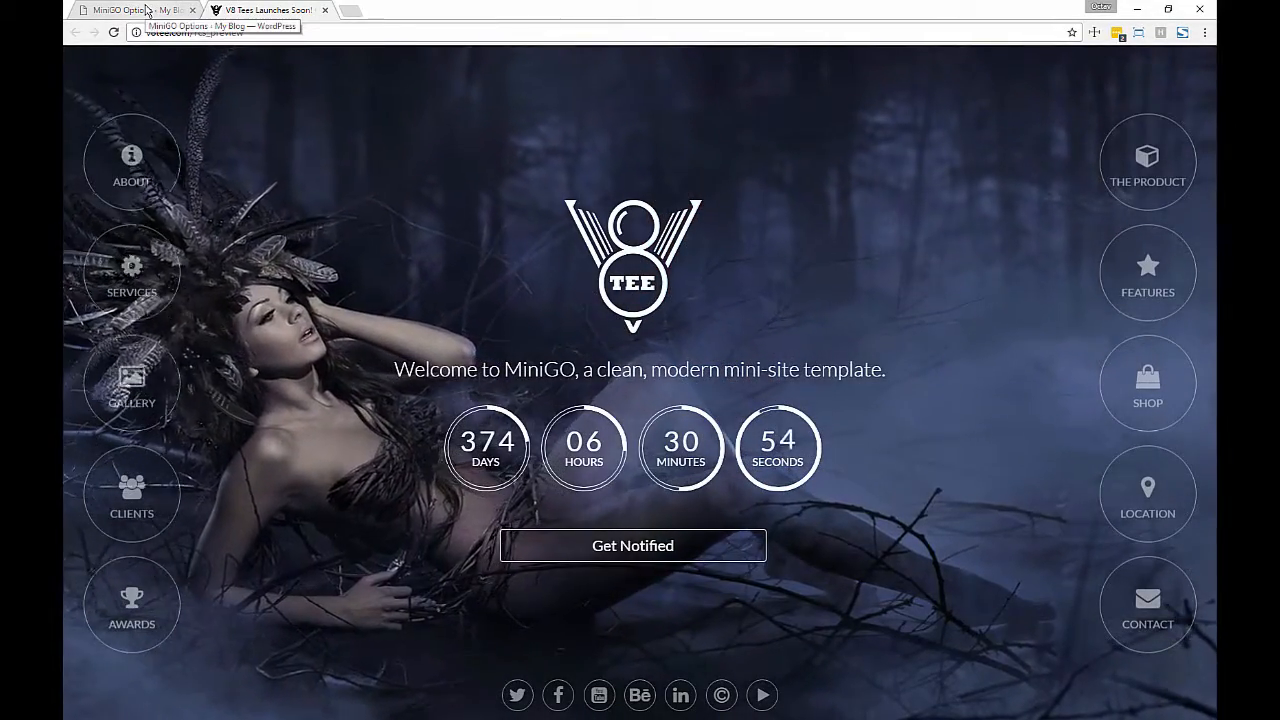
key(ctrl+u)
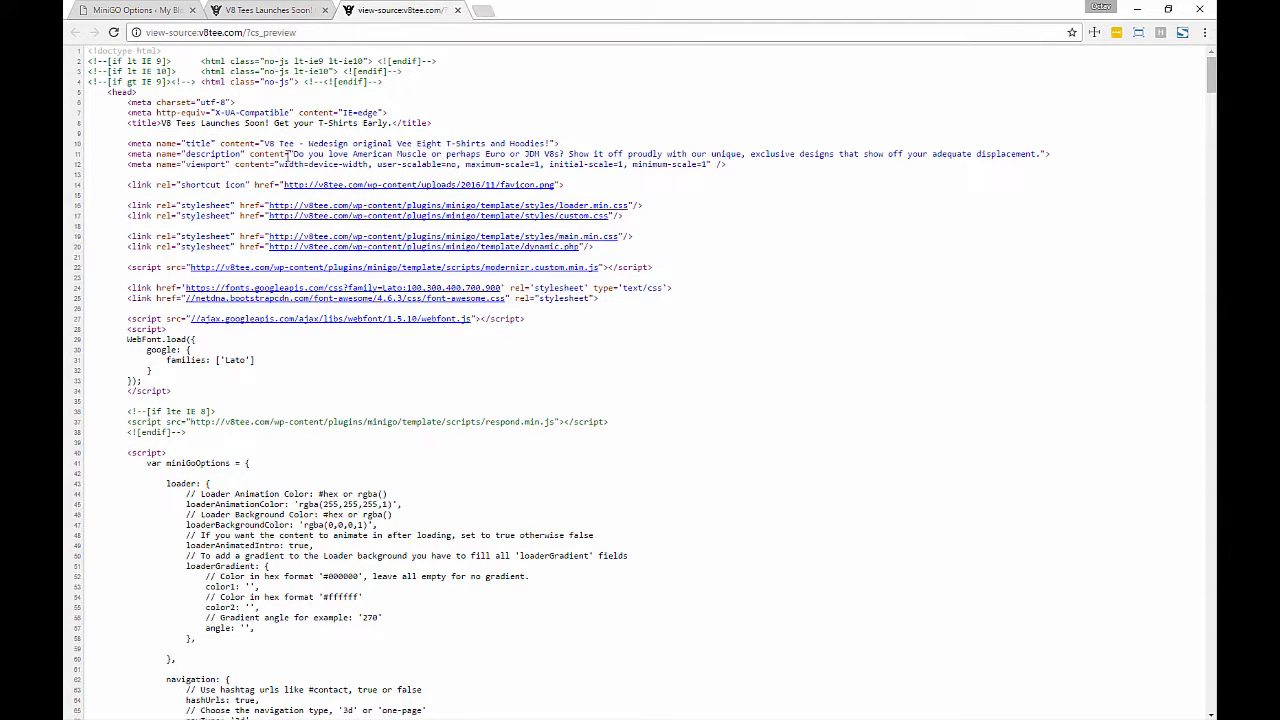
drag(293, 155, 607, 155)
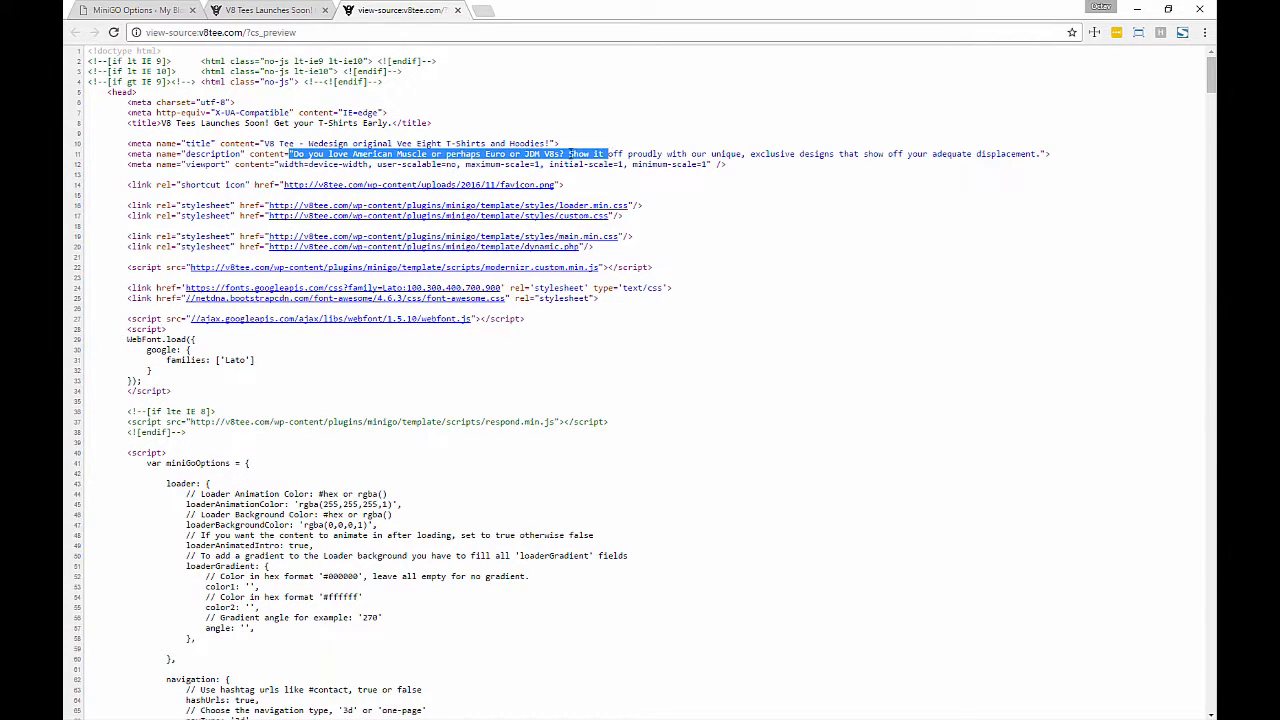
double_click(343, 143)
click(311, 142)
key(ctrl+w)
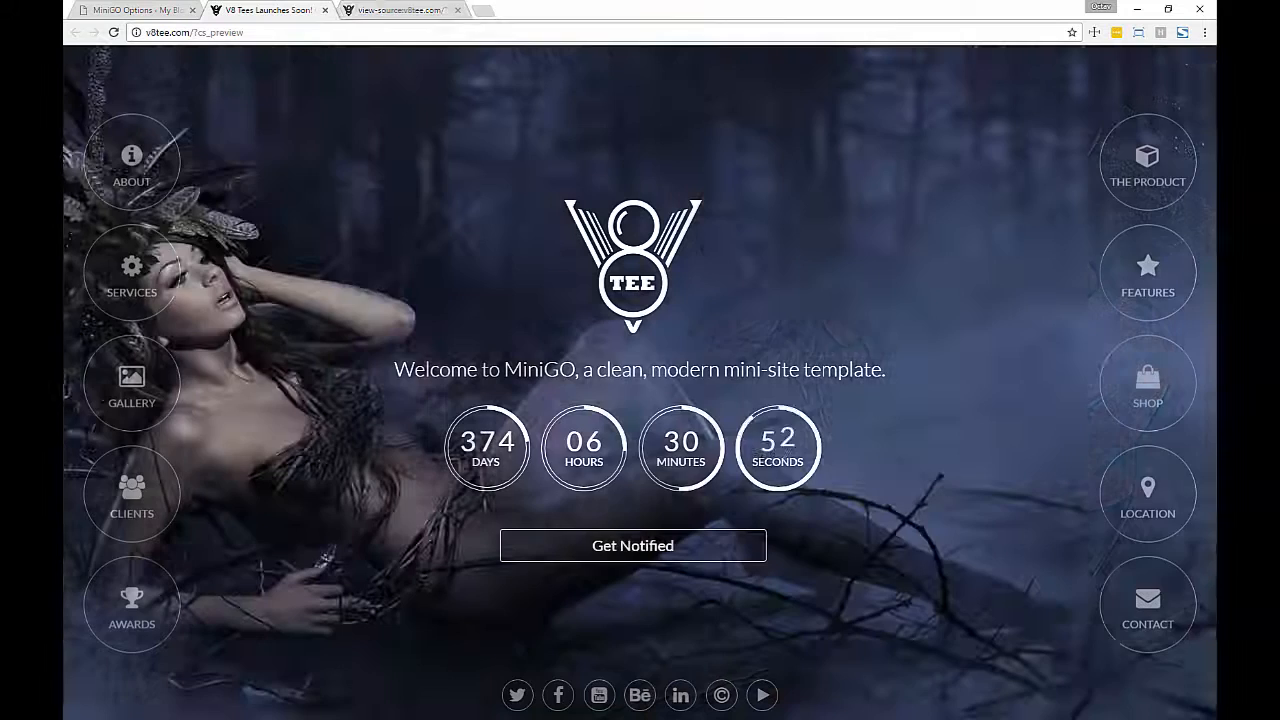
key(ctrl+w)
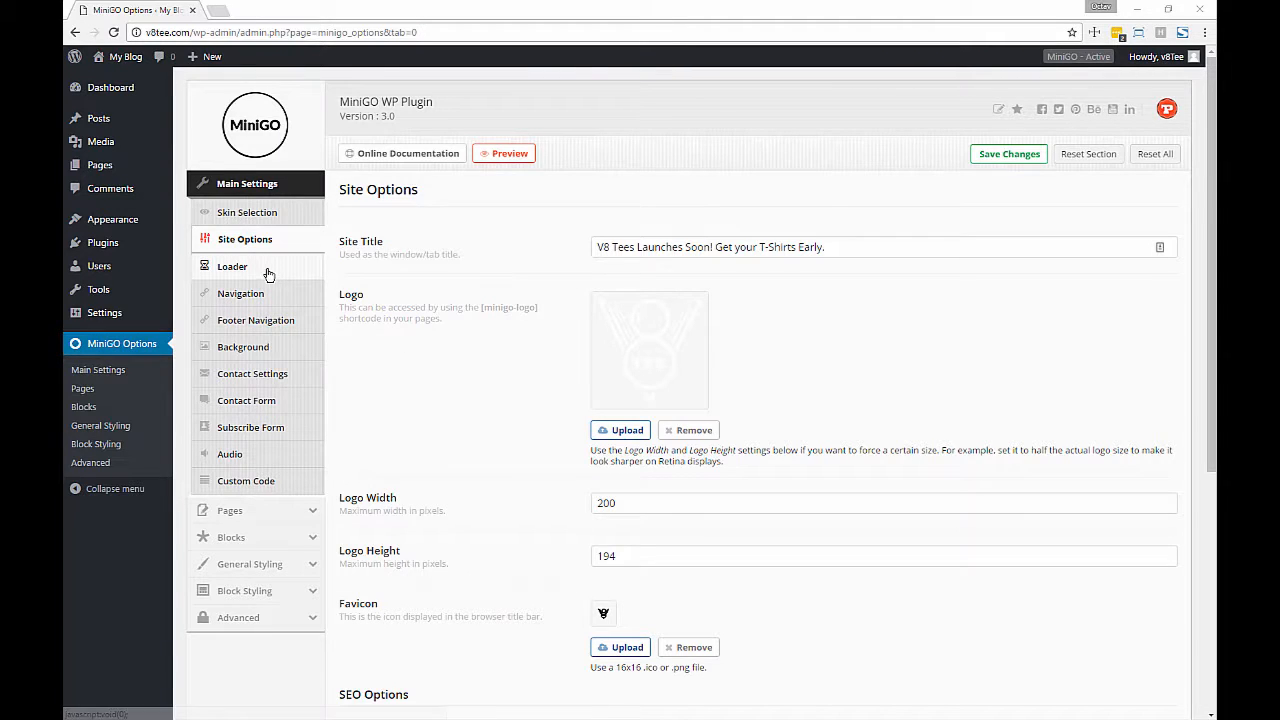
Open the Loader settings and switch Display Logo on loading screen off and back on
click(268, 274)
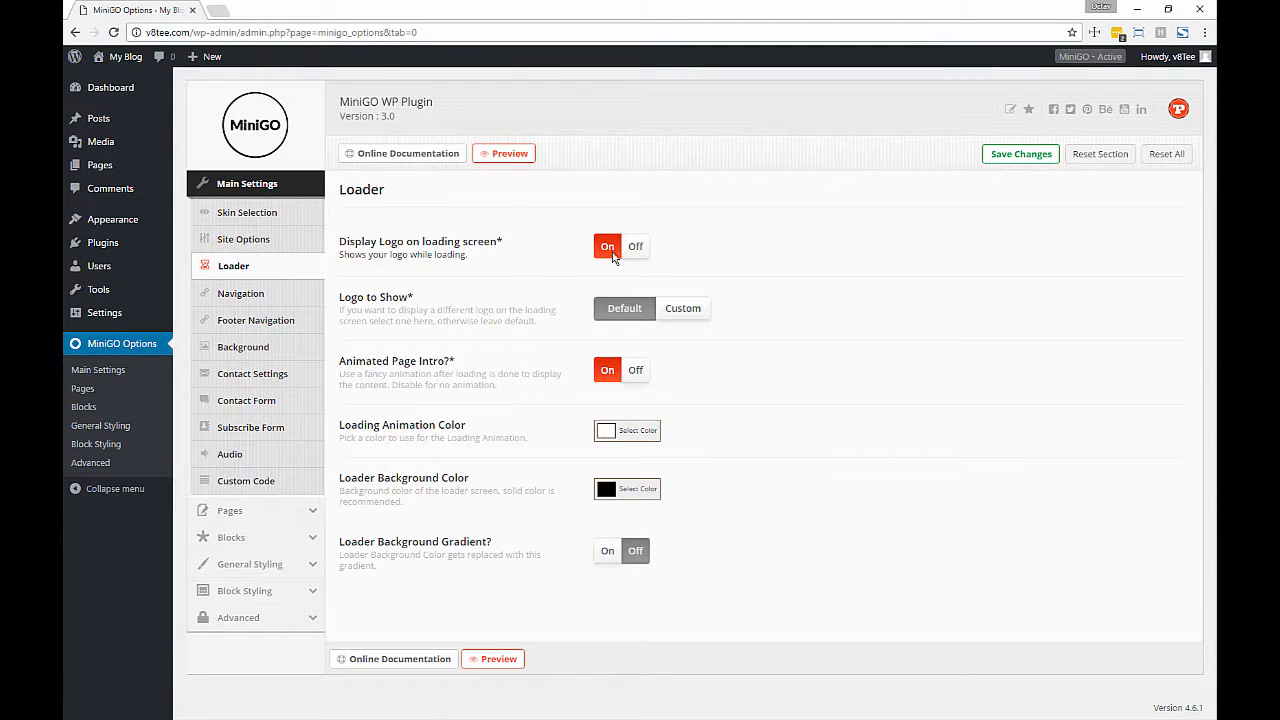
click(638, 250)
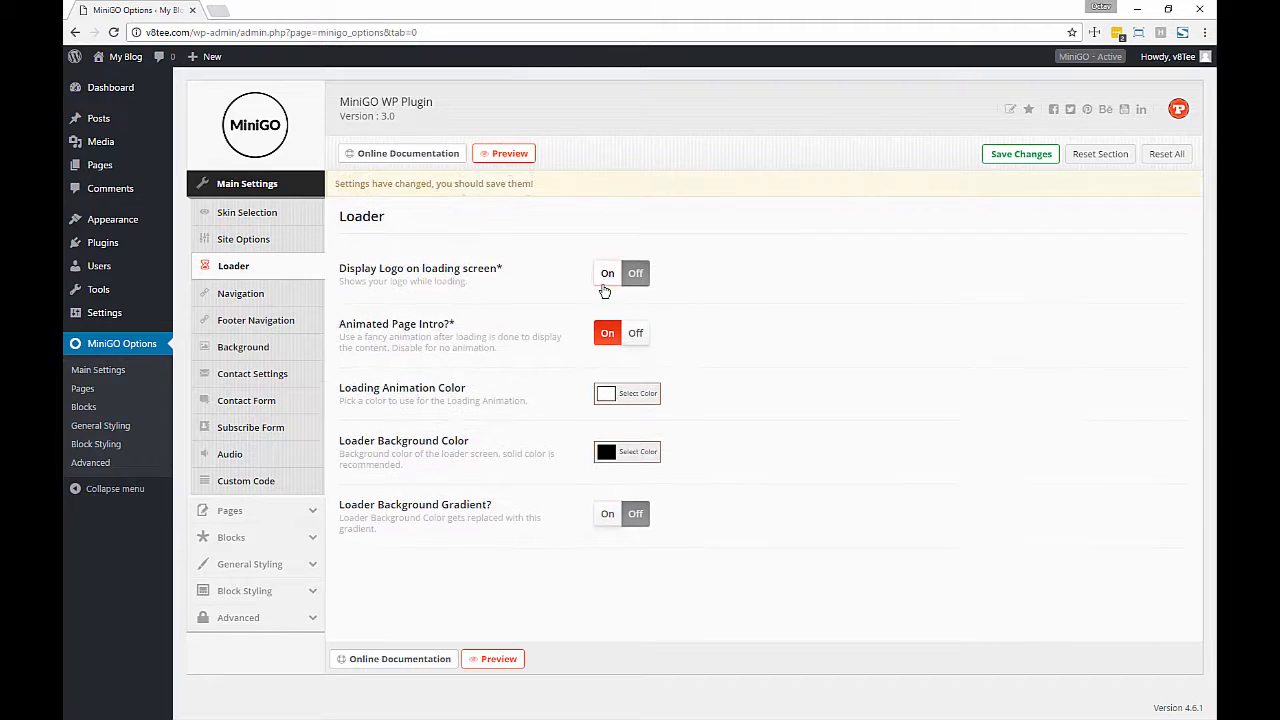
click(605, 276)
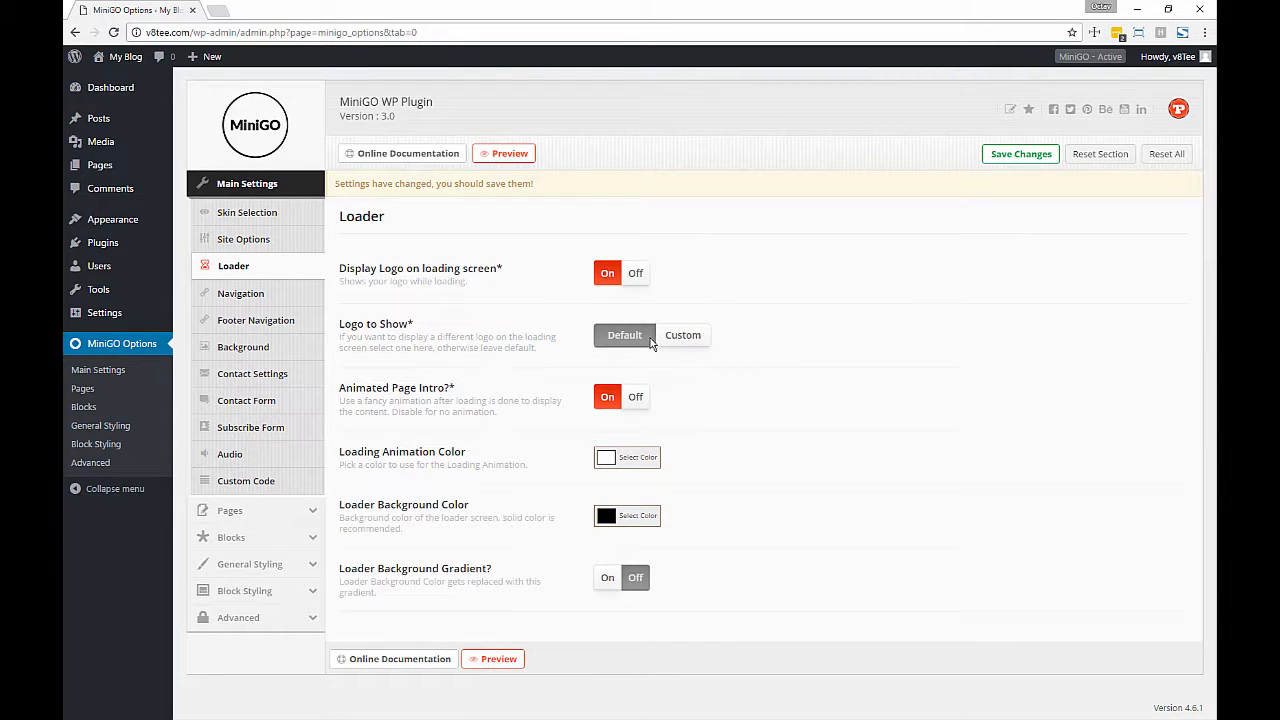
Try the white V8 Tee logo from the media library as a custom loading-screen logo and return Logo to Show to Default
click(683, 335)
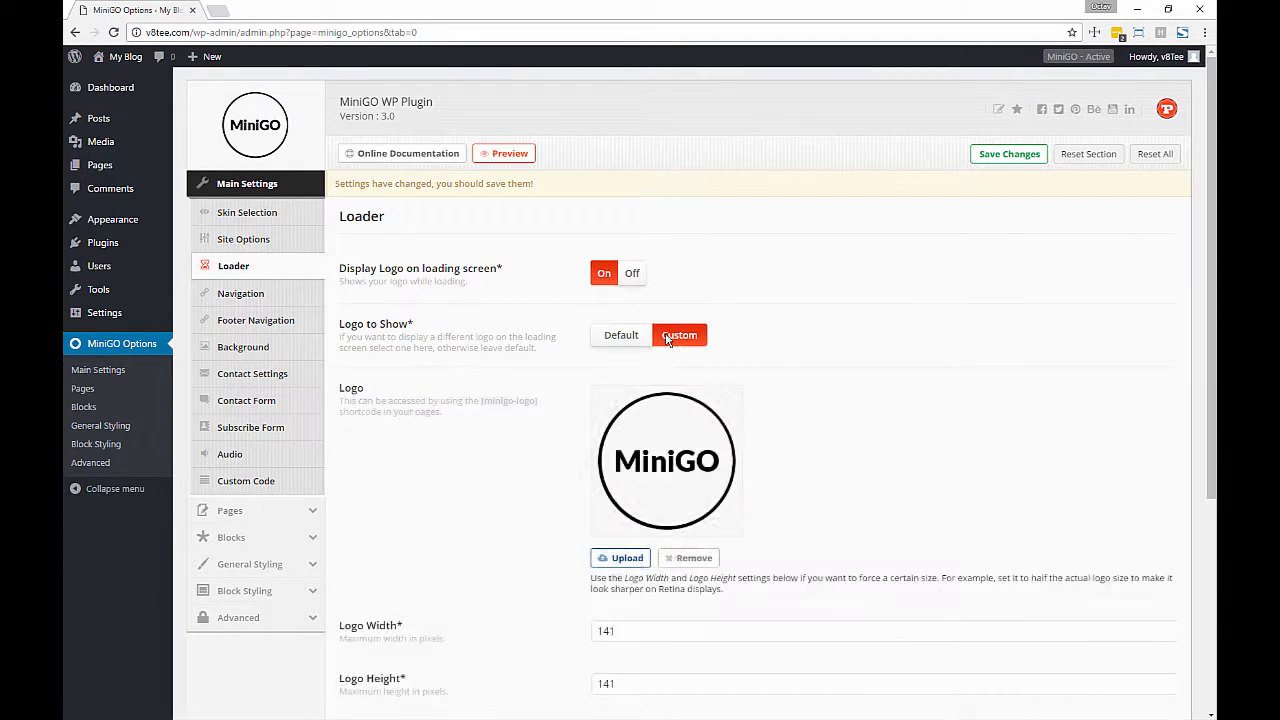
click(627, 558)
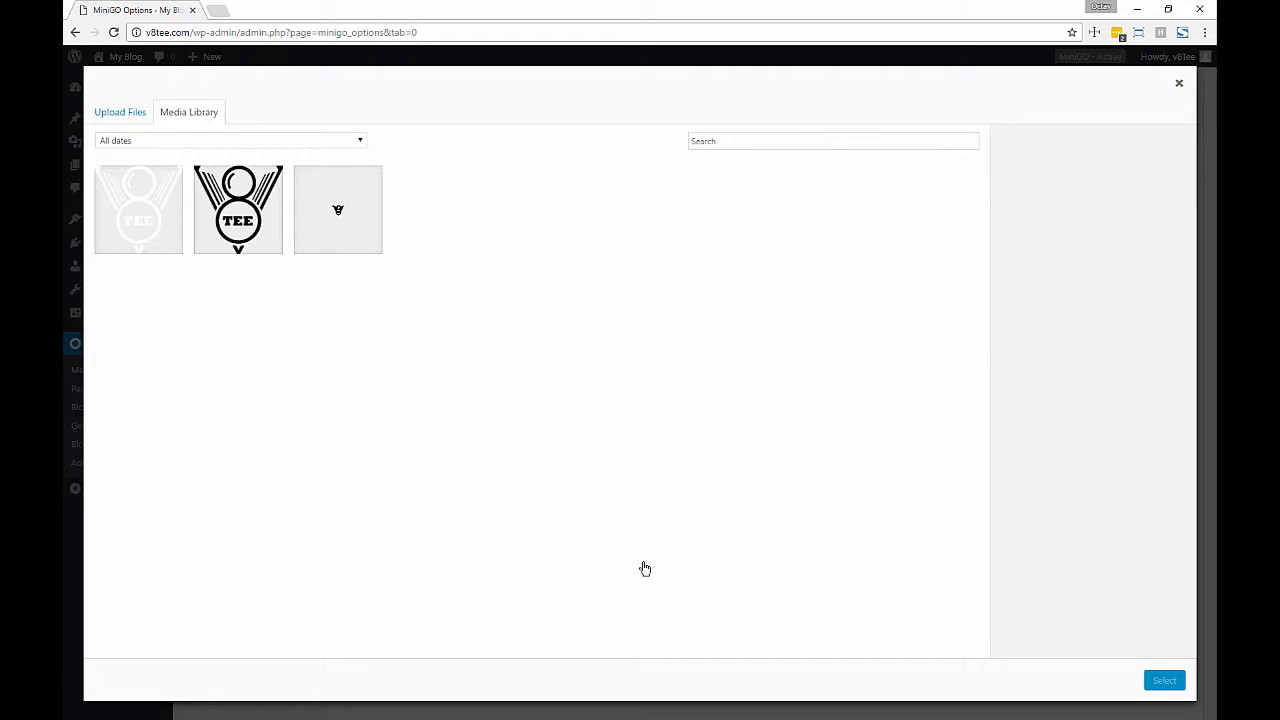
click(252, 236)
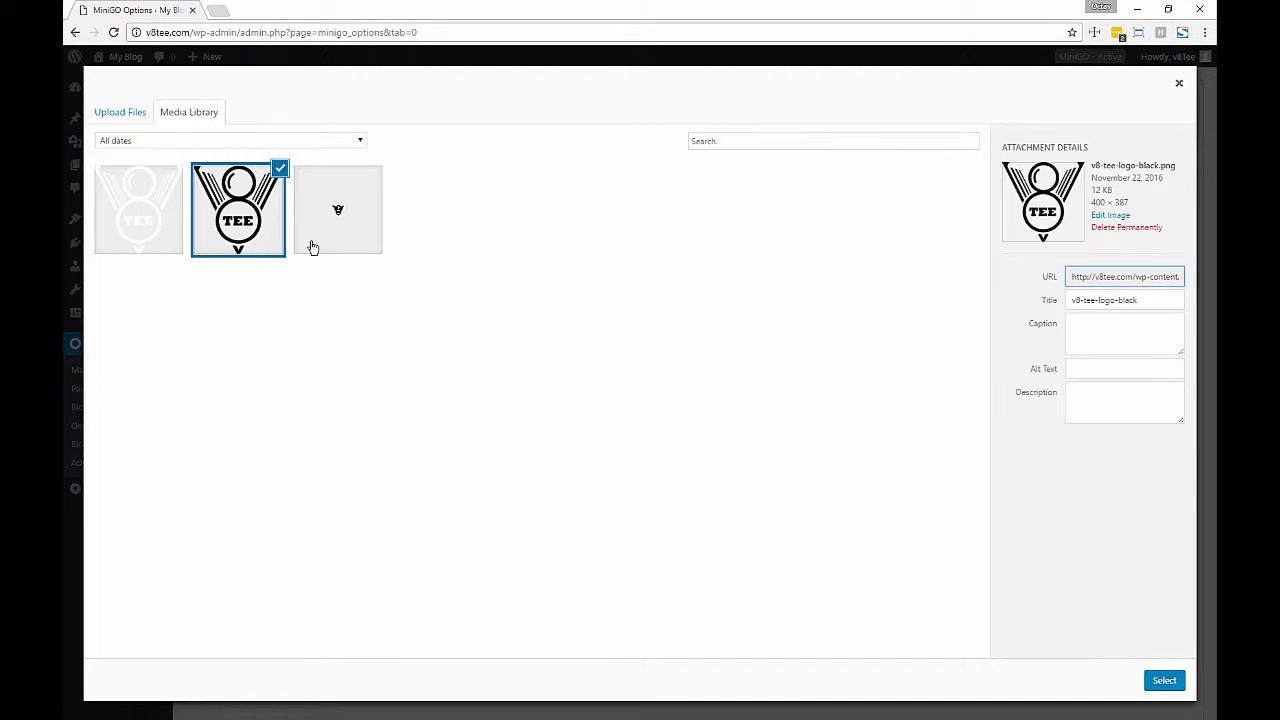
click(168, 233)
click(1164, 680)
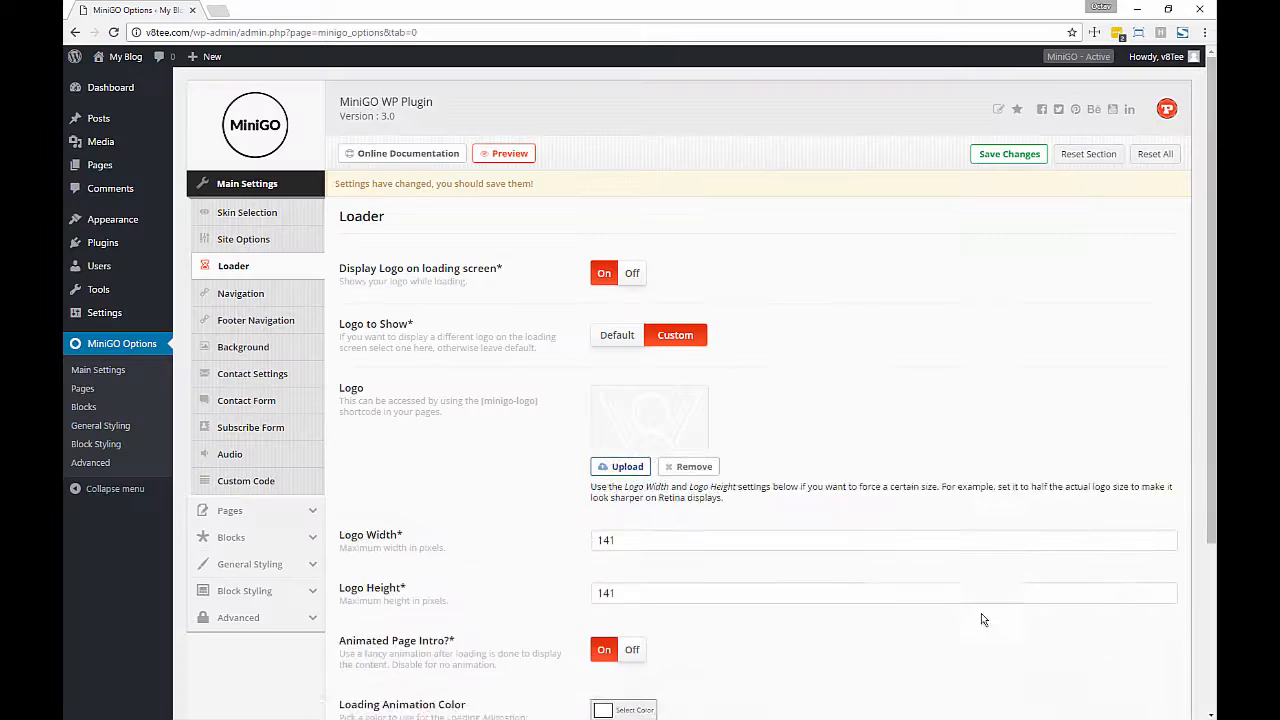
click(617, 335)
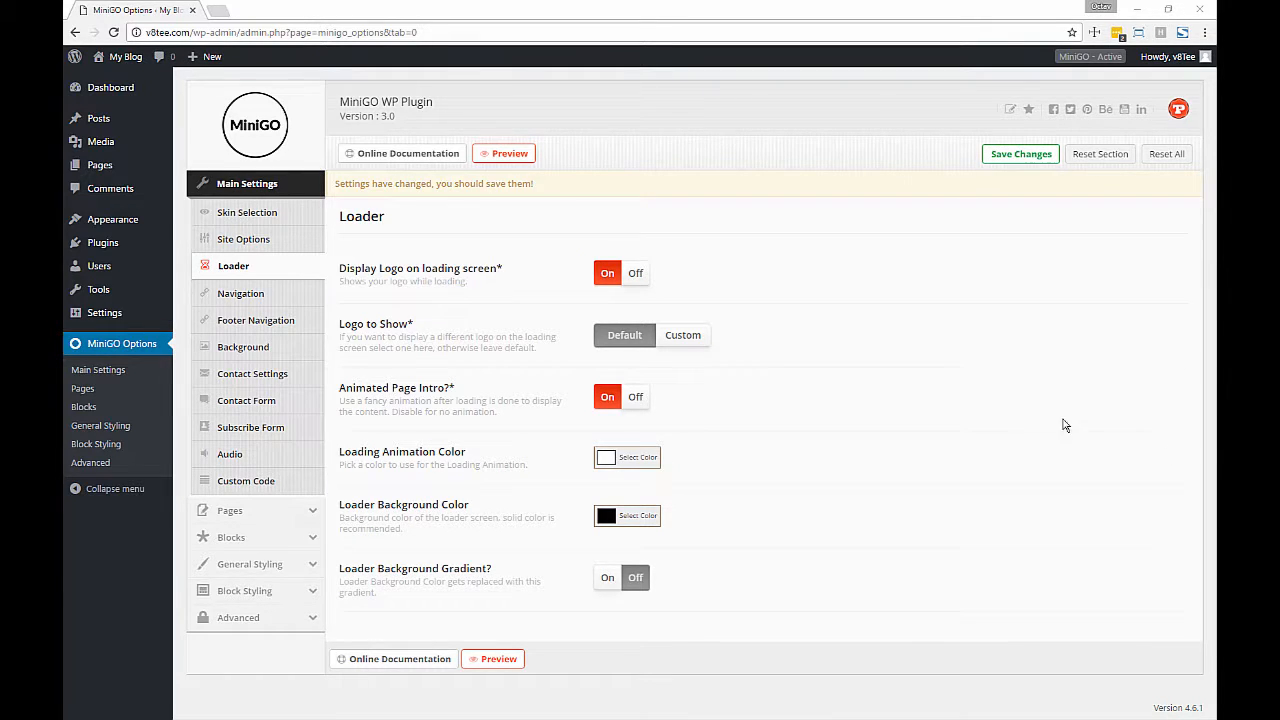
Set the Loading Animation Color to #05ade5
click(620, 460)
drag(713, 541, 683, 490)
drag(716, 601, 585, 623)
text(#05ade5)
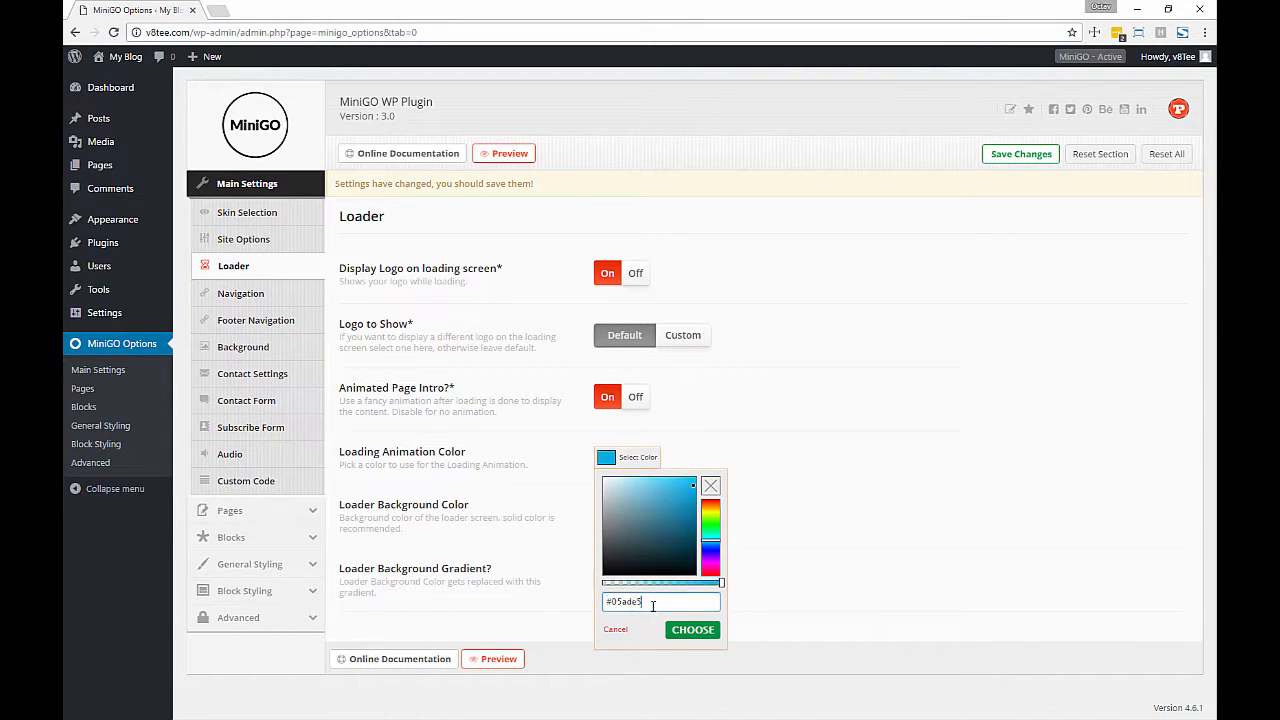
click(693, 629)
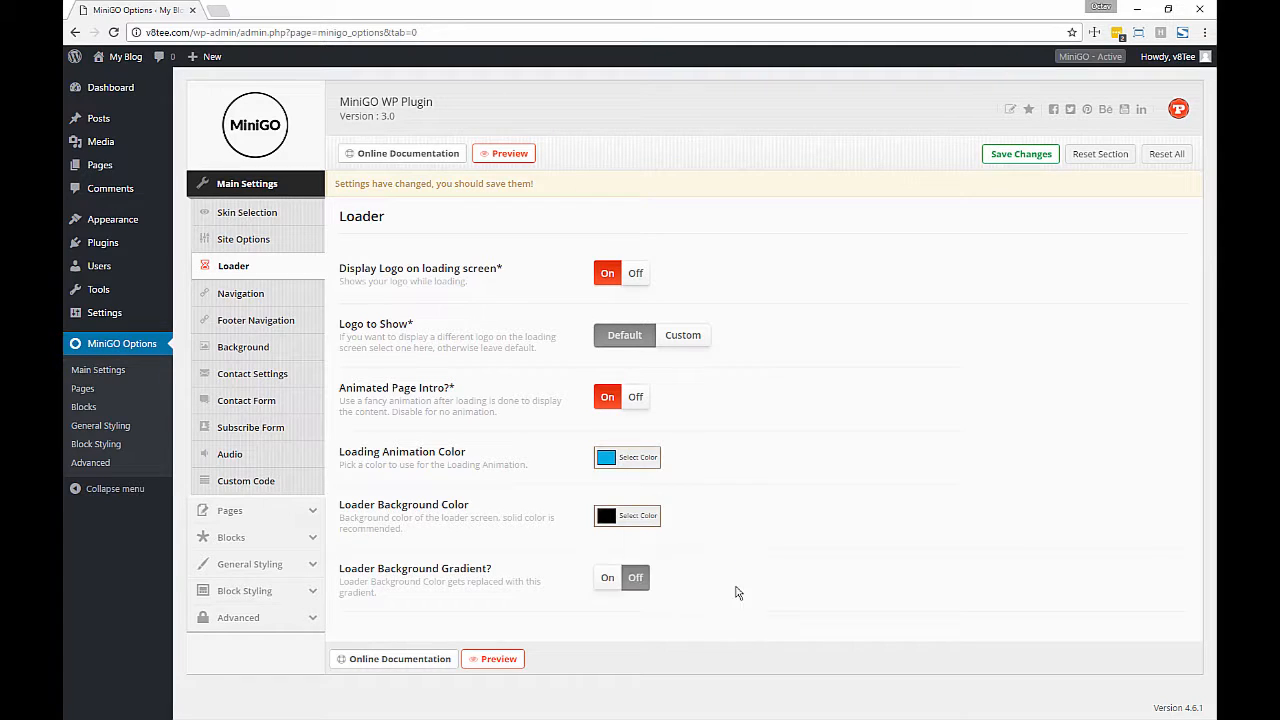
Make the blue Loading Animation Color semi-transparent, at about half opacity
click(627, 457)
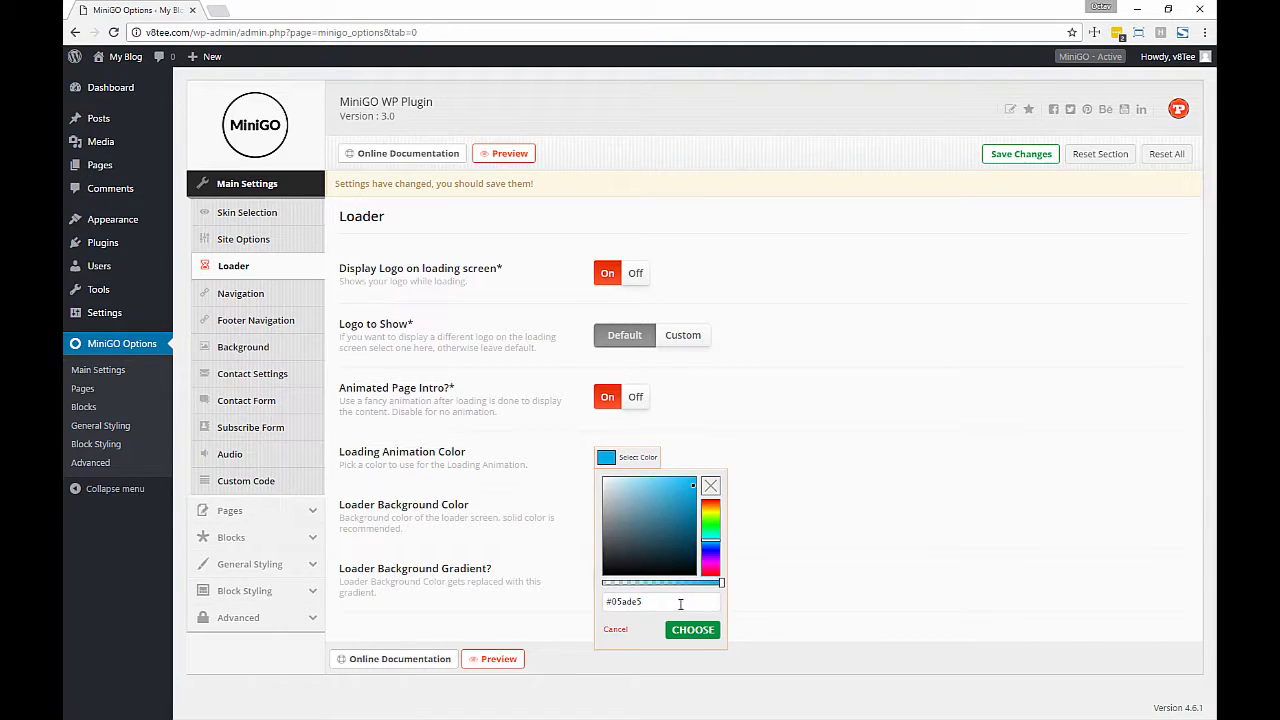
drag(680, 582, 660, 583)
click(700, 630)
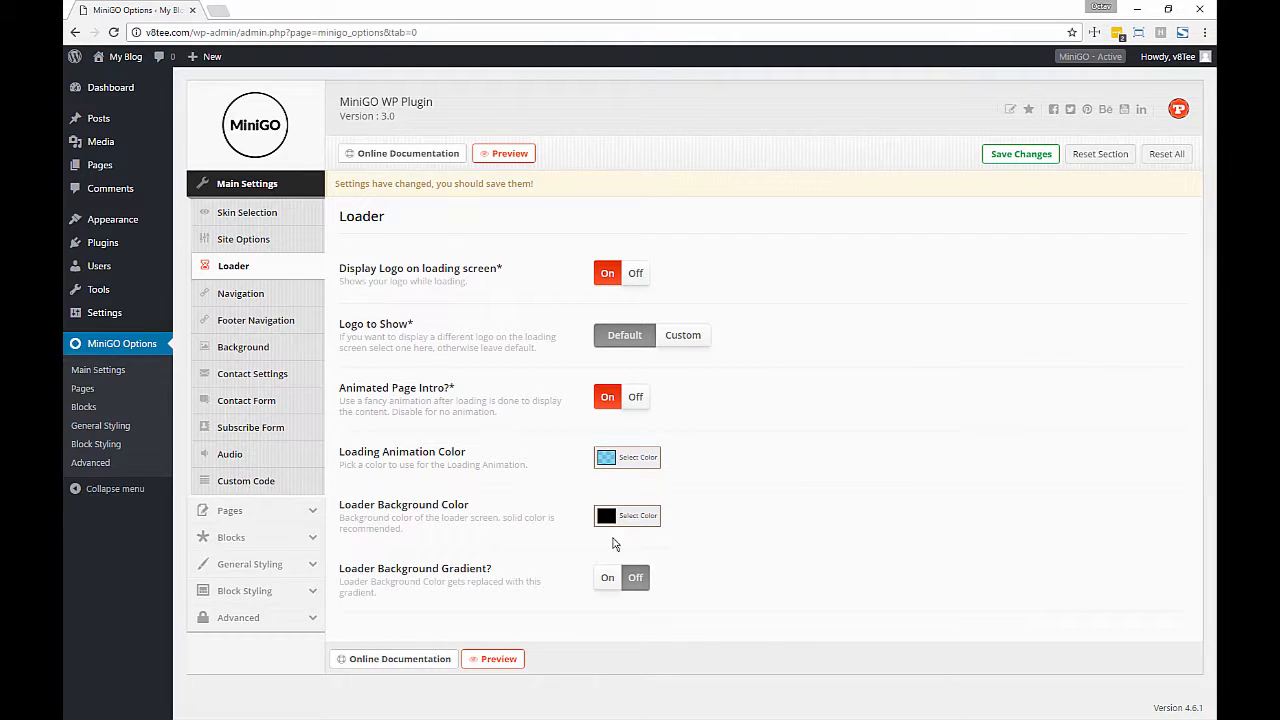
Set the Loader Background Color to a very dark blue shade derived from #05ade5
click(627, 515)
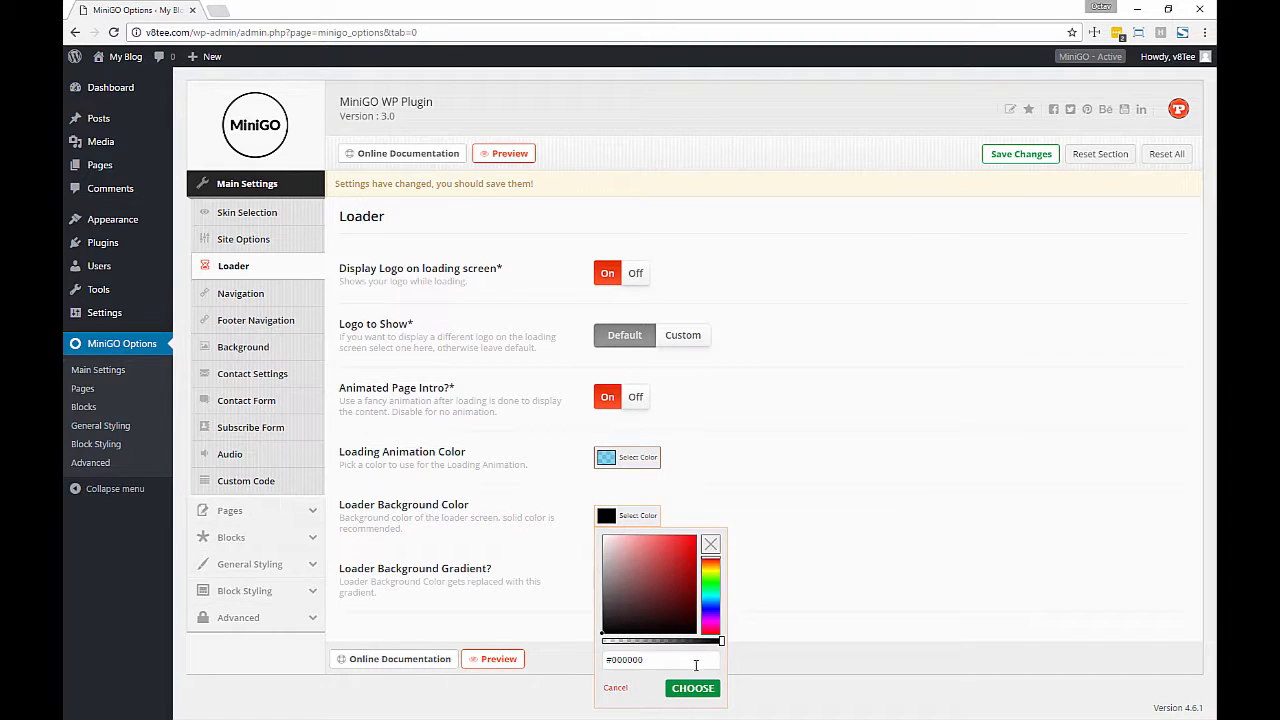
drag(694, 662, 495, 660)
text(#05ade5)
click(688, 618)
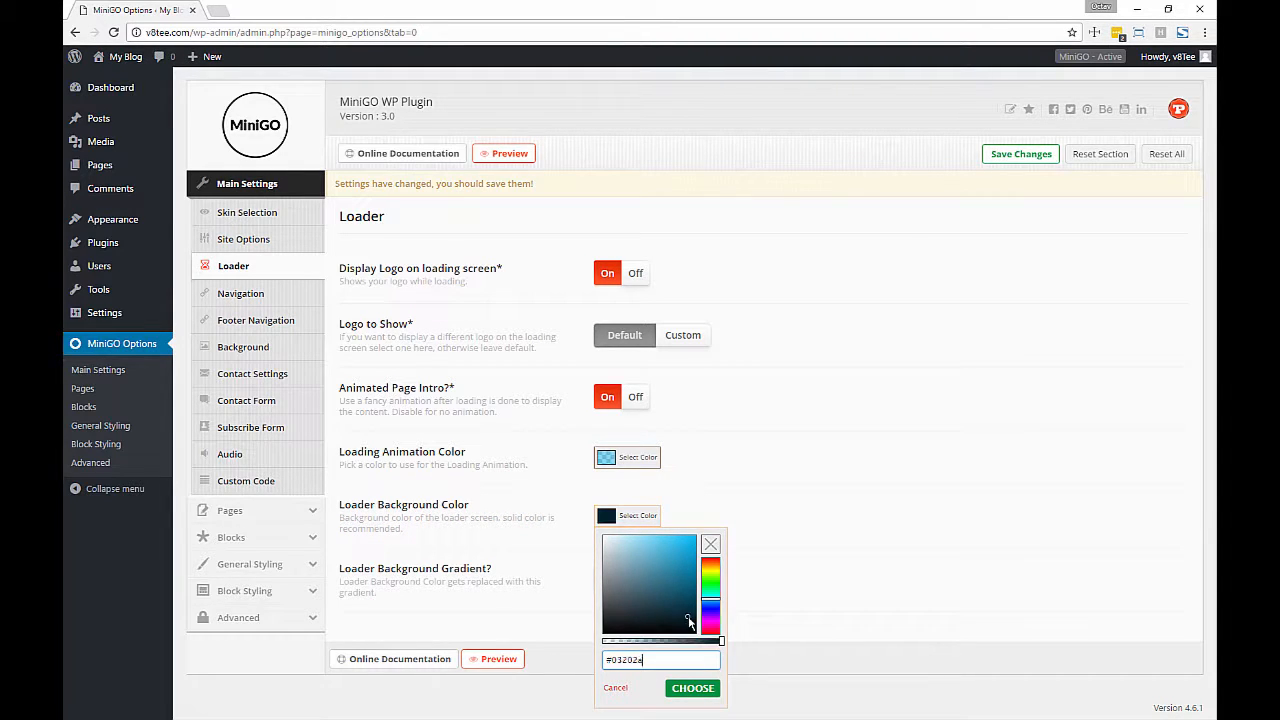
drag(688, 622, 688, 617)
click(693, 688)
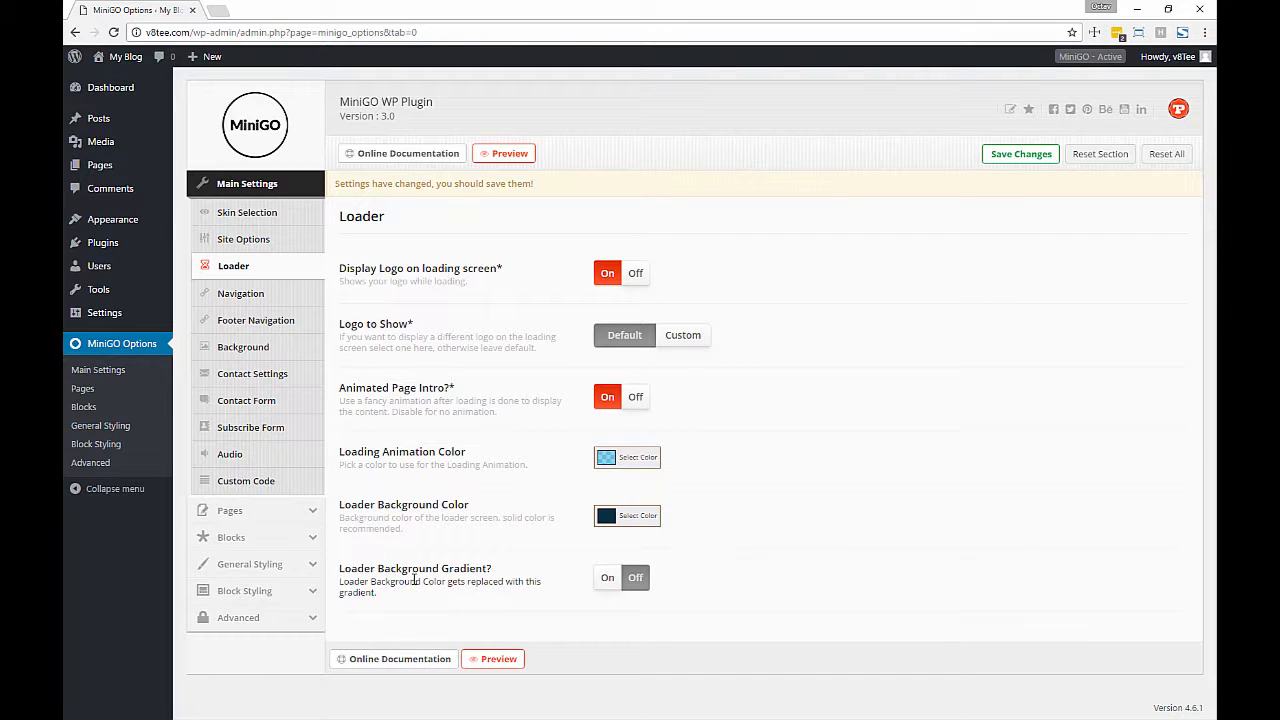
Turn on the Loader Background Gradient and set its From color to a dark teal shade derived from #05ade5
click(607, 577)
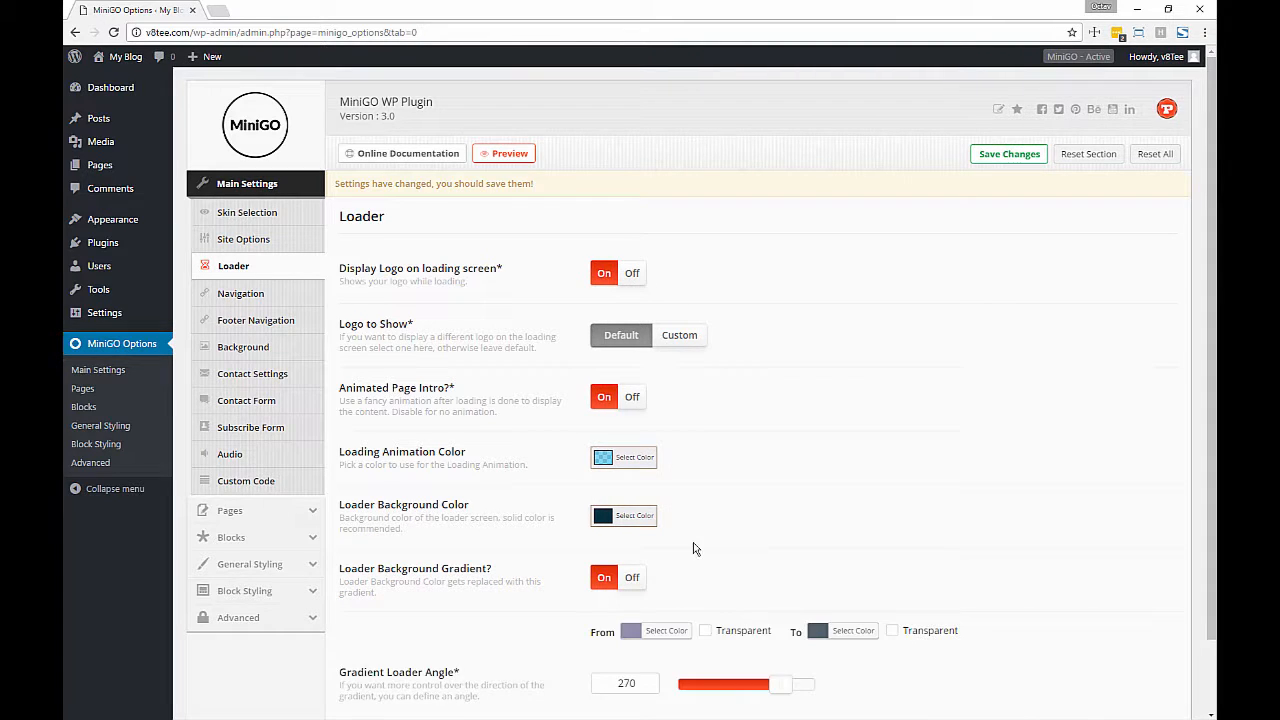
scroll(695, 540, down, 2)
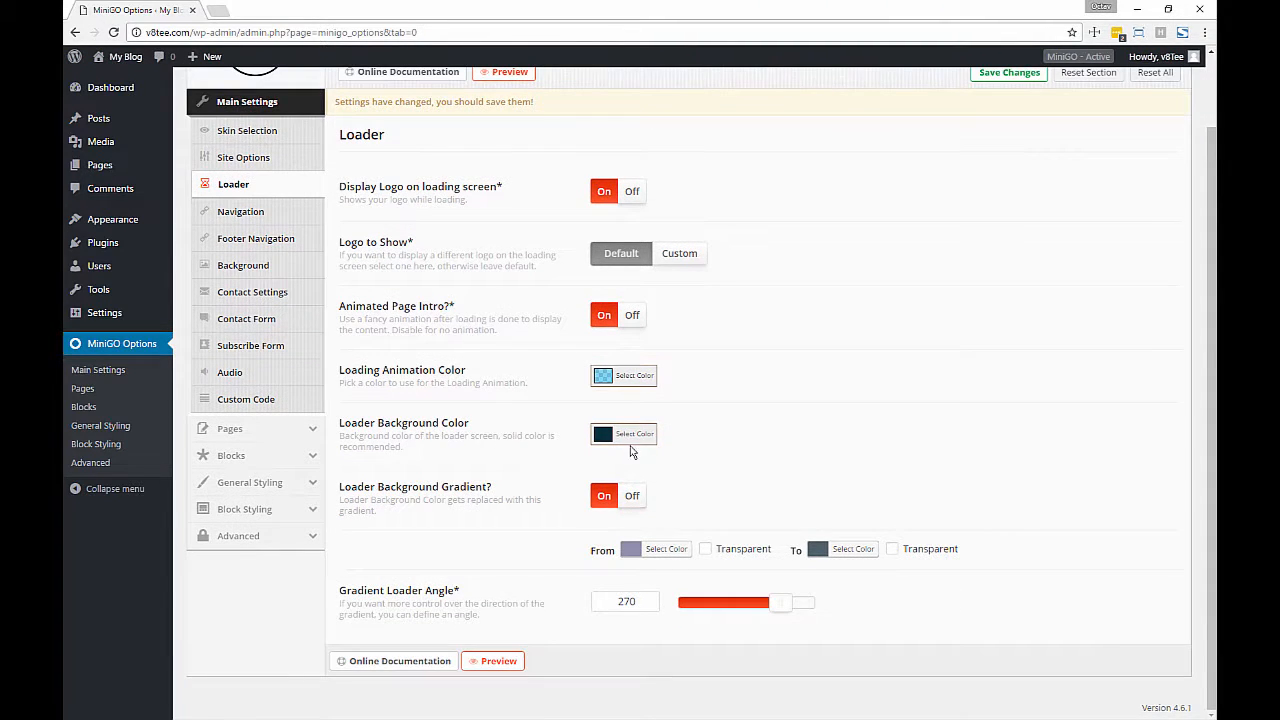
click(666, 550)
scroll(730, 620, down, 3)
triple_click(745, 410)
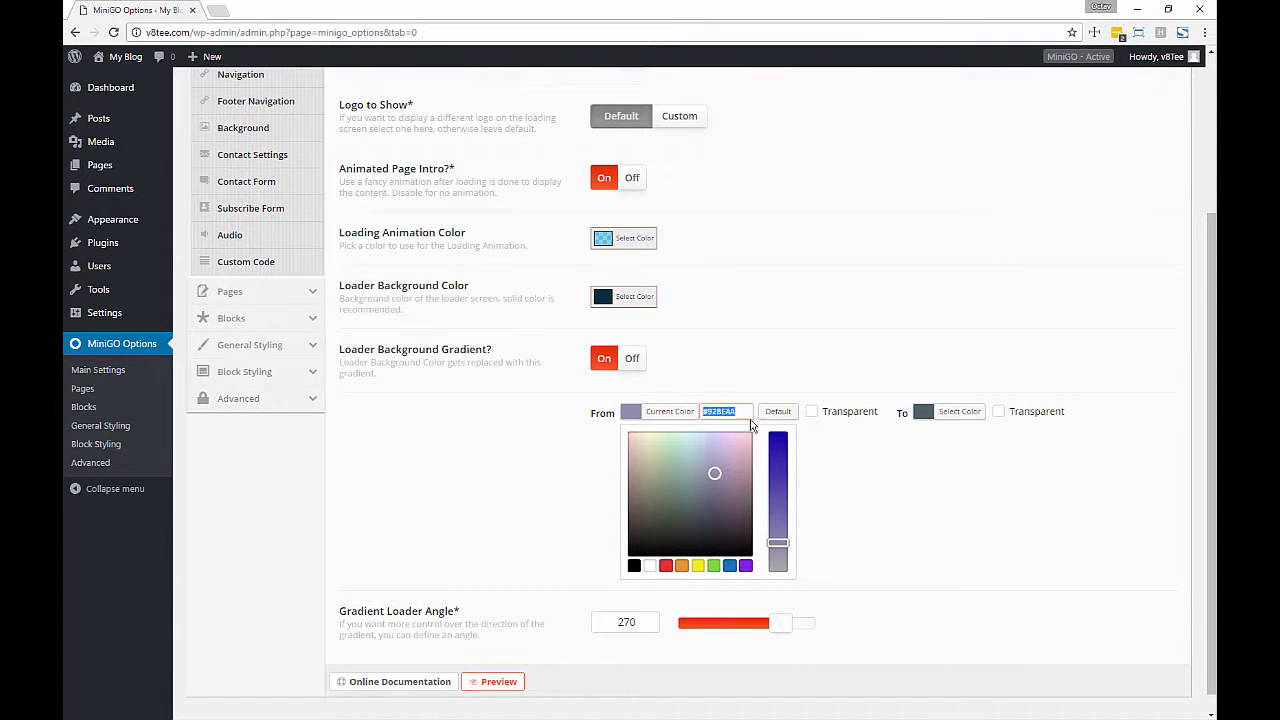
text(#05ade5)
click(697, 516)
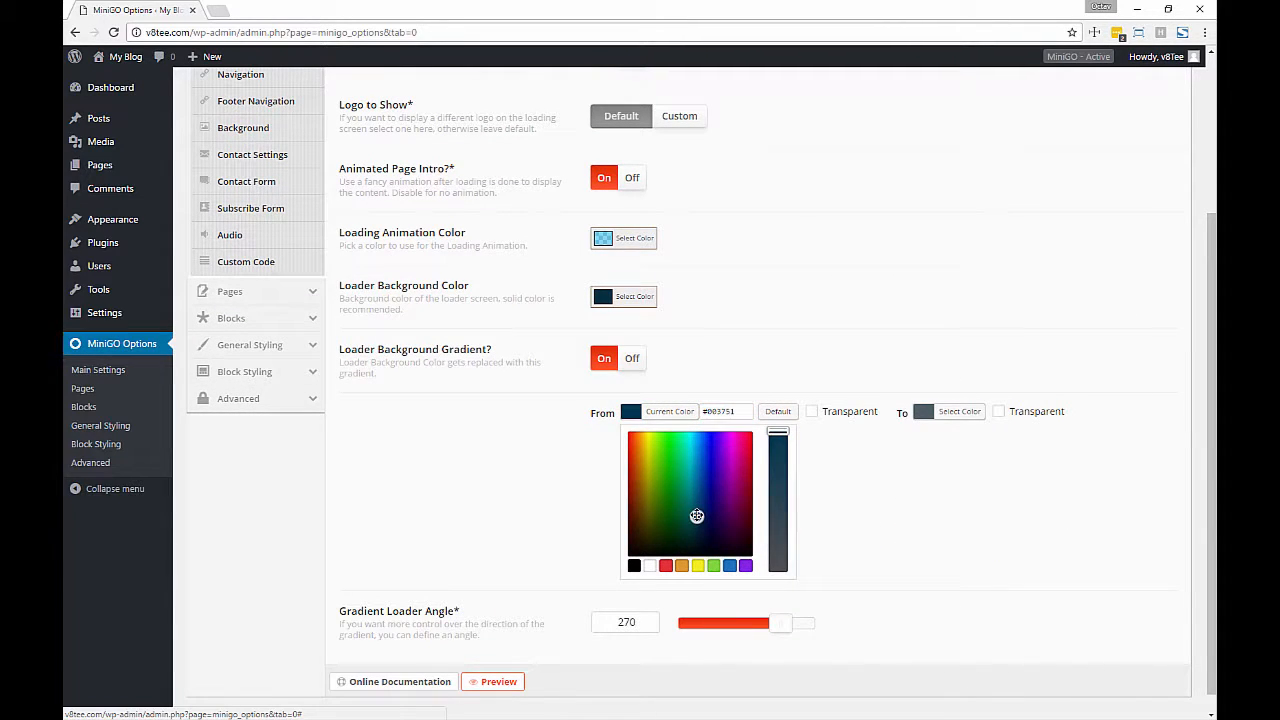
drag(694, 516, 692, 516)
drag(918, 413, 882, 421)
Copy the gradient's From color code #004a51 into the To color and shift it to a dark blue
click(673, 551)
drag(704, 549, 800, 522)
click(856, 549)
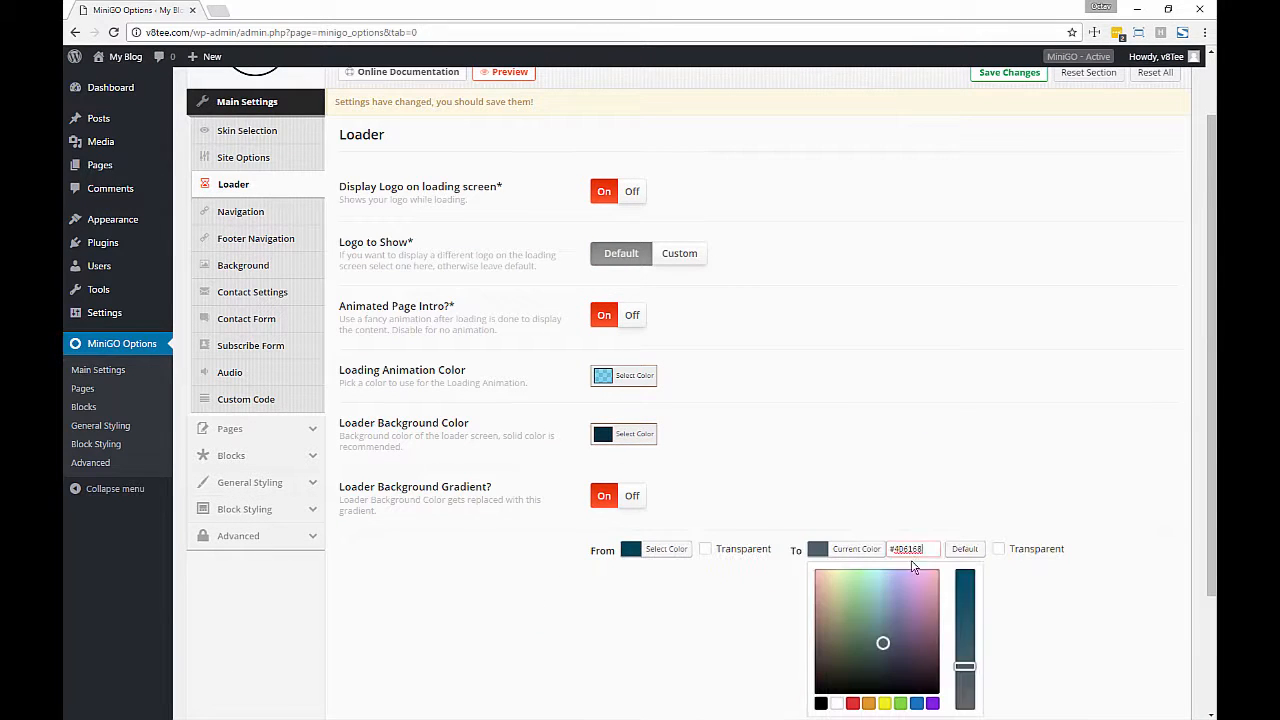
drag(925, 549, 867, 551)
text(#004a51)
drag(881, 654, 885, 656)
click(874, 470)
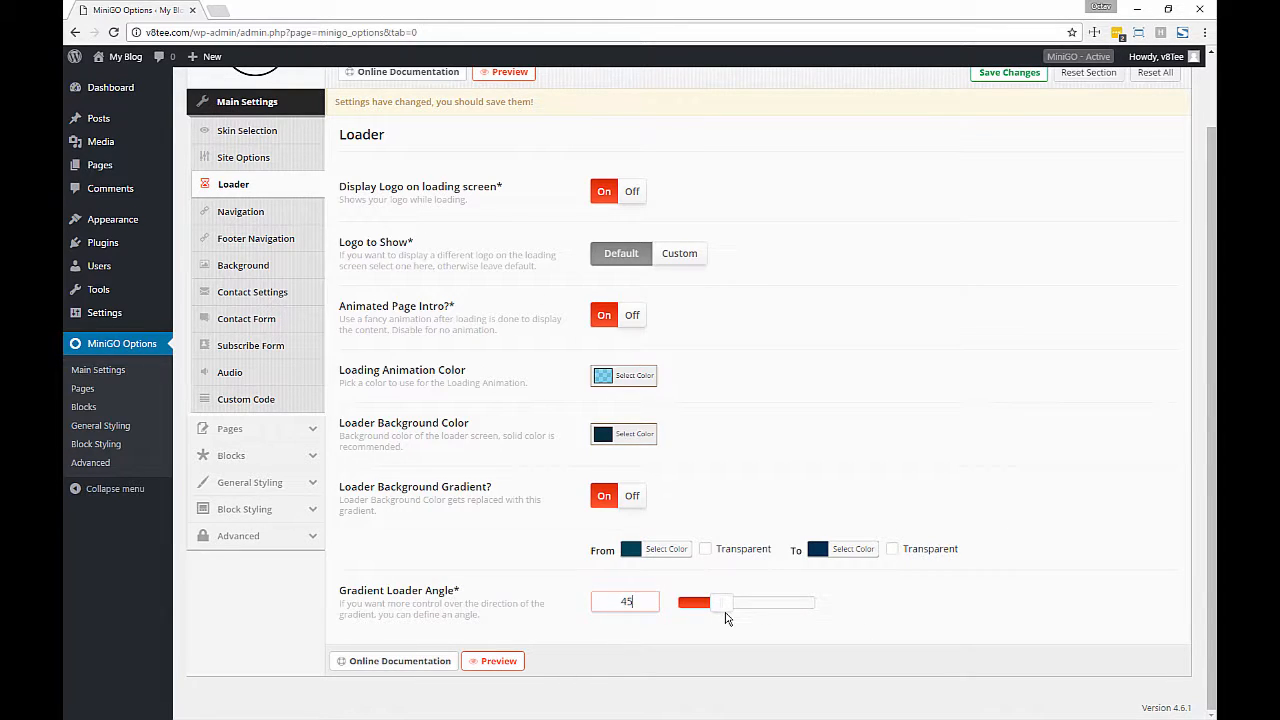
Save the loader settings with a Gradient Loader Angle of 45 and preview the launch page's loading screen
scroll(990, 300, up, 2)
click(1010, 138)
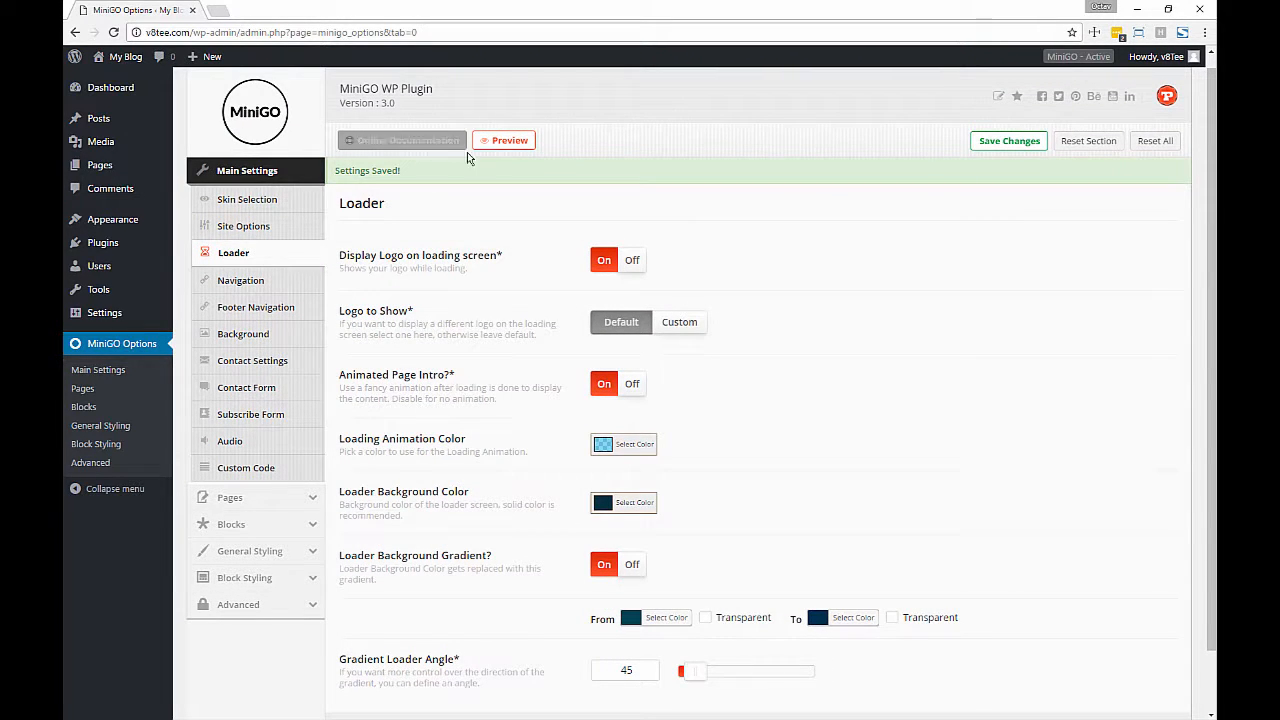
click(509, 143)
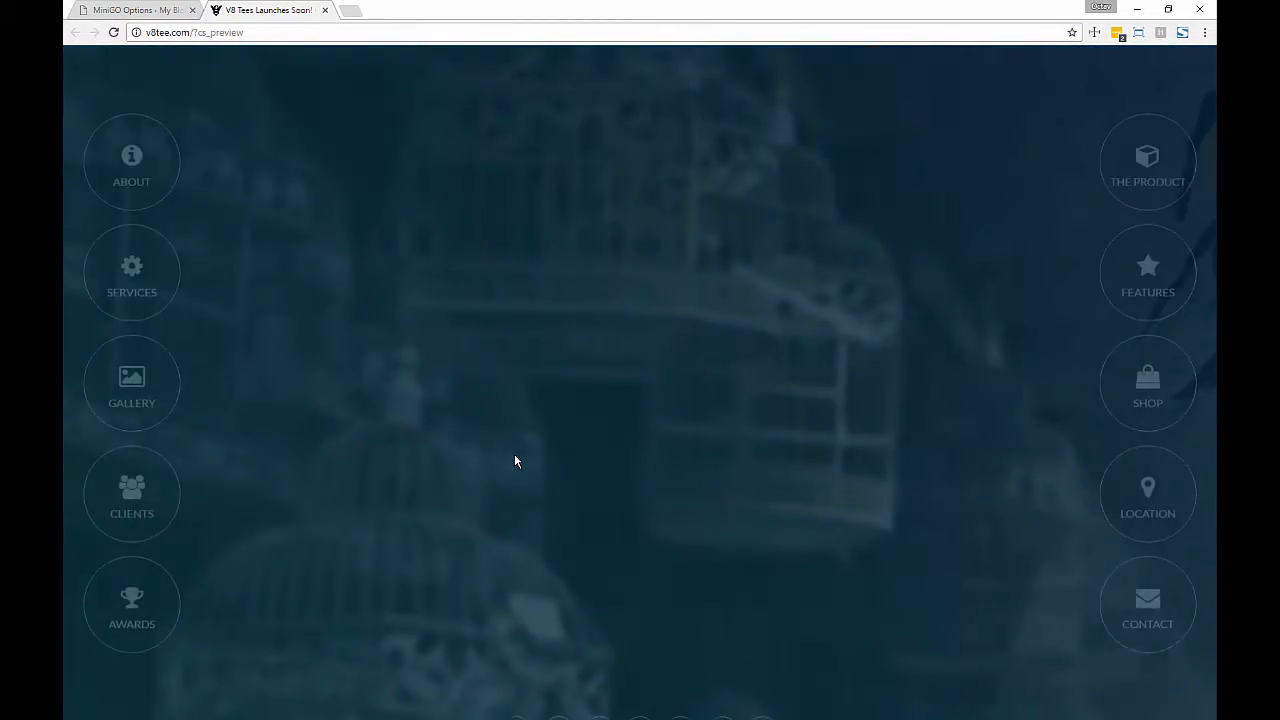
click(120, 12)
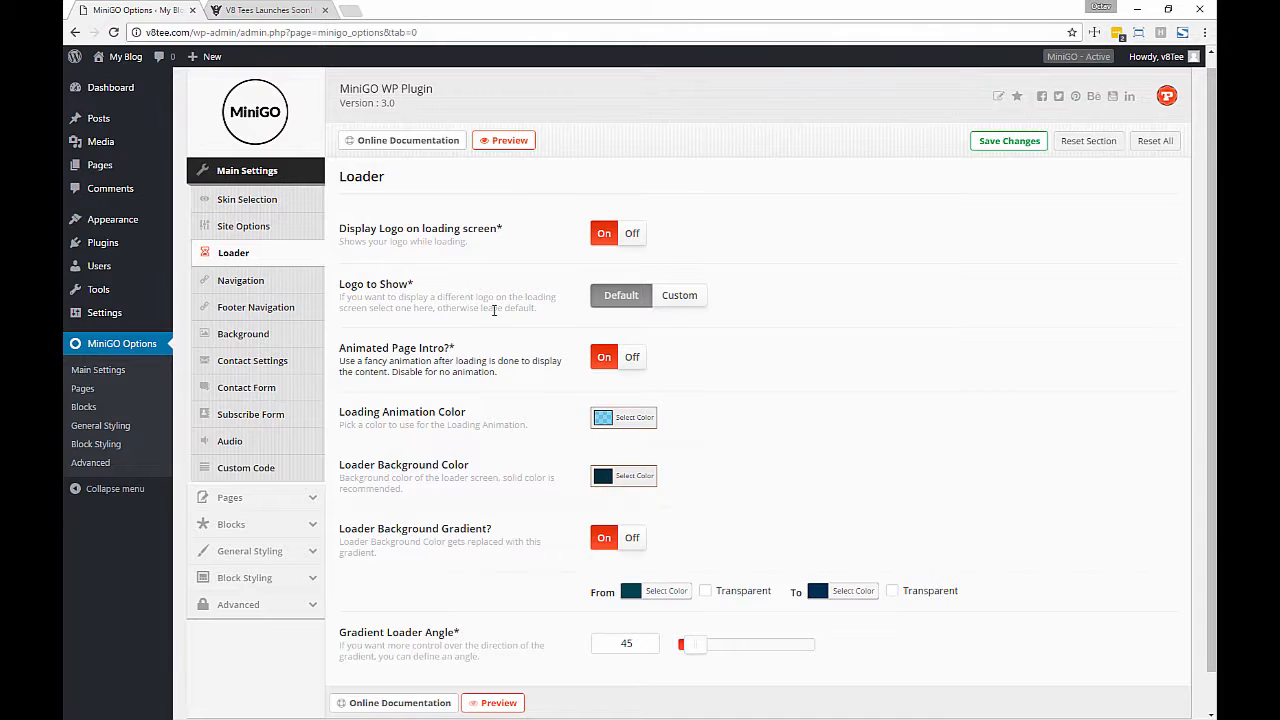
Open the plugin's Navigation settings and keep Use Hash Urls set to On
scroll(549, 262, up, 1)
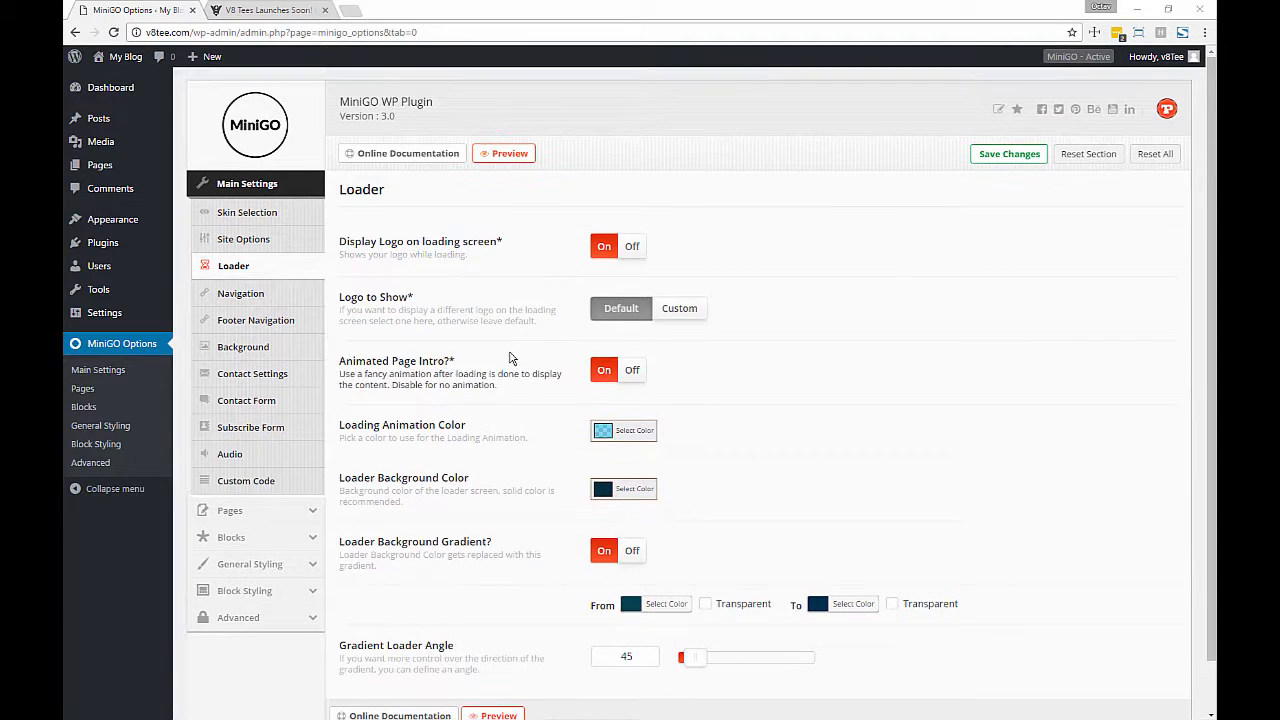
click(265, 298)
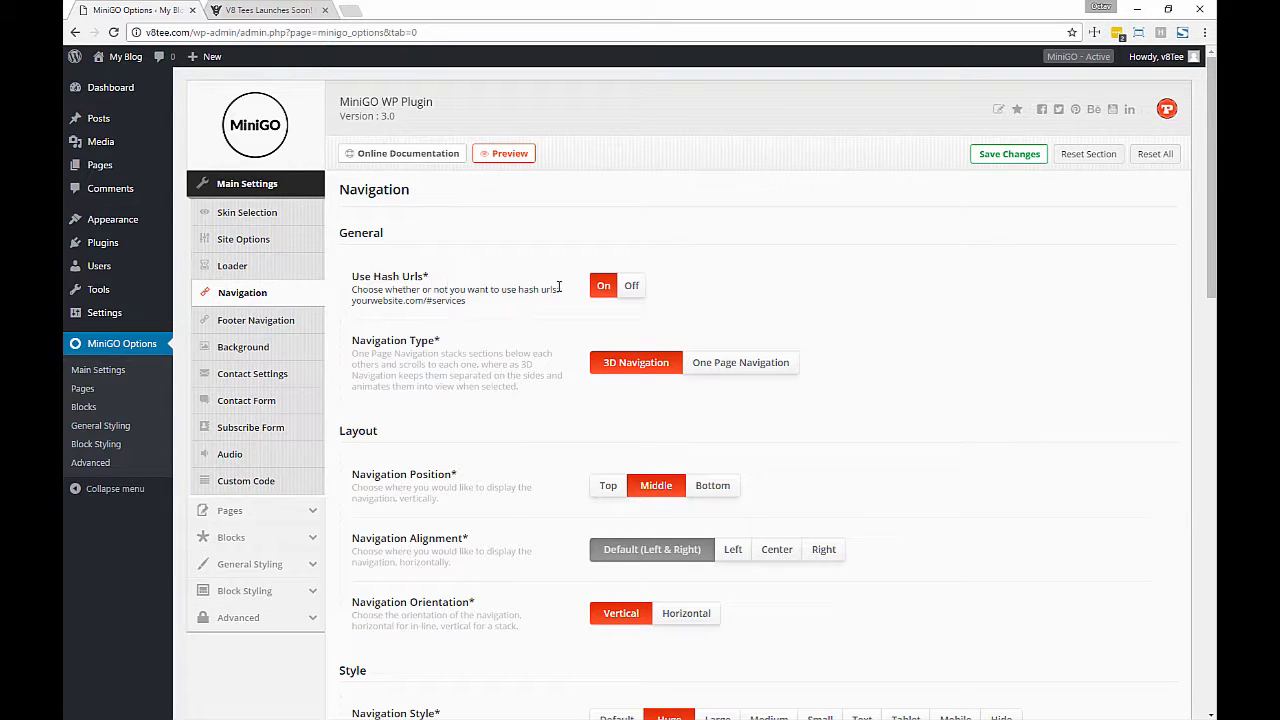
click(628, 285)
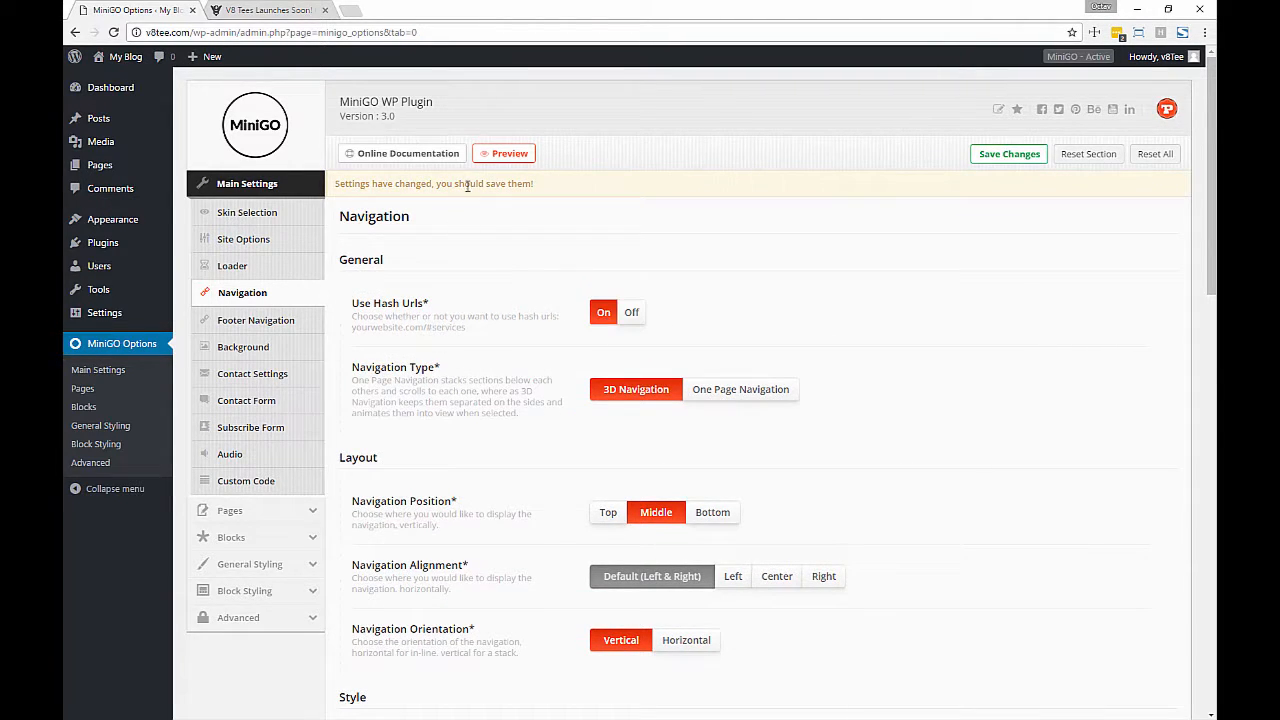
Preview the launch page and open its Services section
middle_click(486, 158)
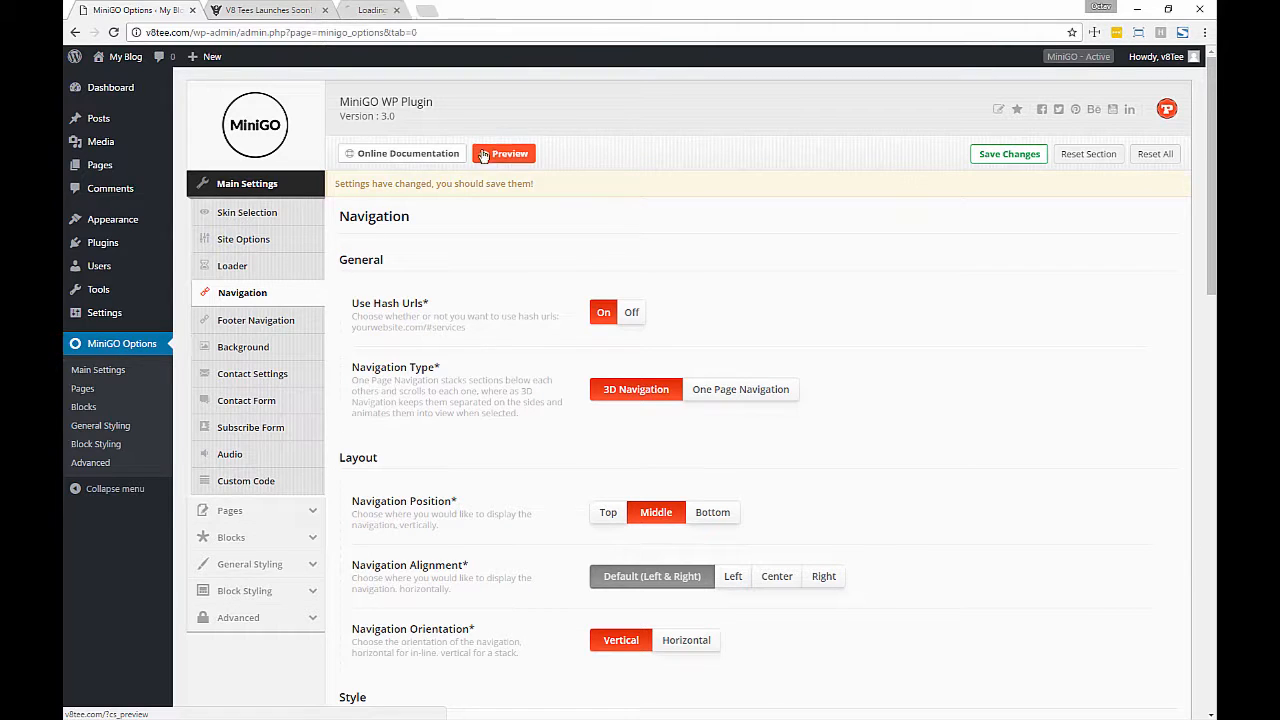
click(325, 11)
click(279, 10)
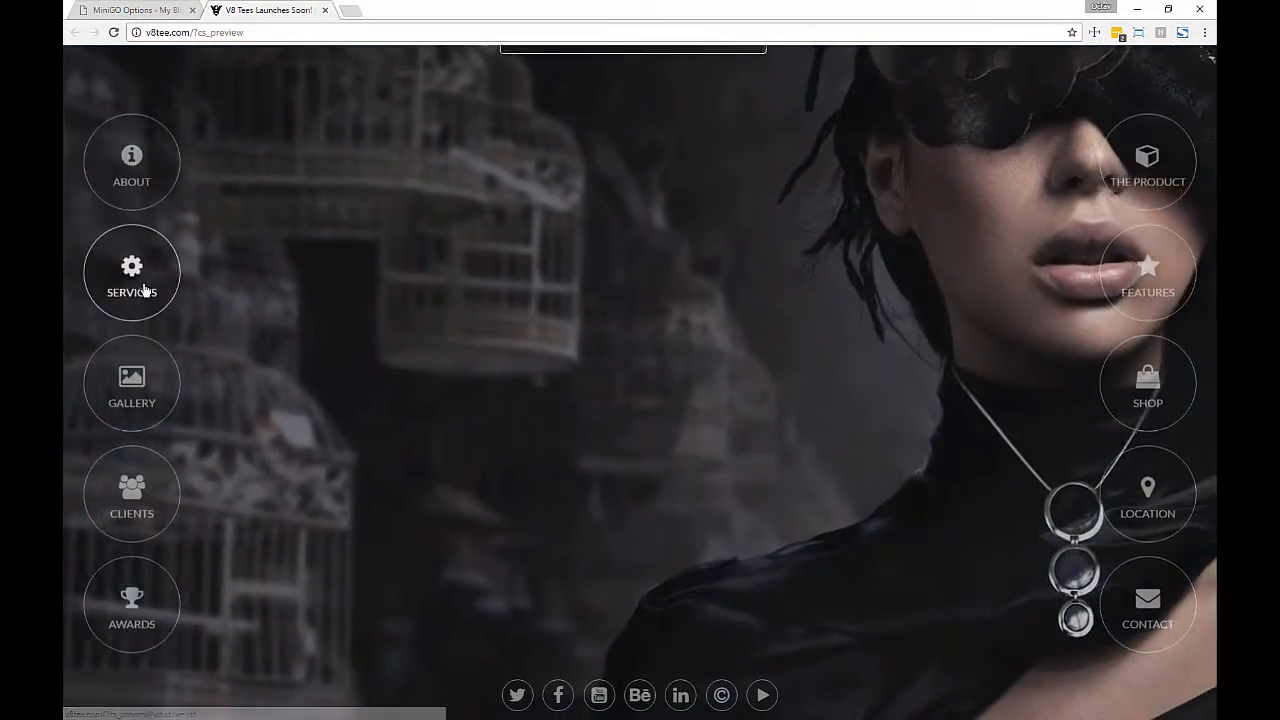
click(146, 290)
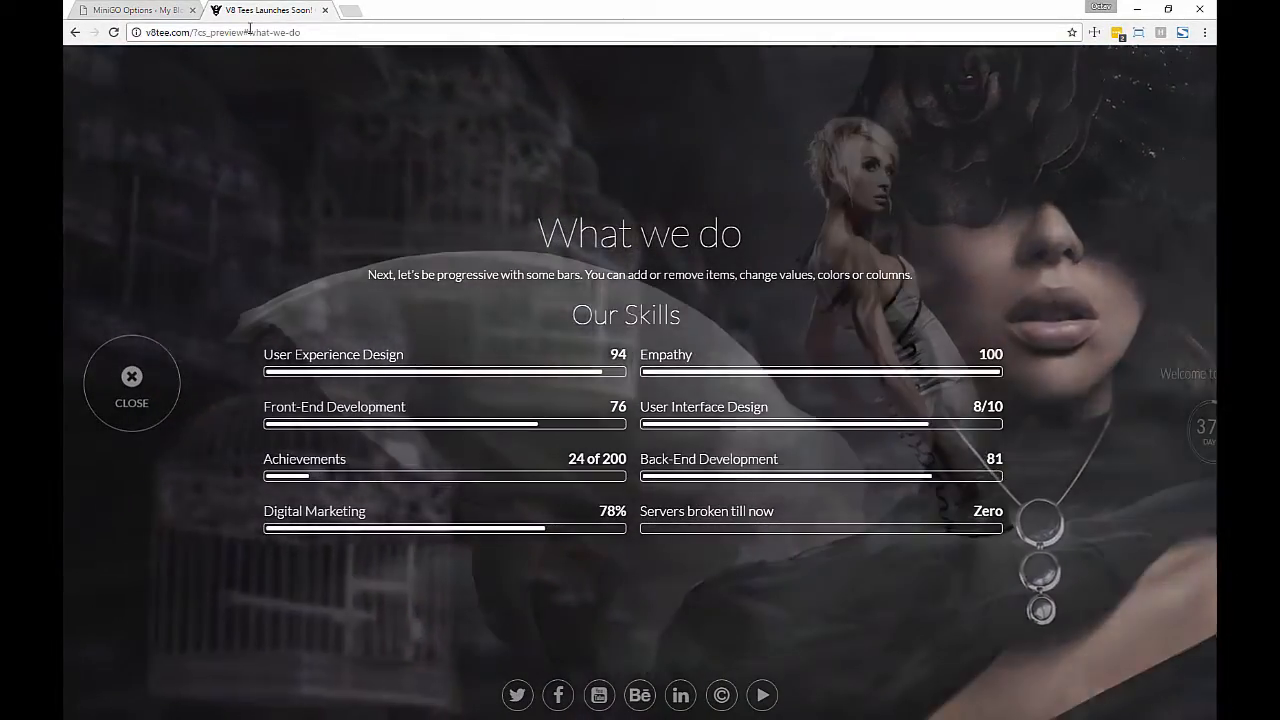
Copy the Services section's hash URL, load it in a fresh browser tab, and close the section and the preview
click(250, 32)
key(ctrl+c)
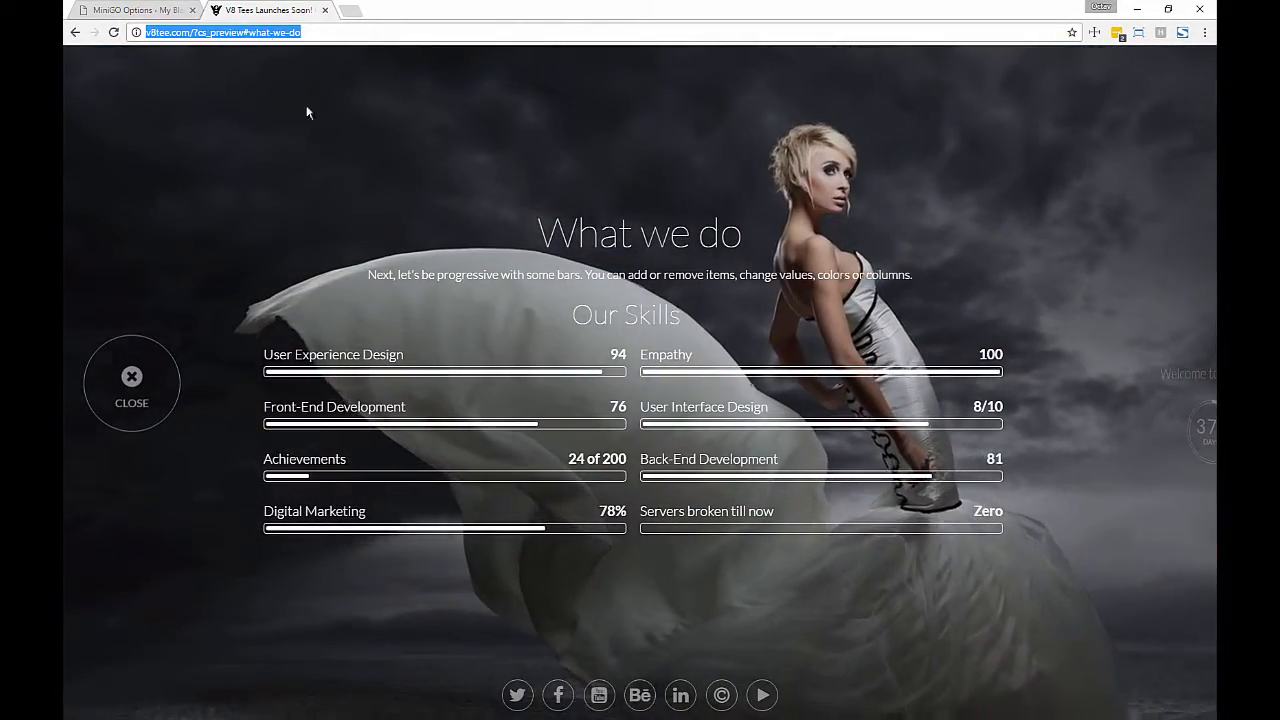
key(ctrl+w)
key(ctrl+t)
key(ctrl+v)
key(Return)
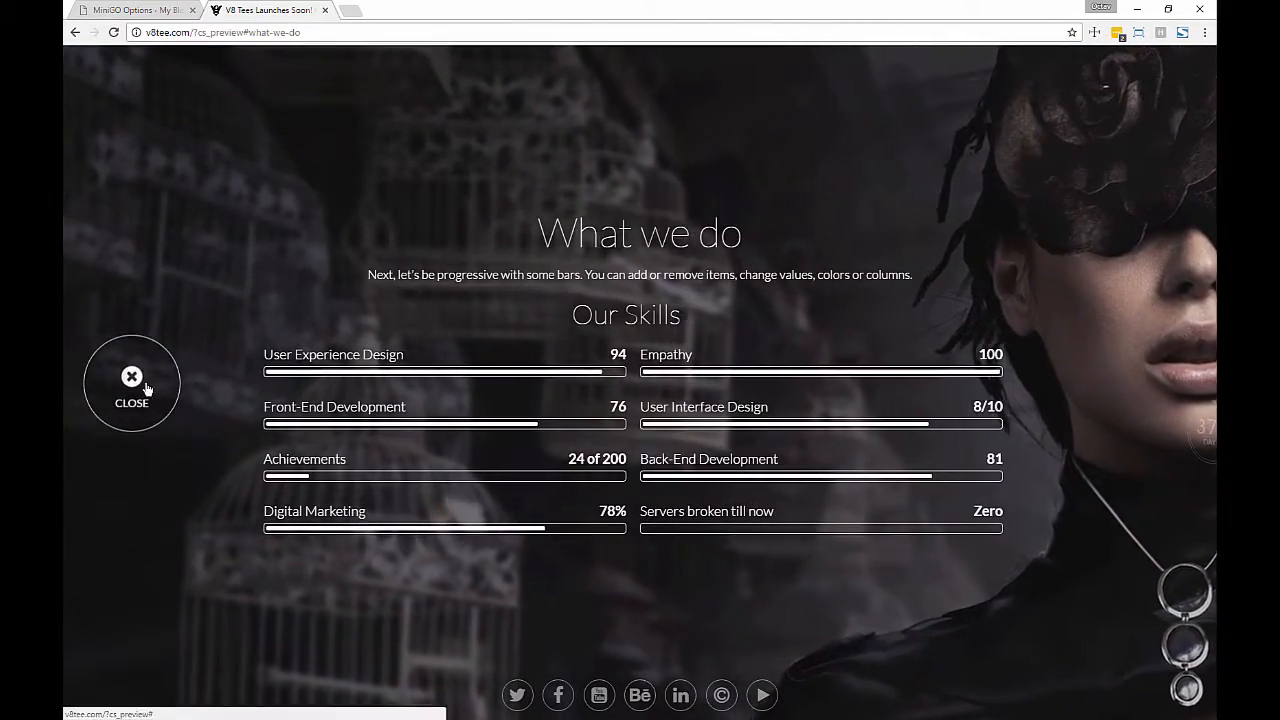
click(131, 380)
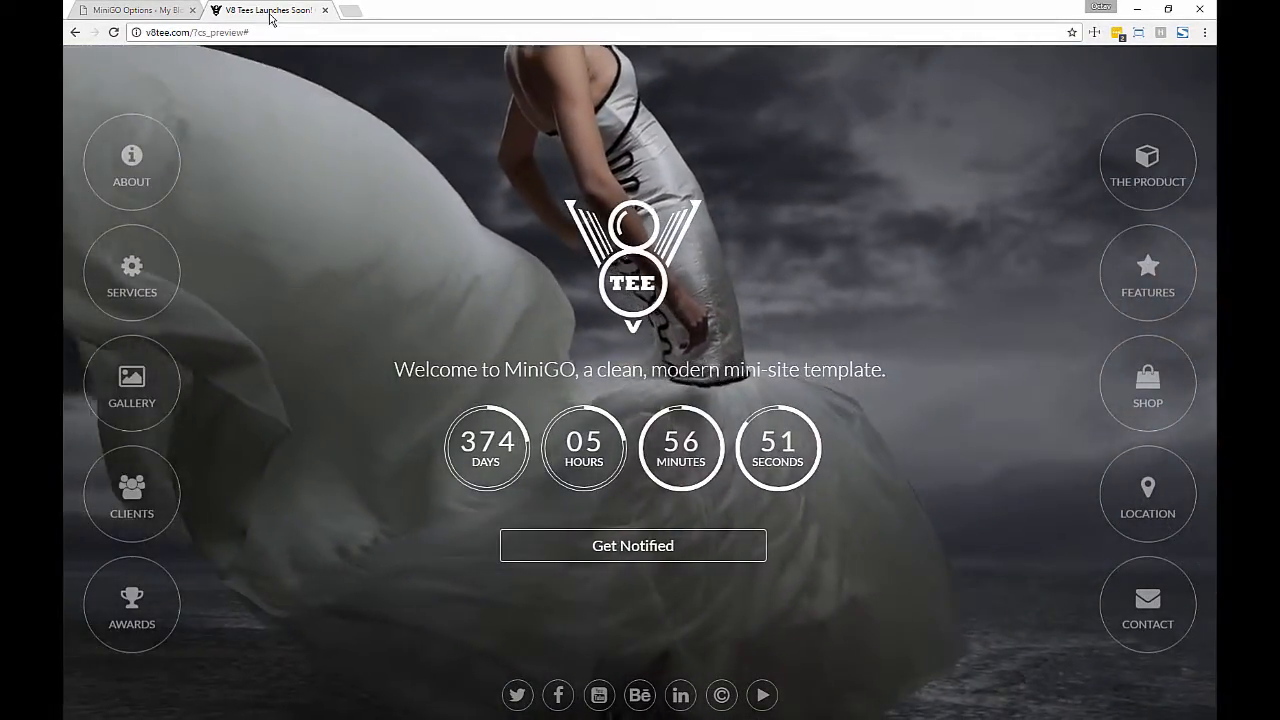
click(325, 10)
Save the Navigation Type as One Page Navigation and preview the launch page
scroll(503, 417, down, 1)
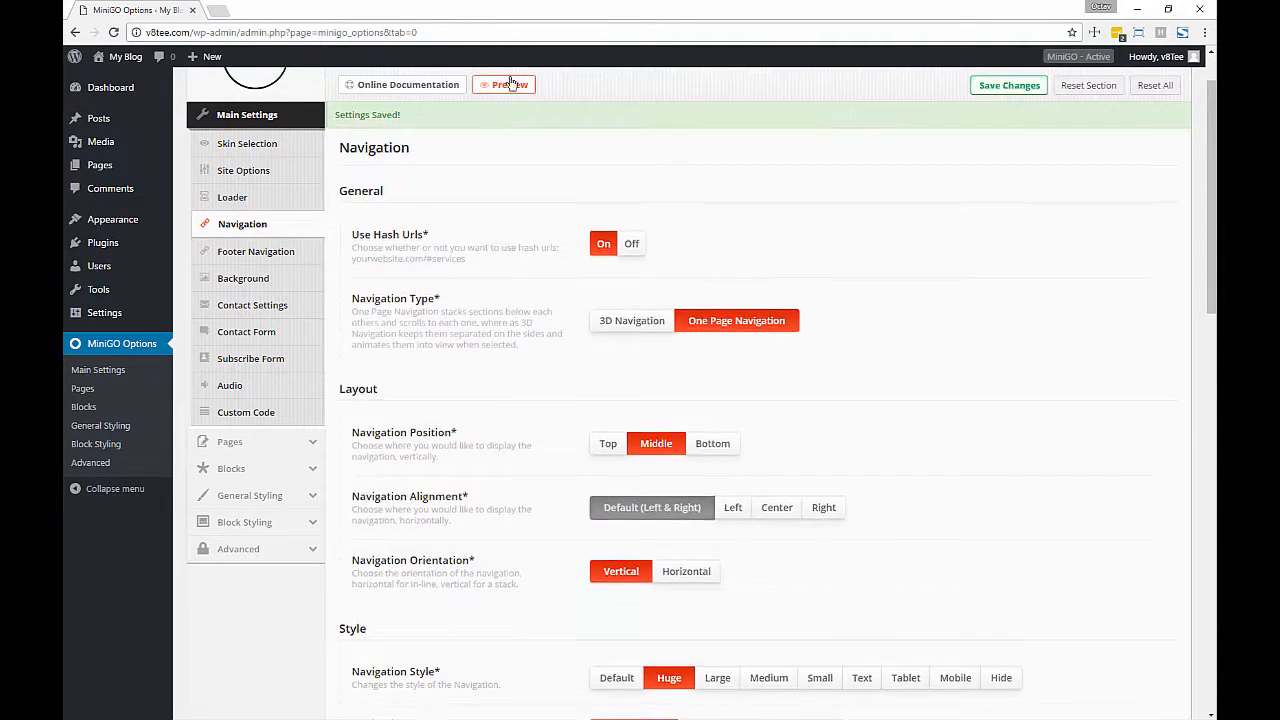
click(510, 86)
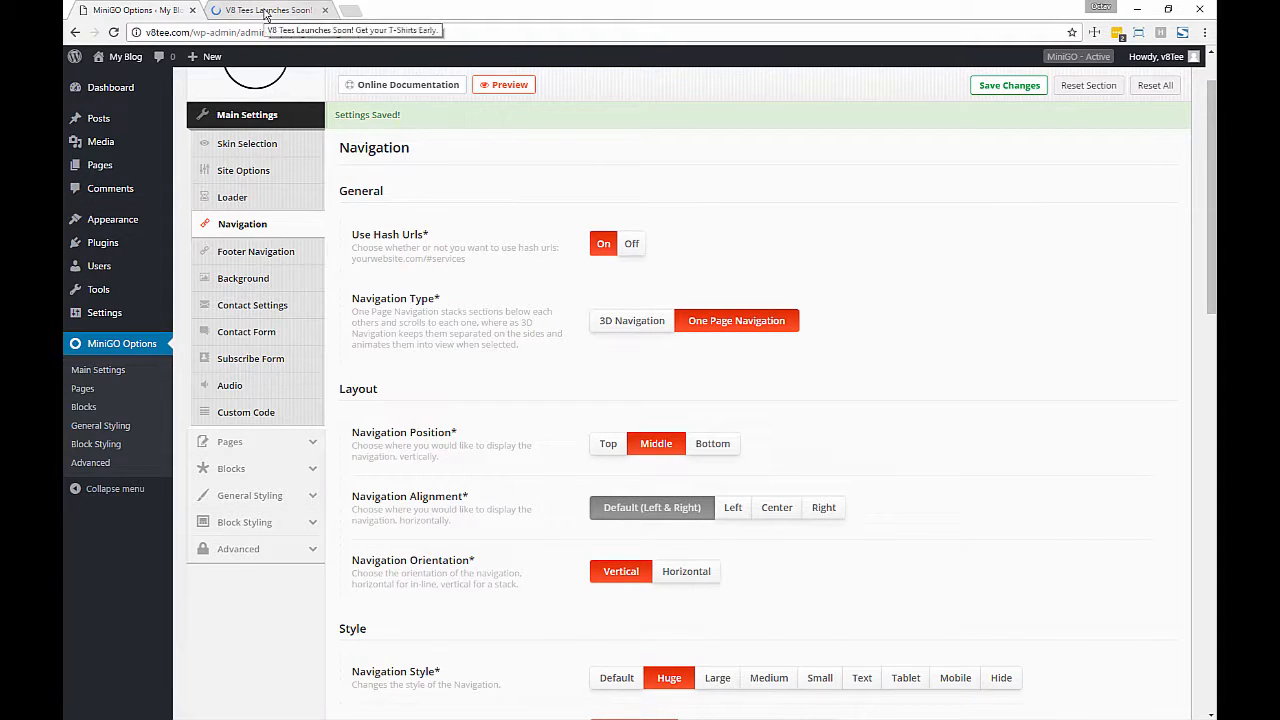
click(267, 12)
Try the one-page navigation by jumping through Services, Gallery, Clients, Awards, Location and Contact and back up, and close the preview
click(165, 296)
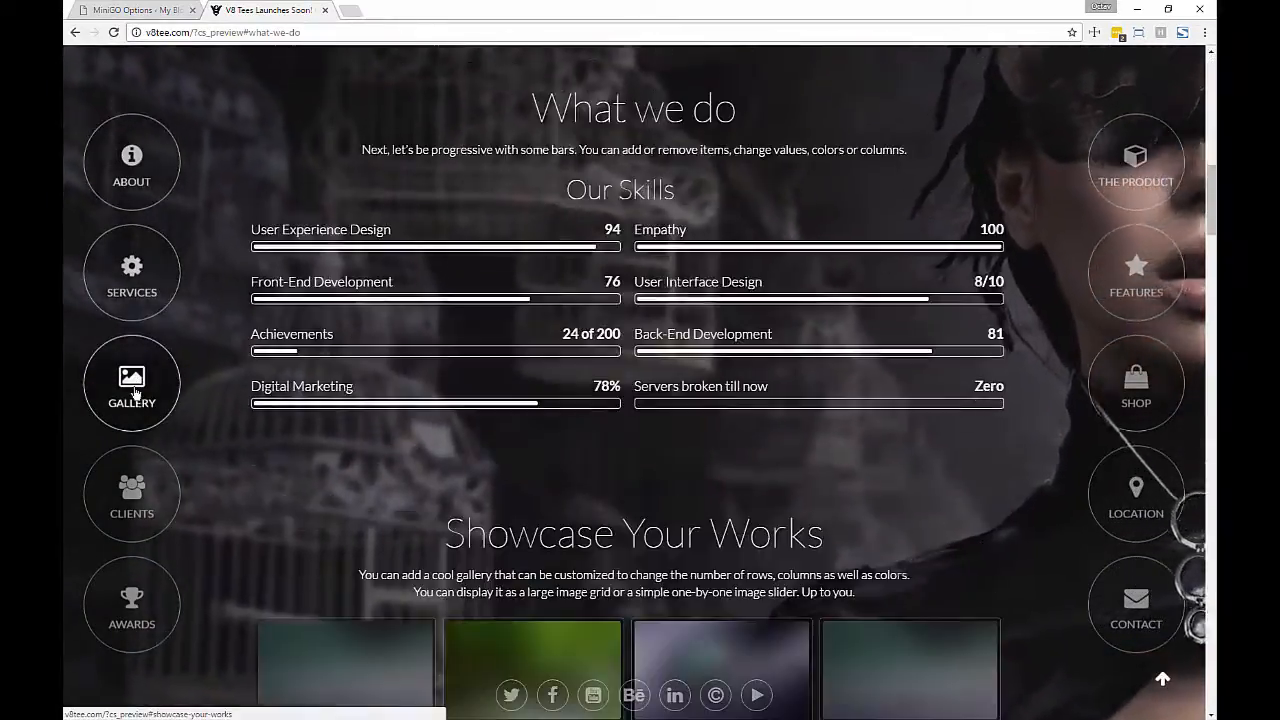
click(134, 396)
click(134, 493)
click(138, 600)
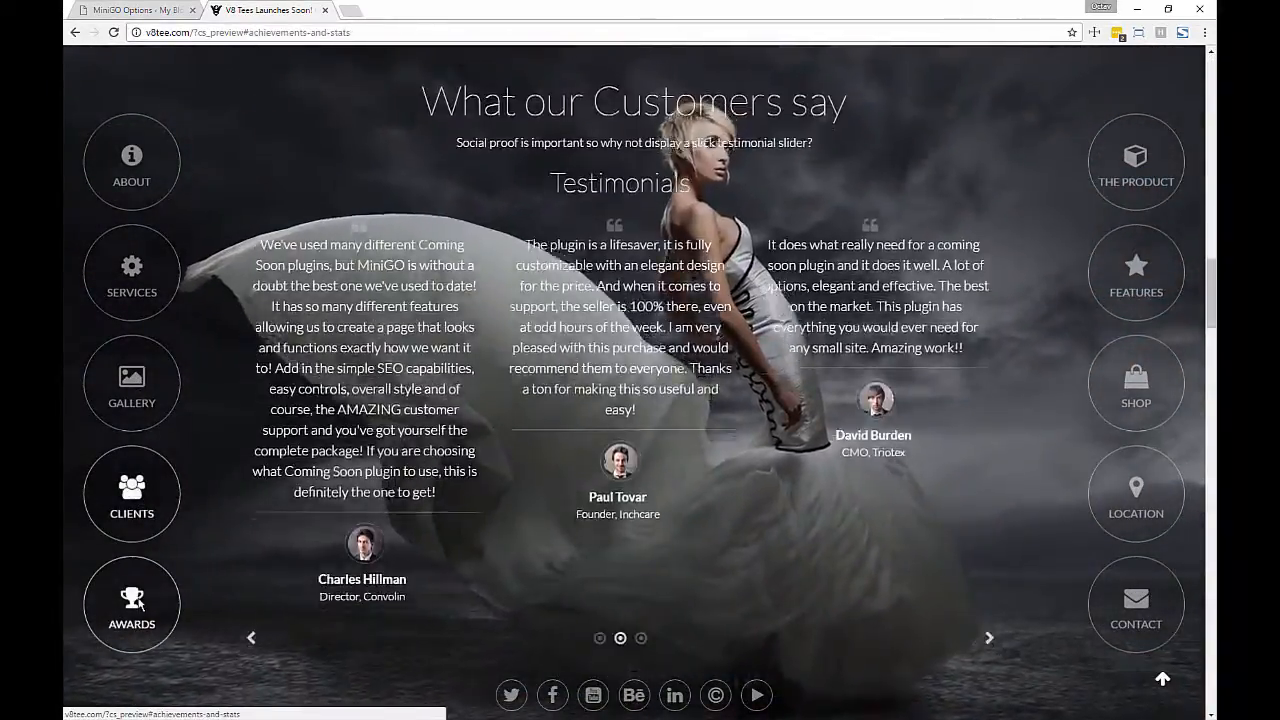
click(1134, 512)
click(1134, 605)
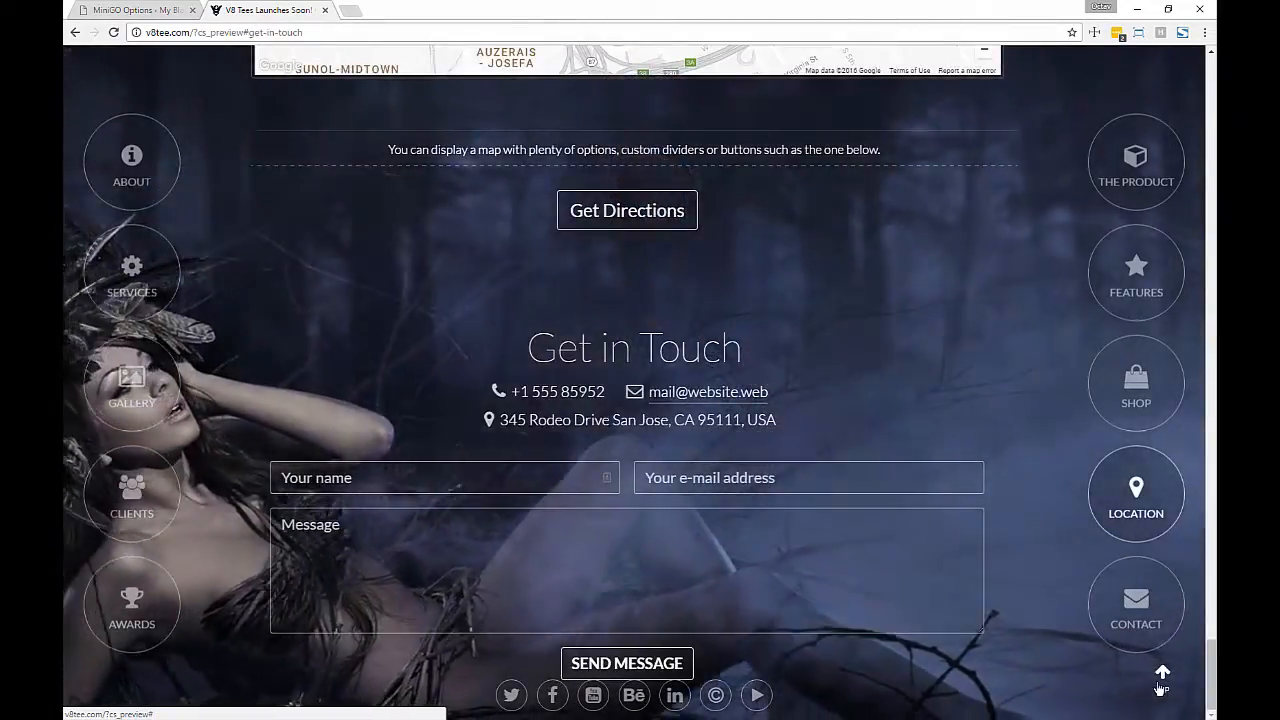
click(1162, 674)
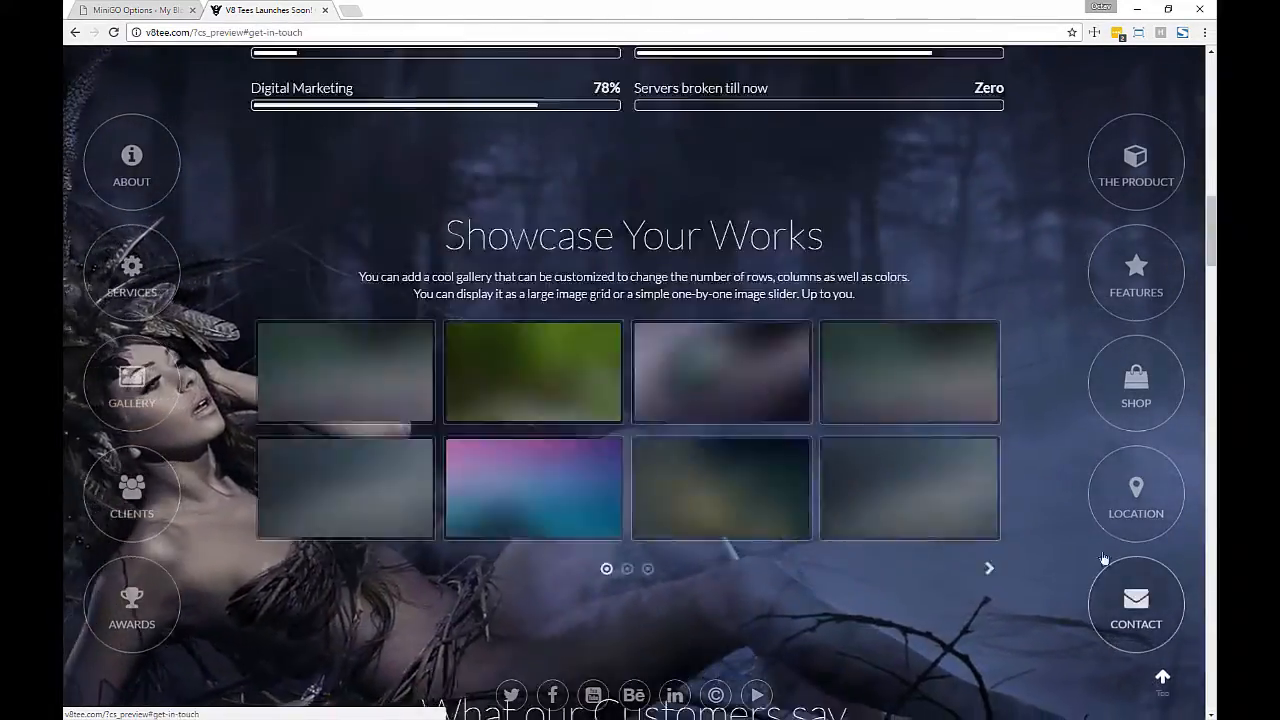
click(1136, 270)
key(ctrl+w)
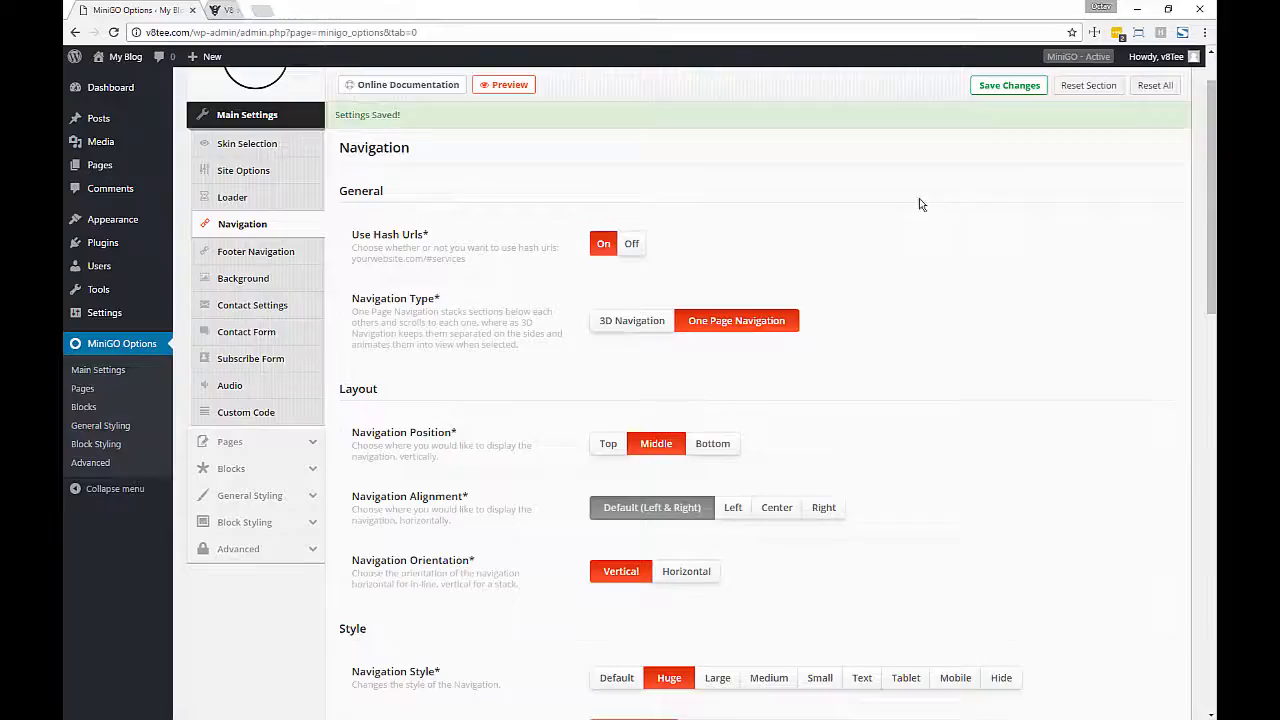
Set the Navigation Type back to 3D Navigation and lay the navigation out with position Top and alignment Left
scroll(582, 367, down, 1)
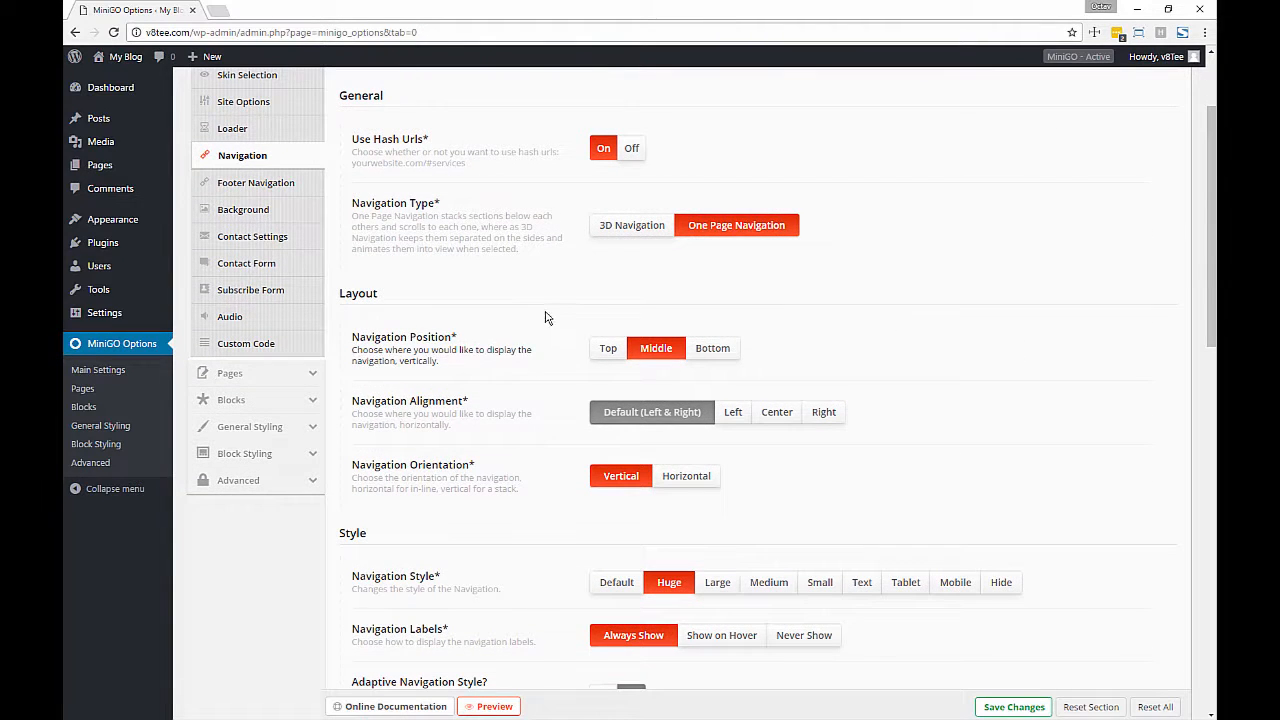
click(630, 228)
scroll(741, 333, down, 2)
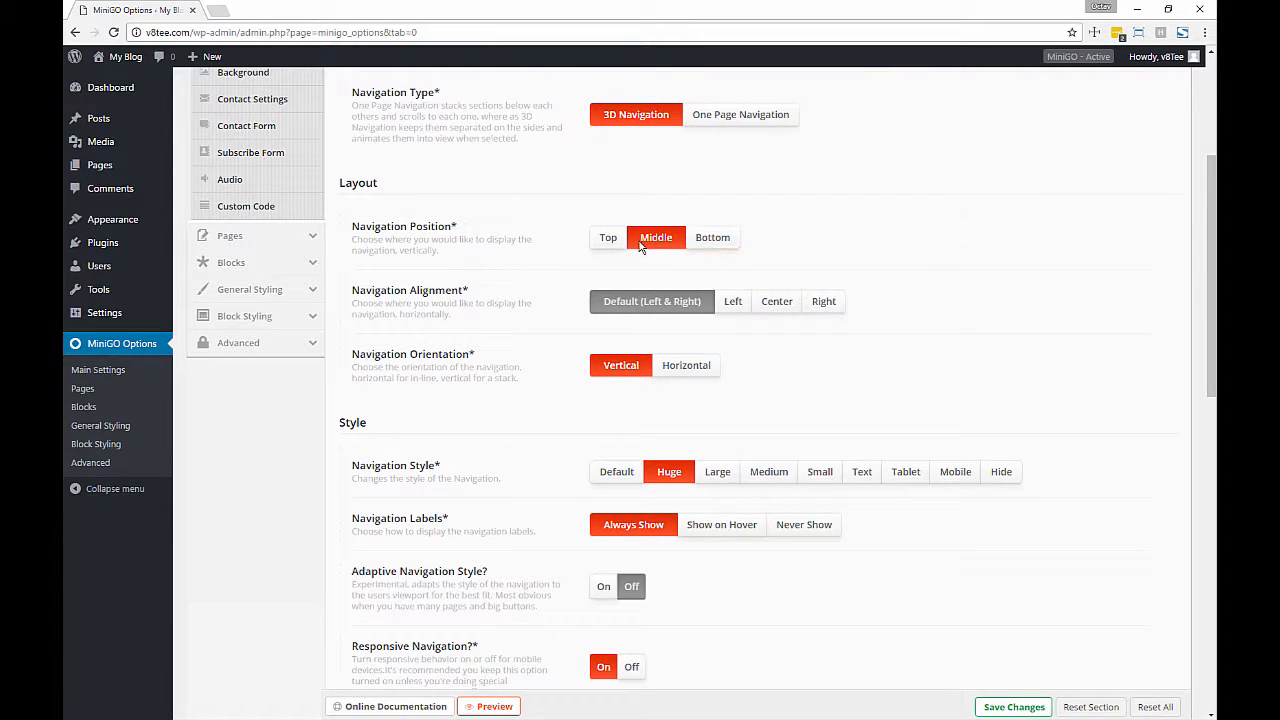
click(609, 240)
click(733, 305)
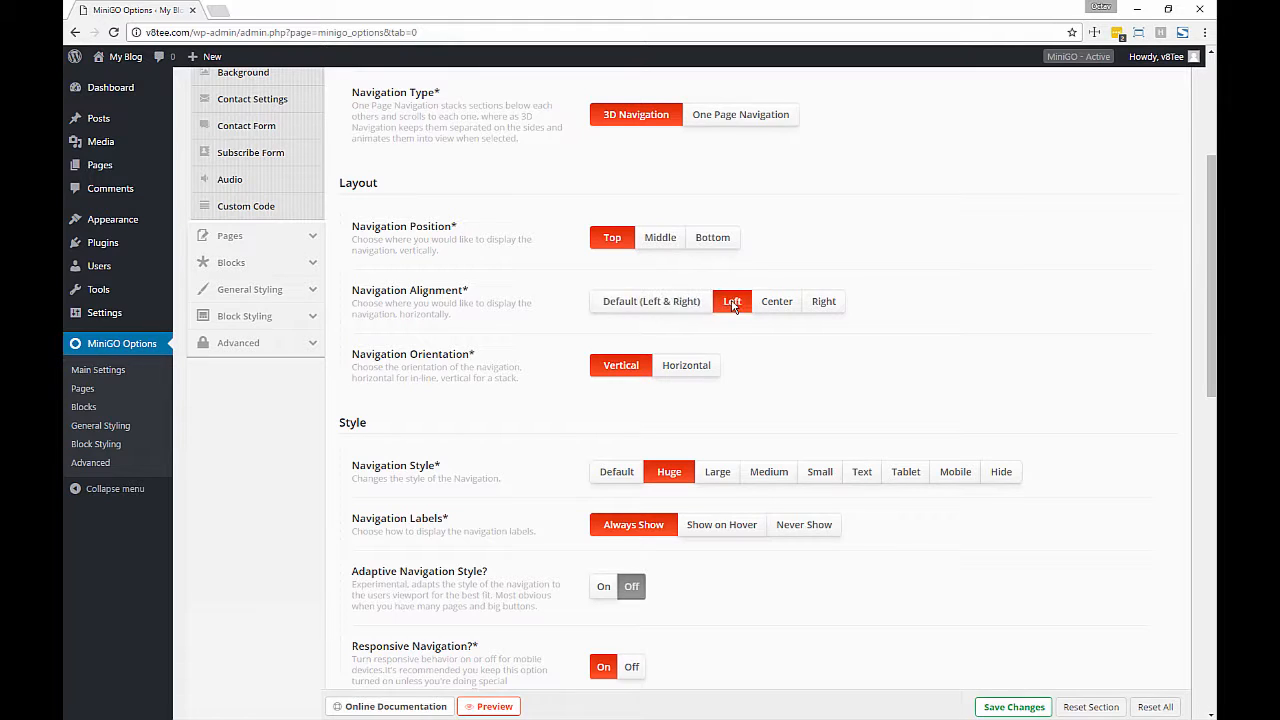
Set the Navigation Style to Small and the Navigation Labels to Show on Hover, and save the changes
scroll(755, 416, down, 1)
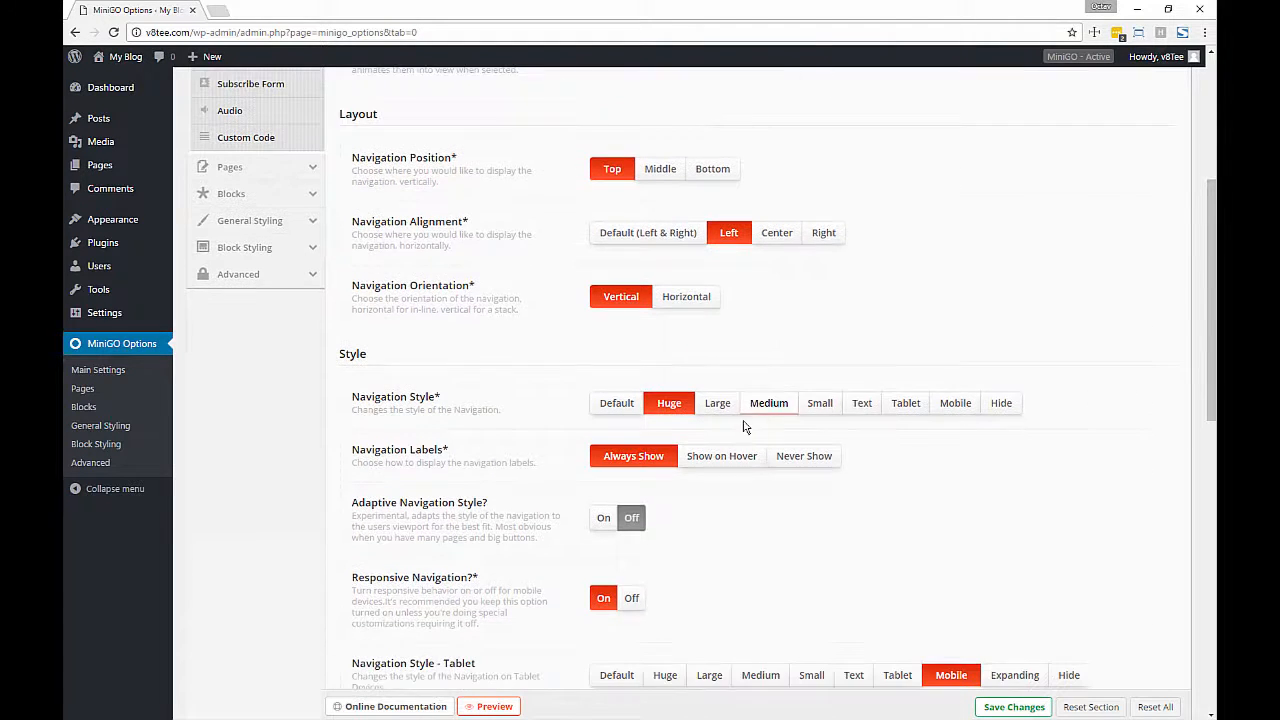
click(822, 405)
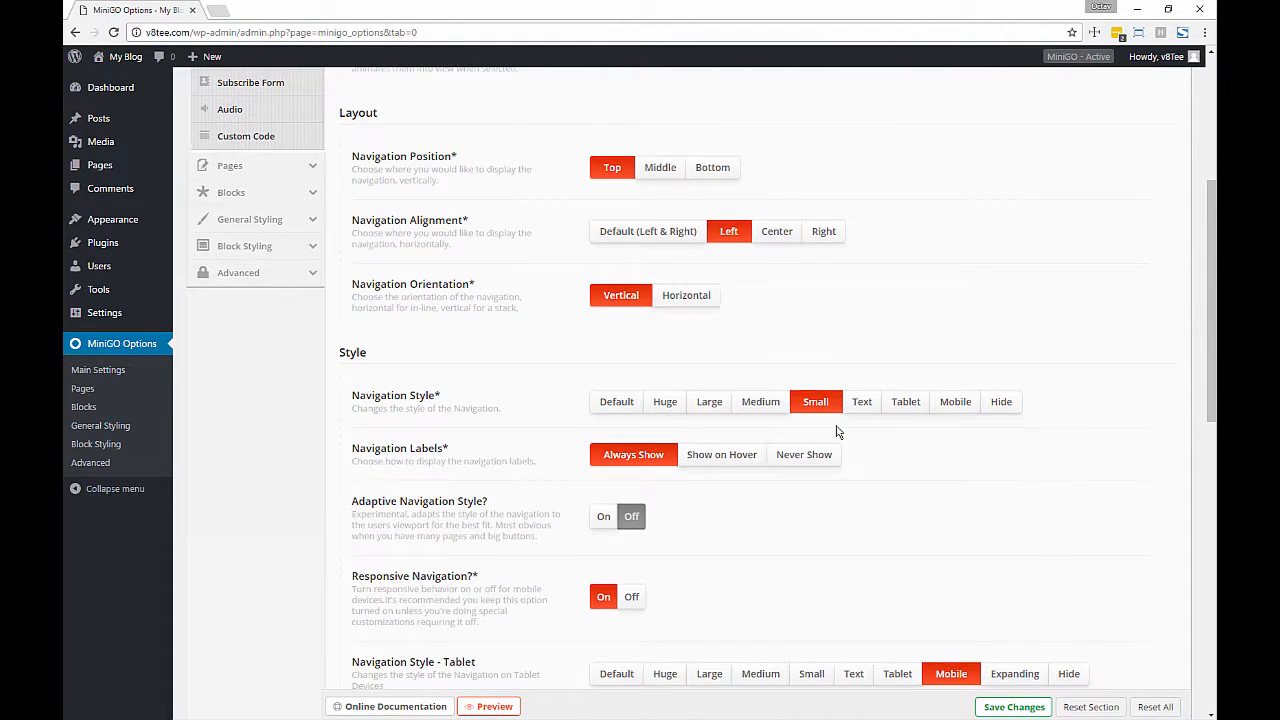
scroll(838, 431, down, 2)
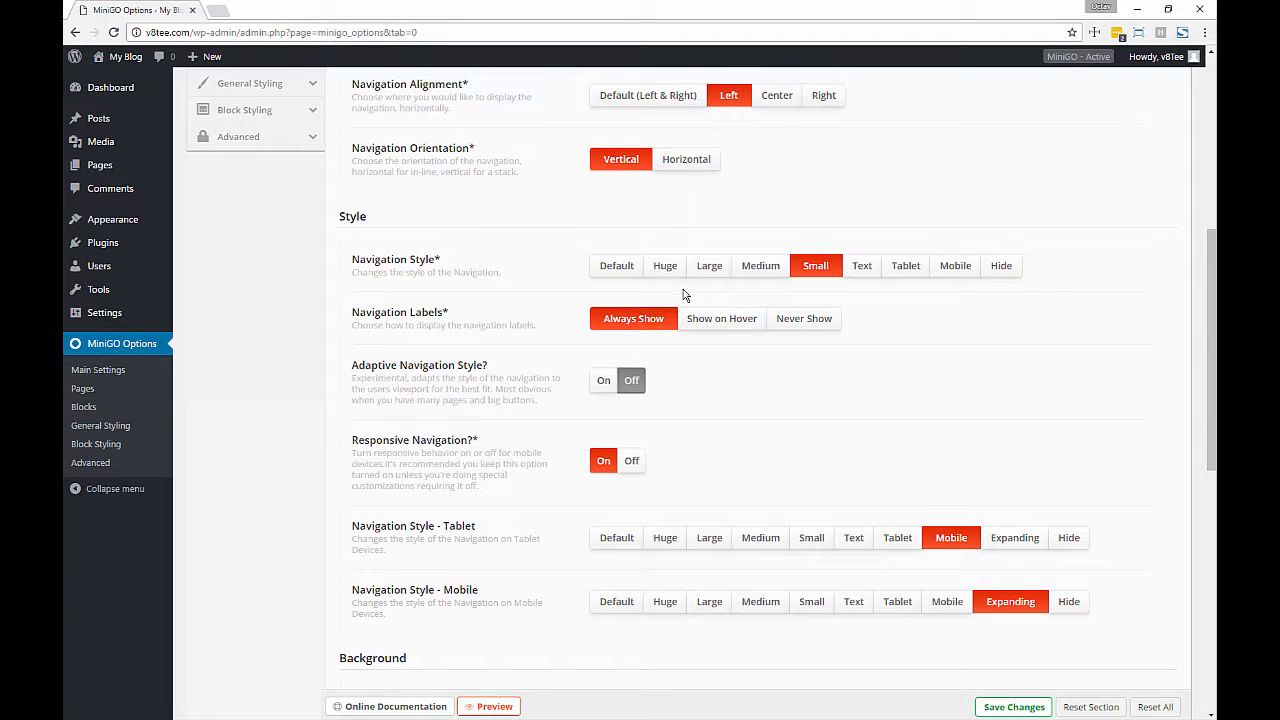
click(697, 325)
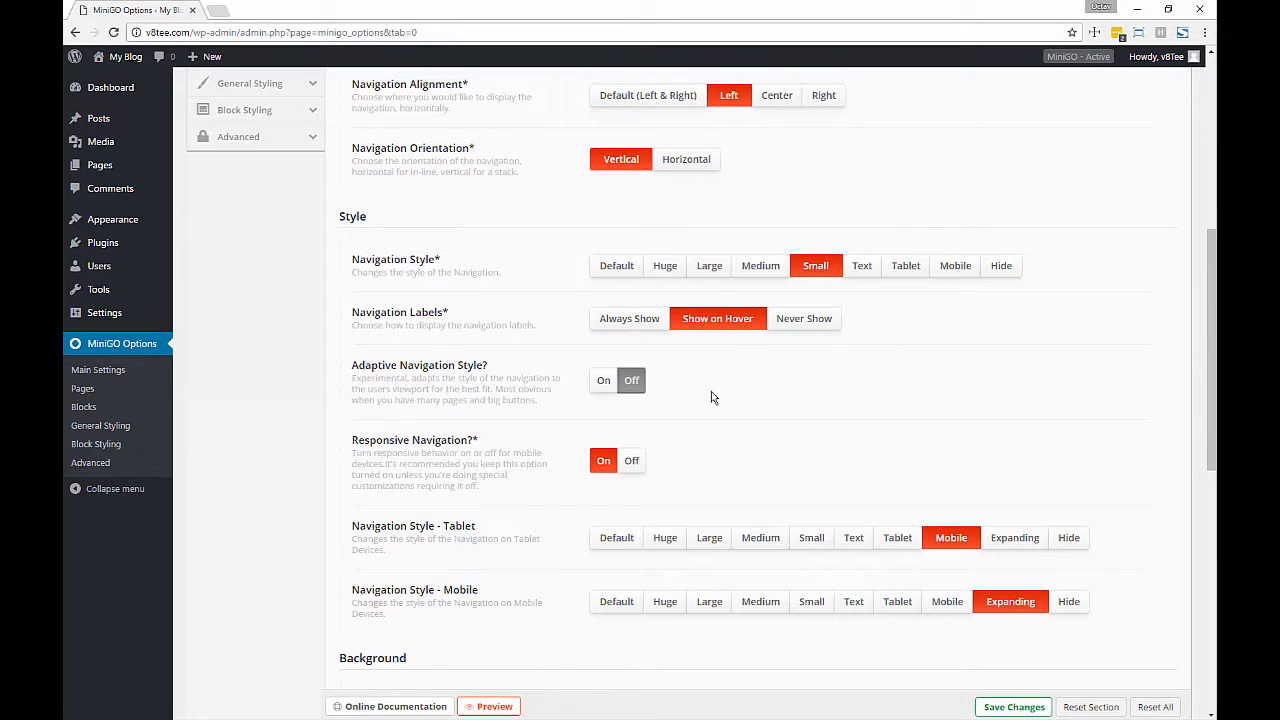
scroll(718, 398, down, 1)
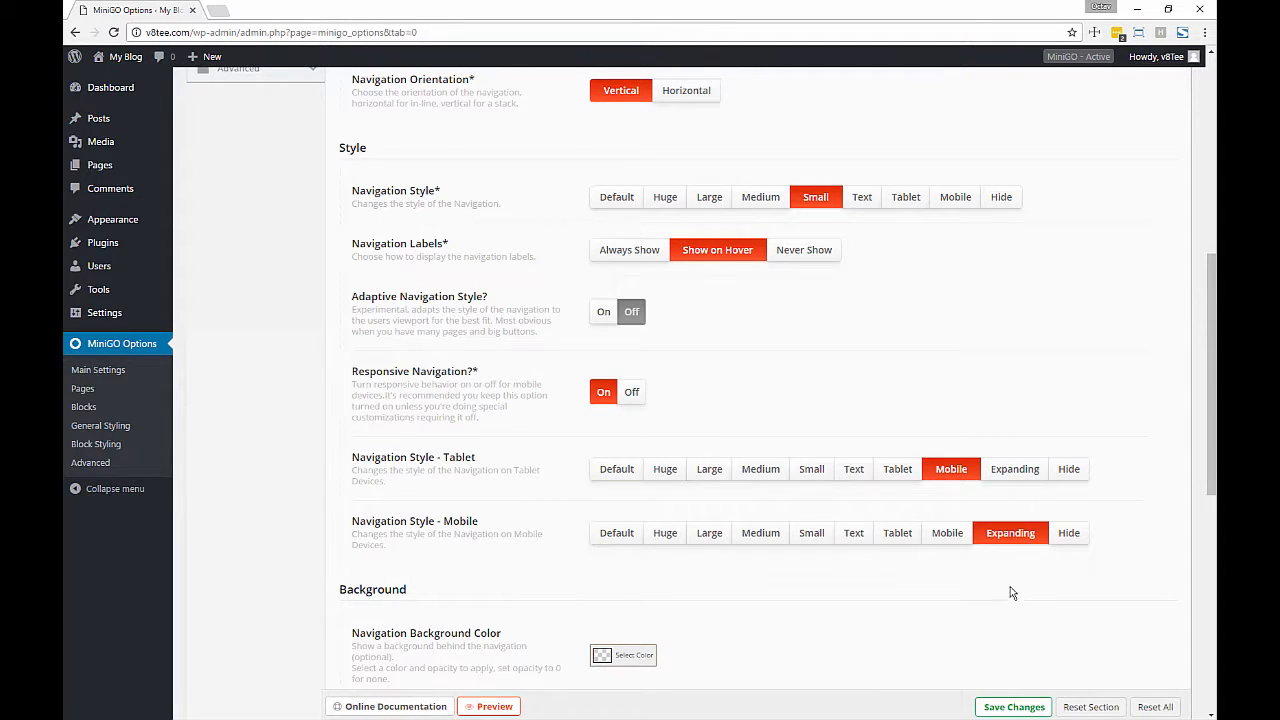
scroll(1002, 637, down, 2)
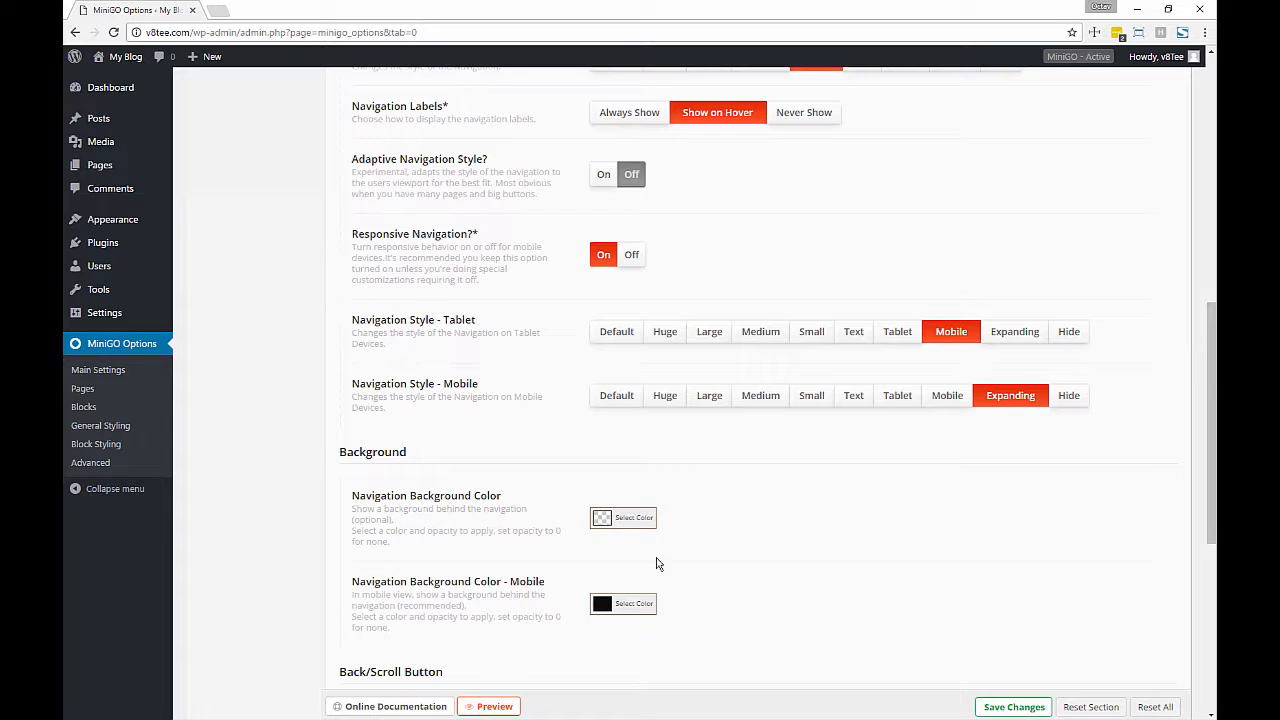
click(1012, 707)
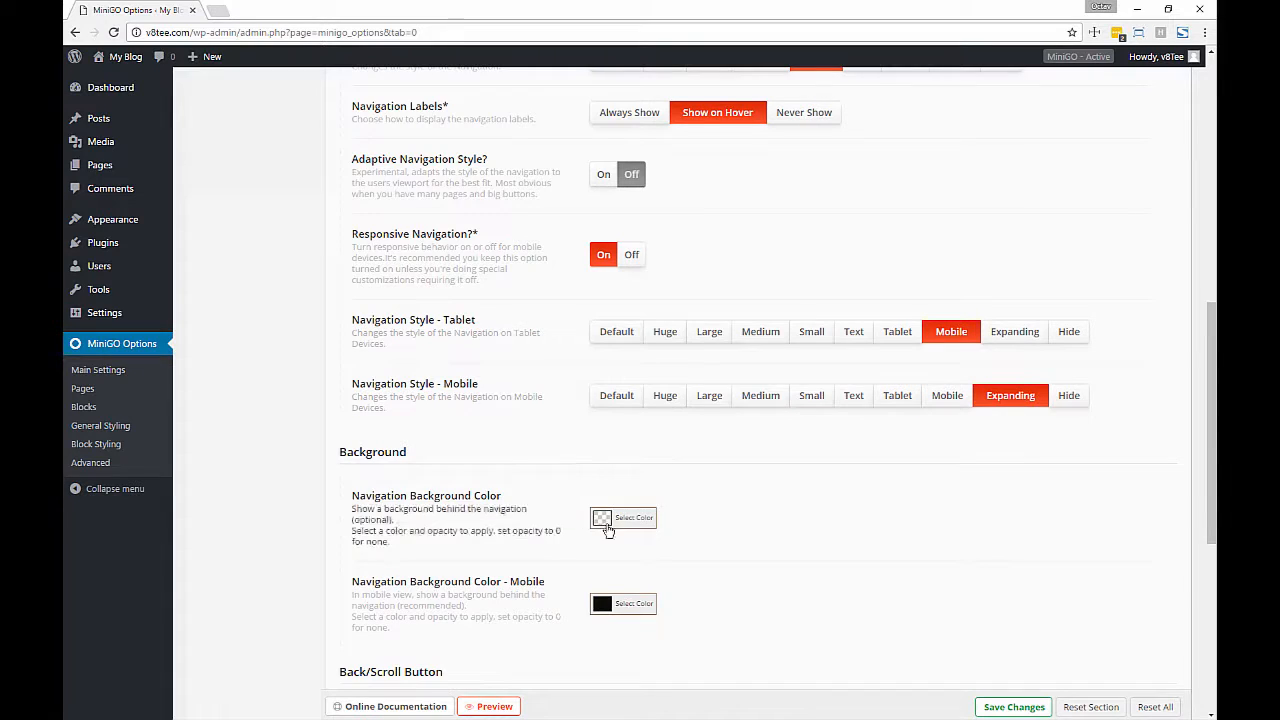
Set the Navigation Background Color to #122025 with an opacity of 0.5 and save the changes
click(632, 521)
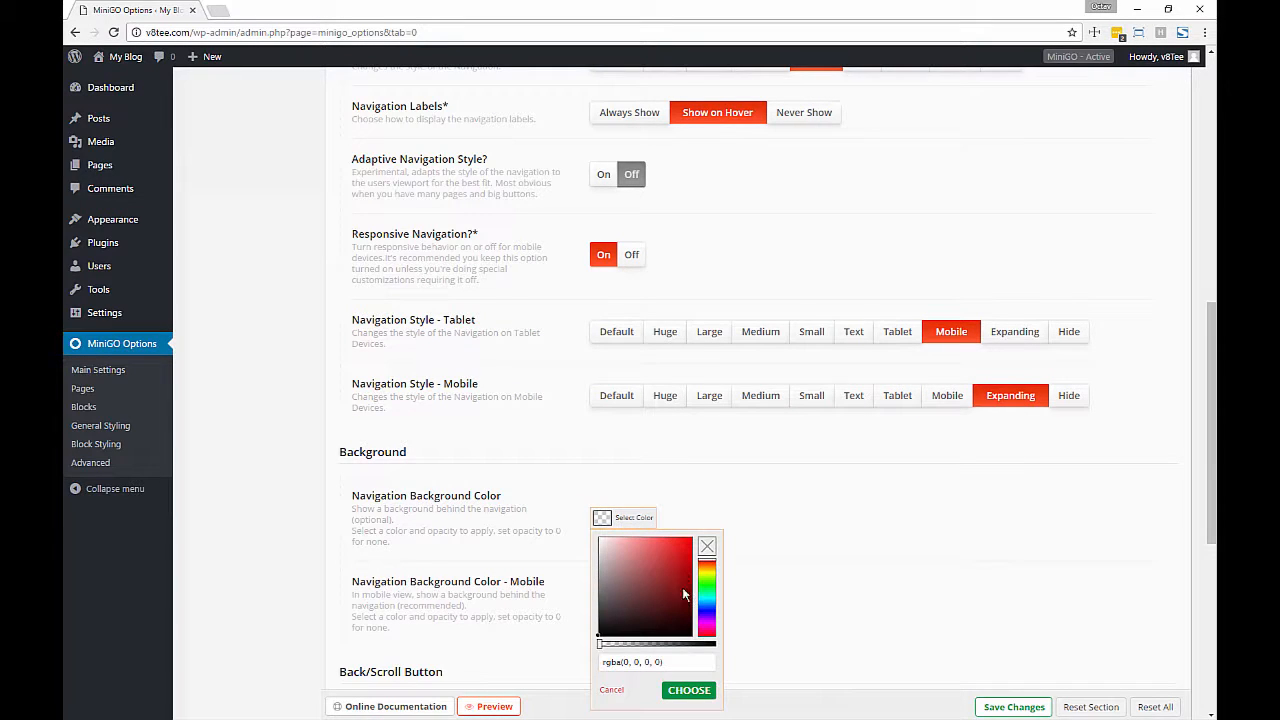
click(602, 648)
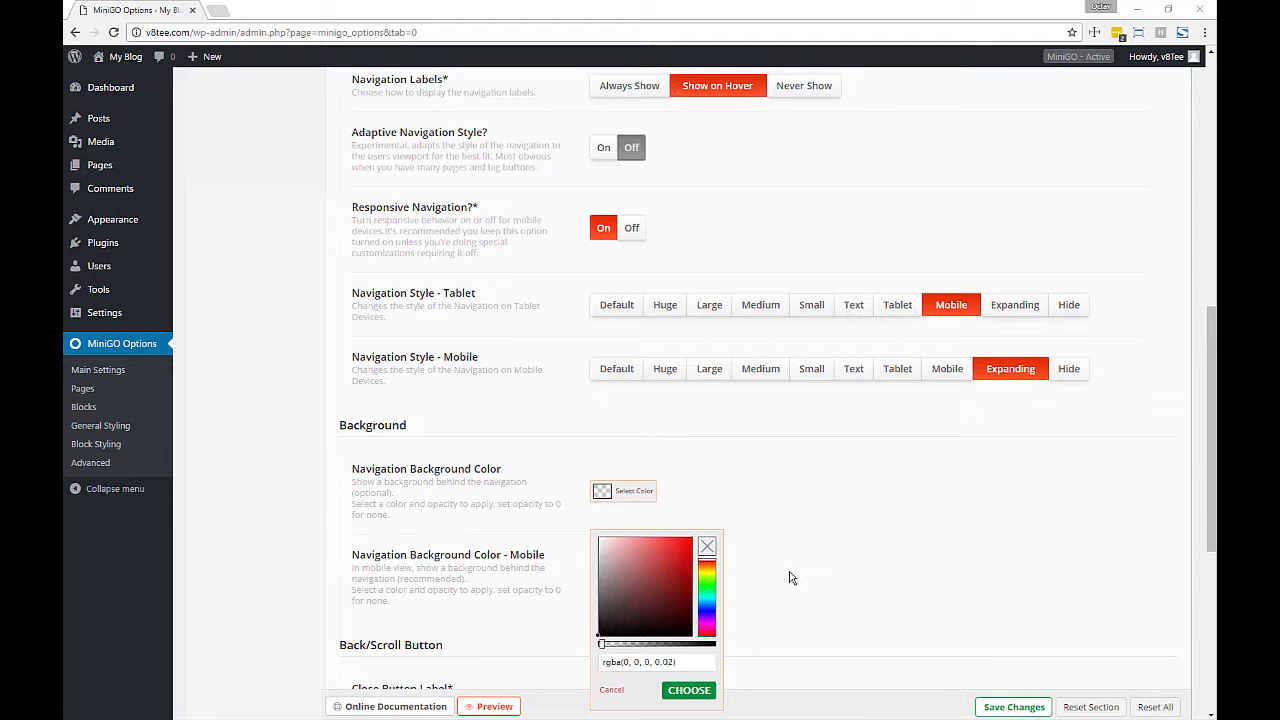
text(#122025)
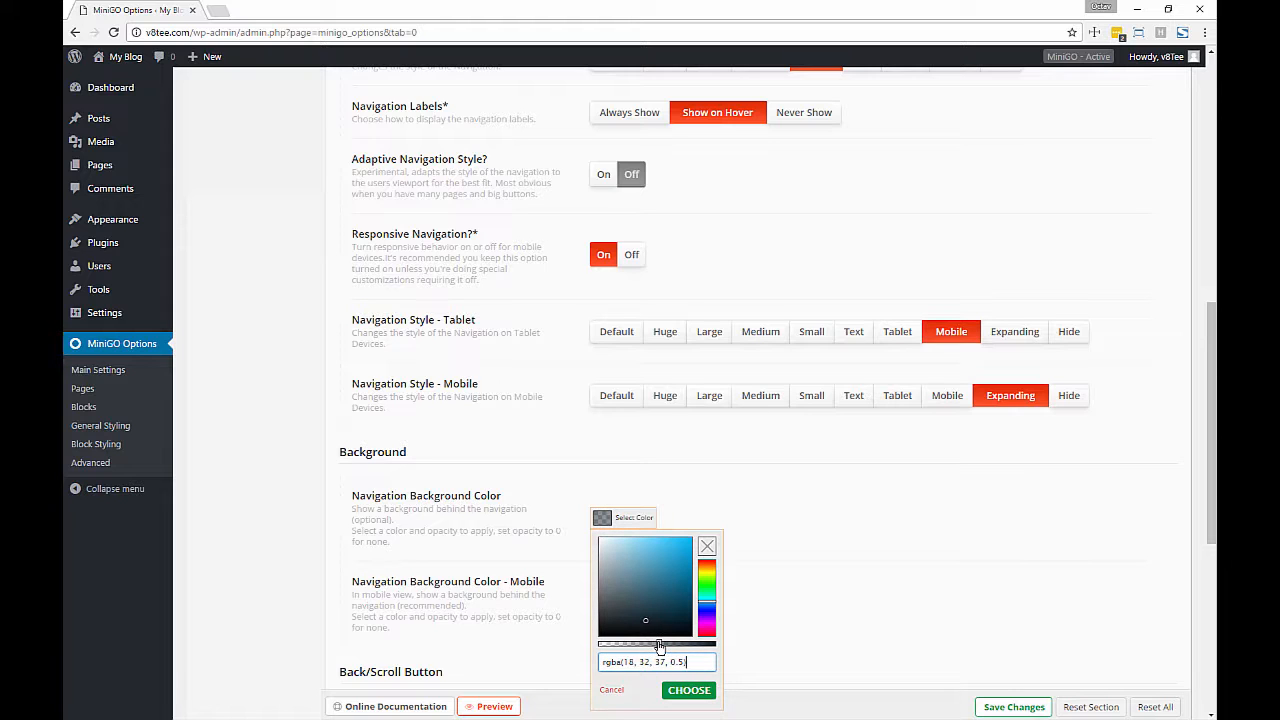
click(692, 690)
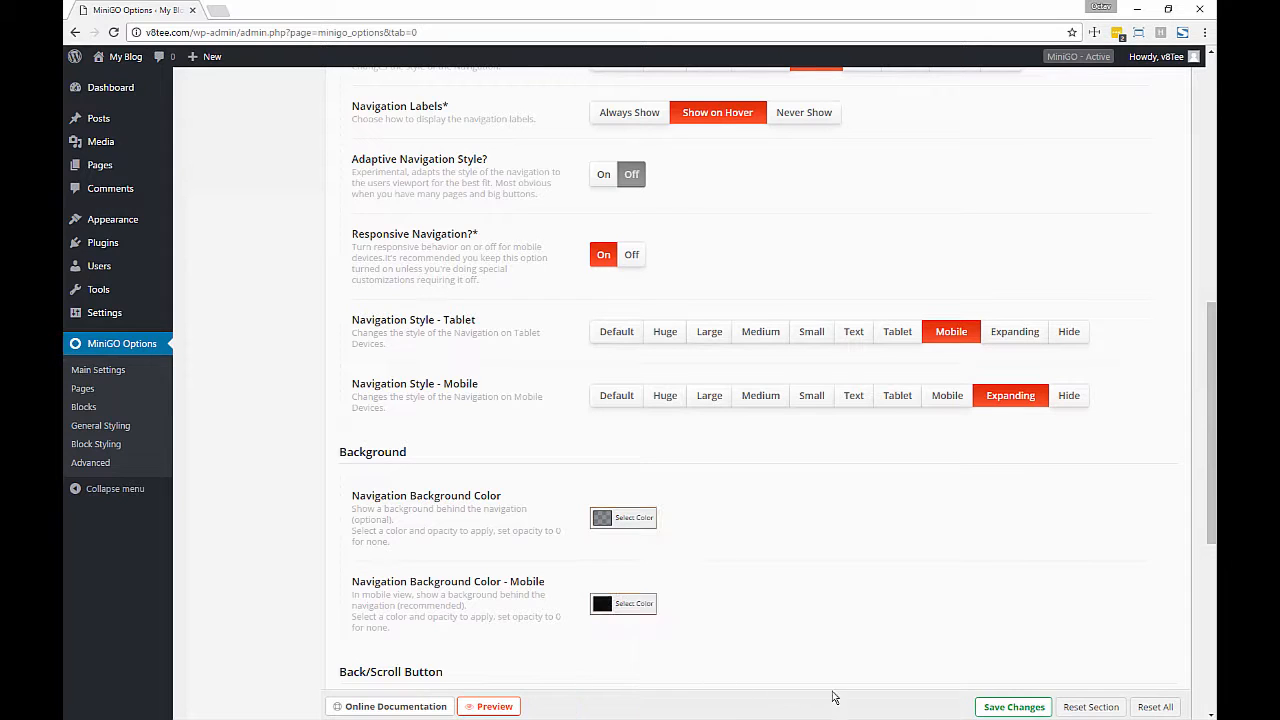
click(1007, 707)
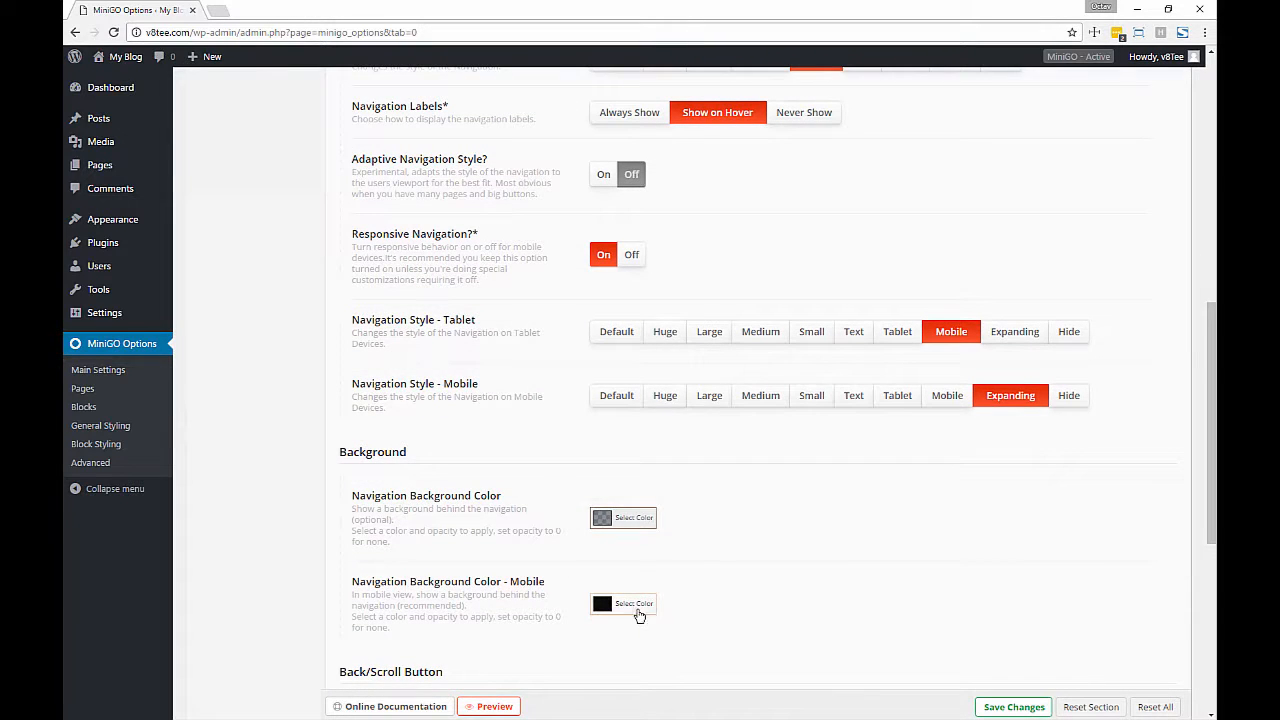
Set the mobile Navigation Background Color to #122025
click(639, 605)
text(#122025)
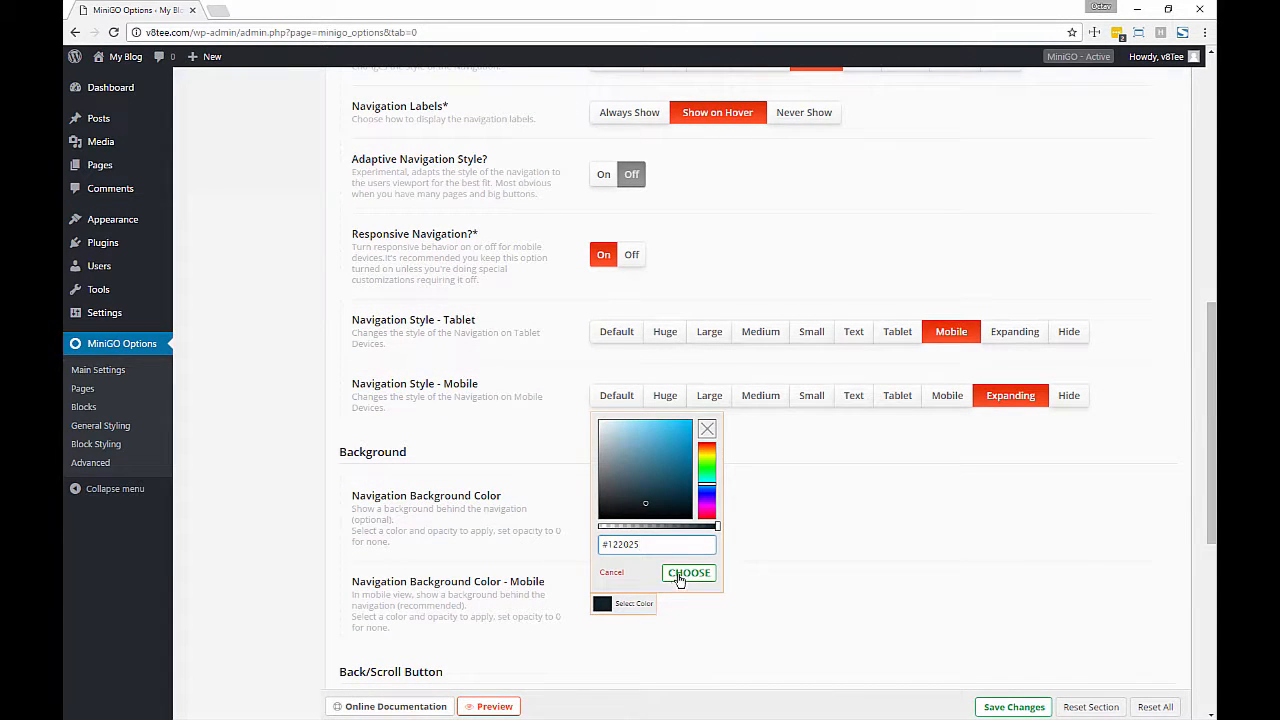
click(688, 573)
Save the navigation settings and preview the redesigned navigation on the launch page
click(1012, 707)
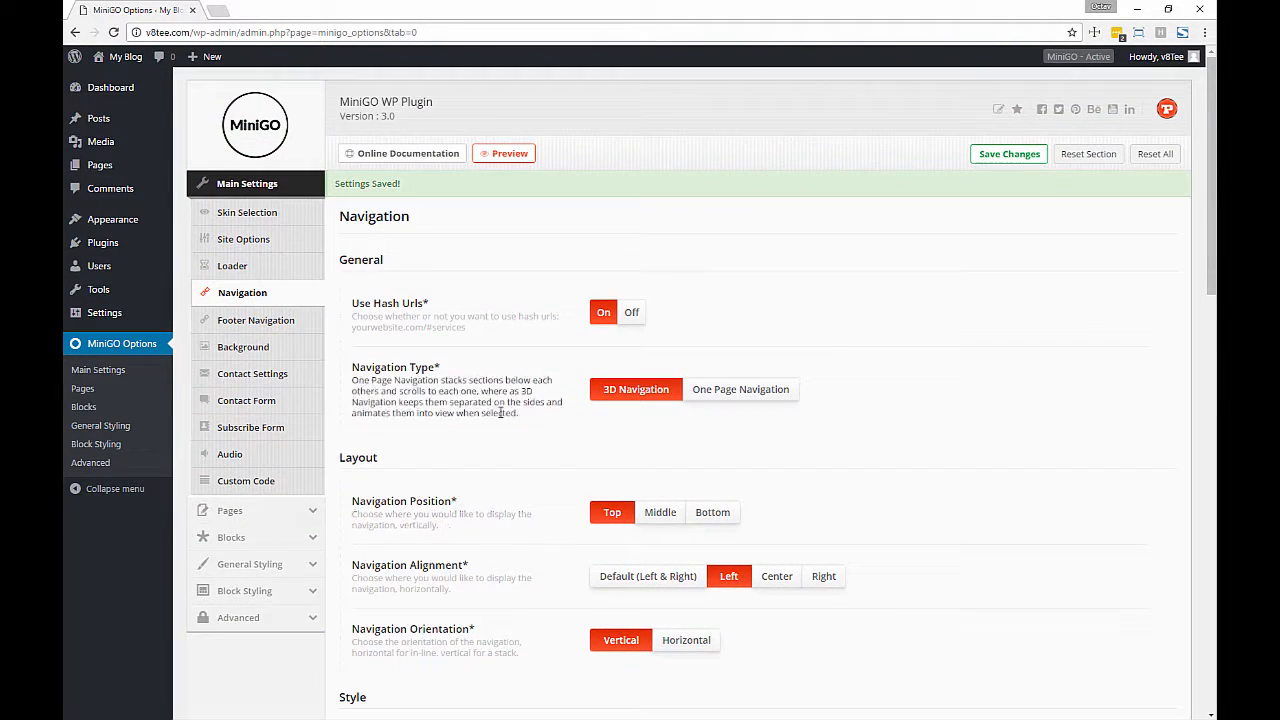
click(506, 153)
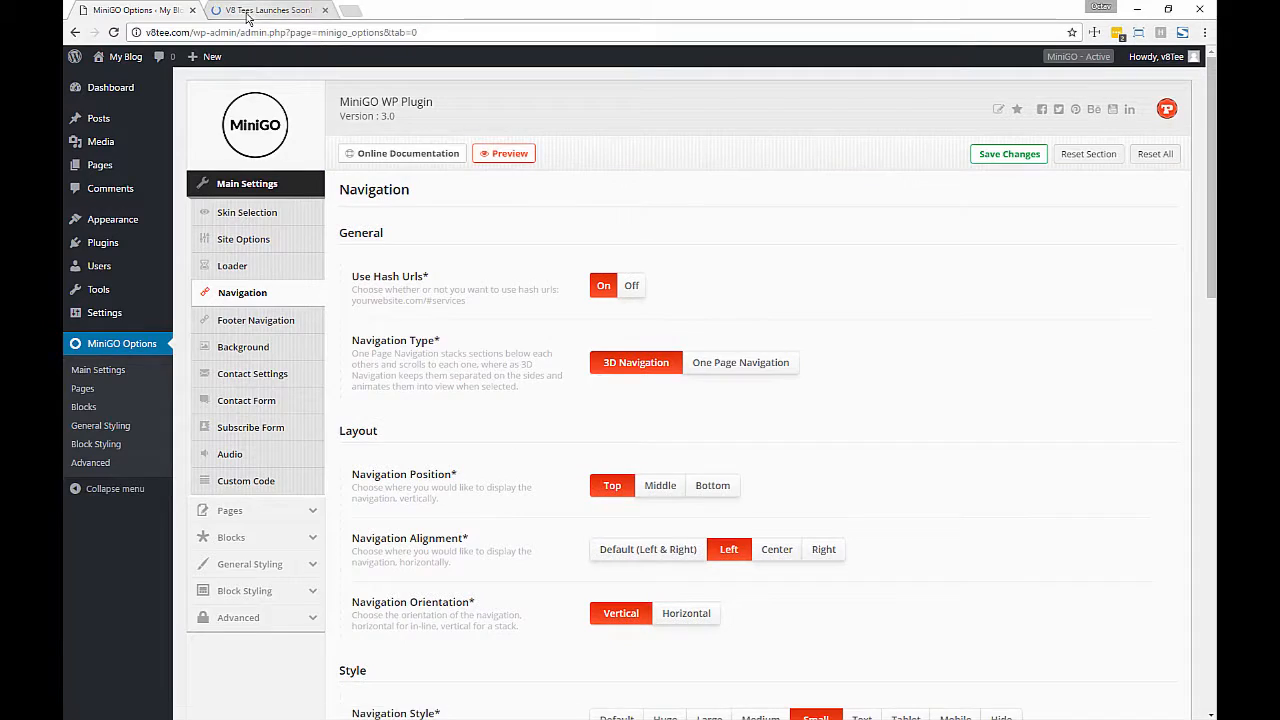
click(247, 12)
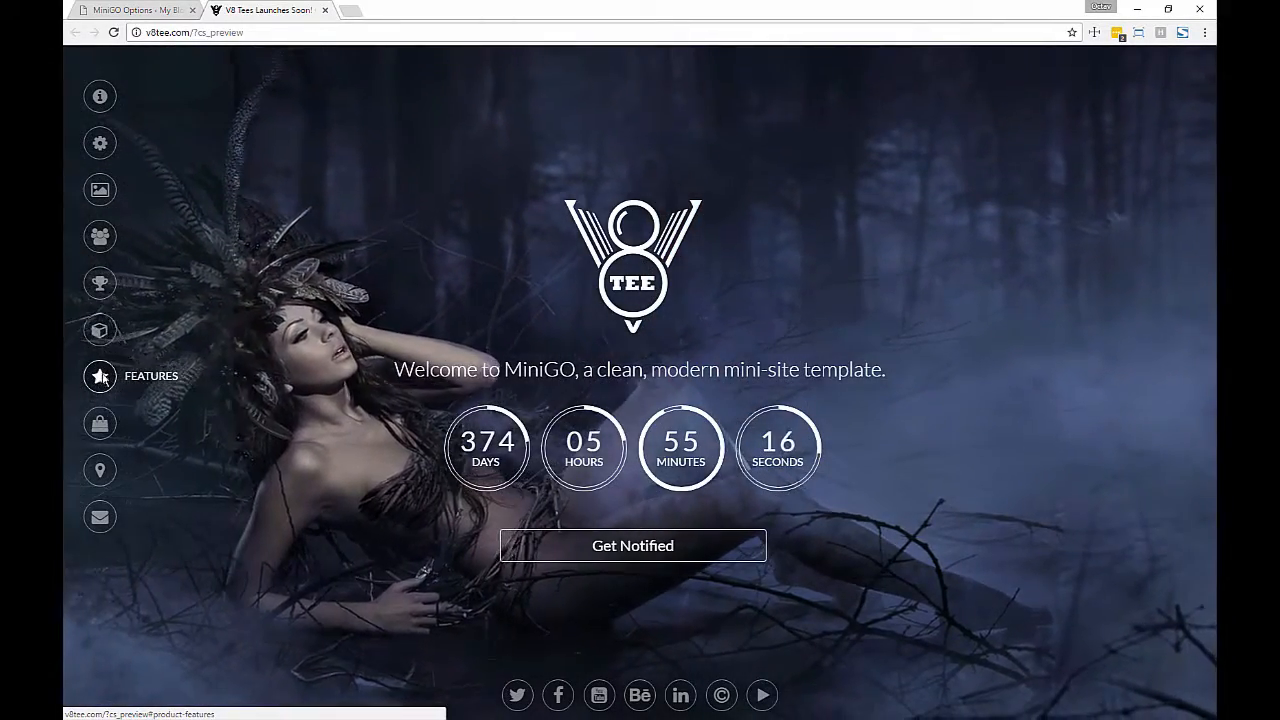
Check the Features and Services sections in the launch page preview, close each section, and return to the MiniGO options
click(100, 376)
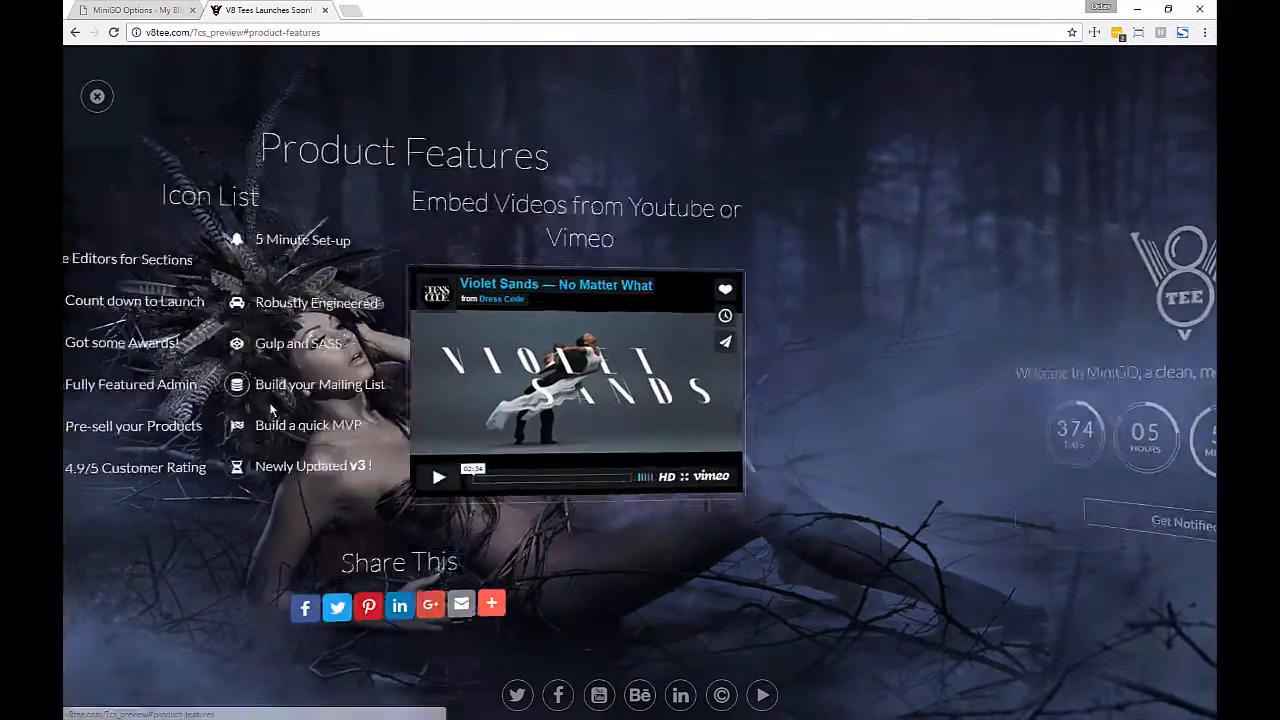
click(100, 96)
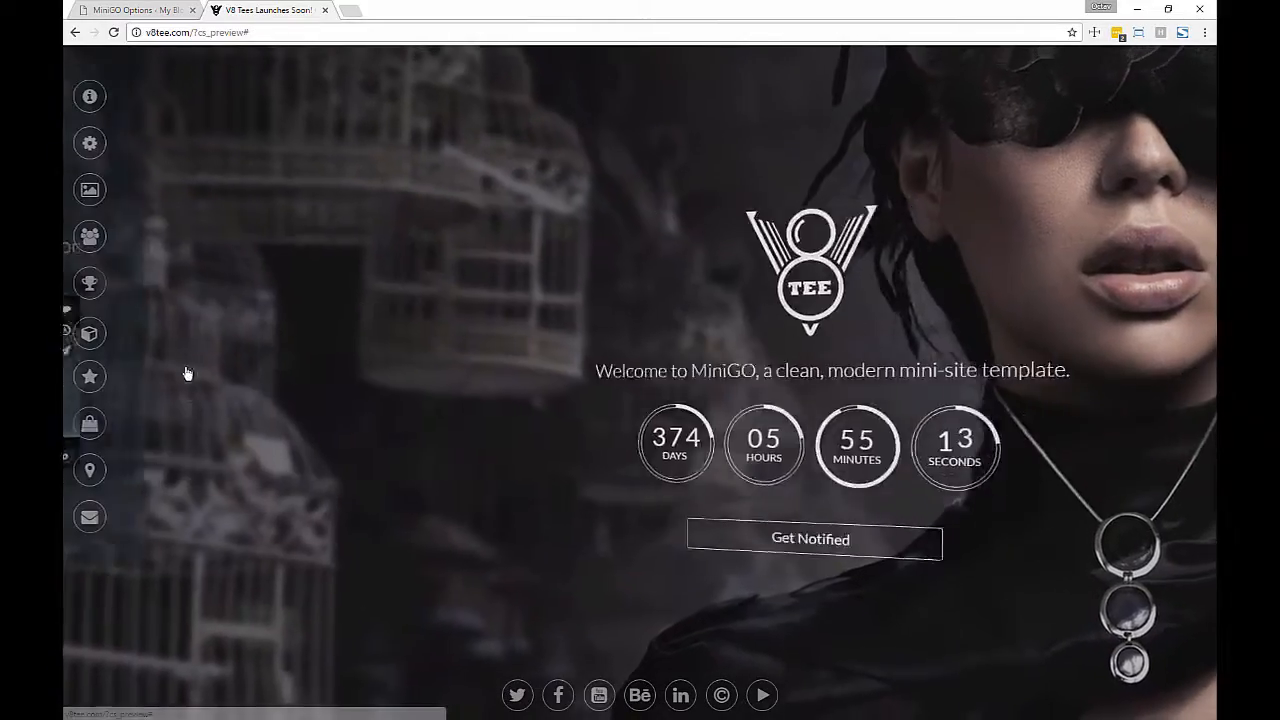
click(100, 137)
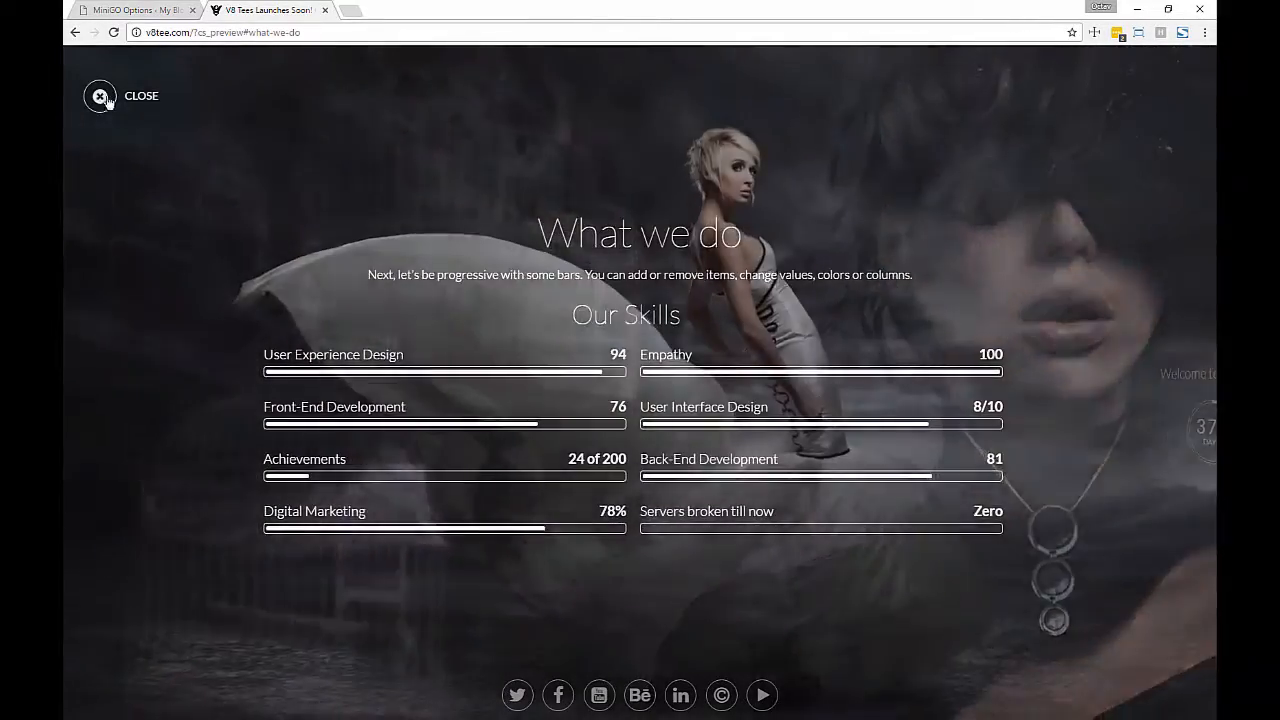
click(100, 94)
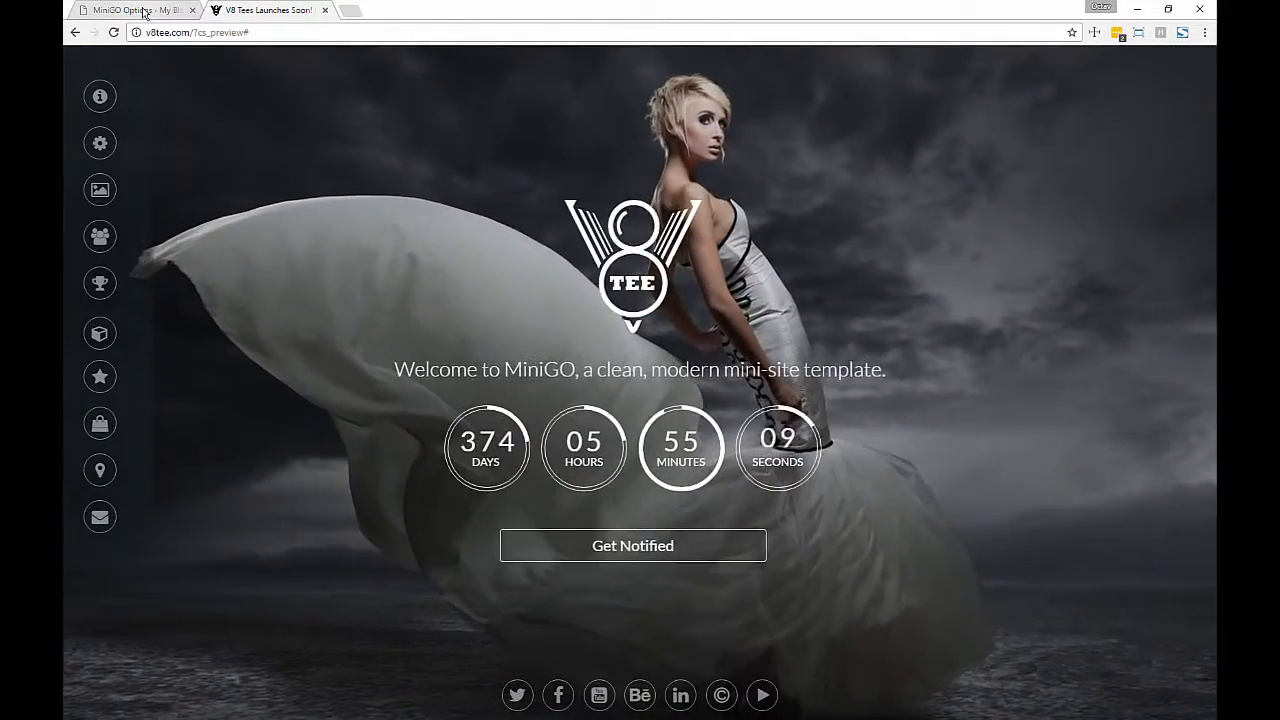
key(ctrl+w)
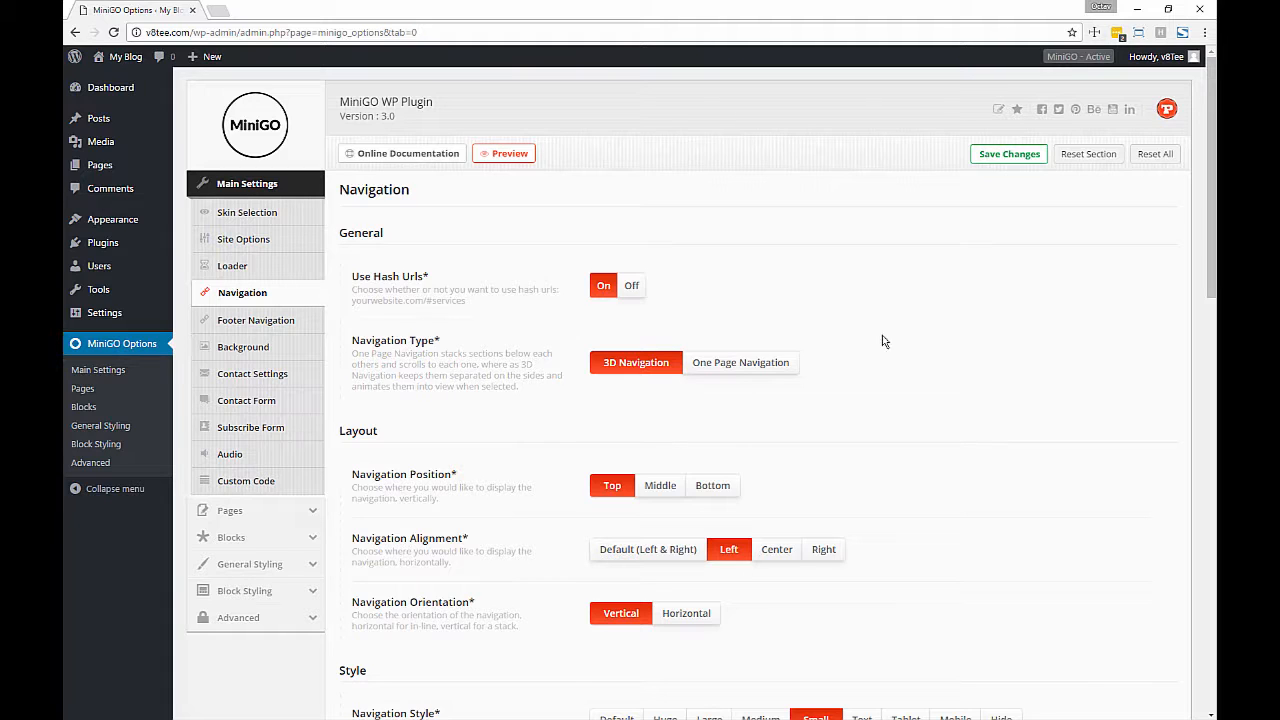
Reset the Navigation section to its defaults, save the changes and preview the launch page
click(1087, 157)
click(697, 136)
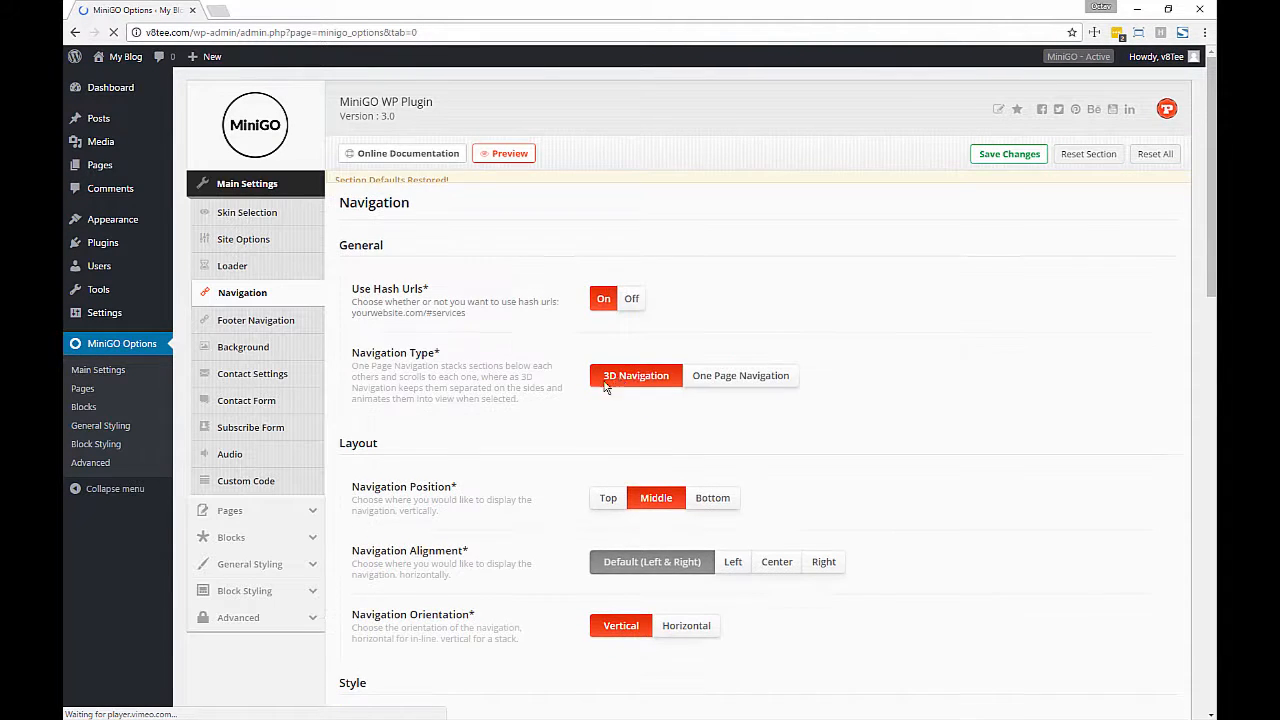
click(1000, 160)
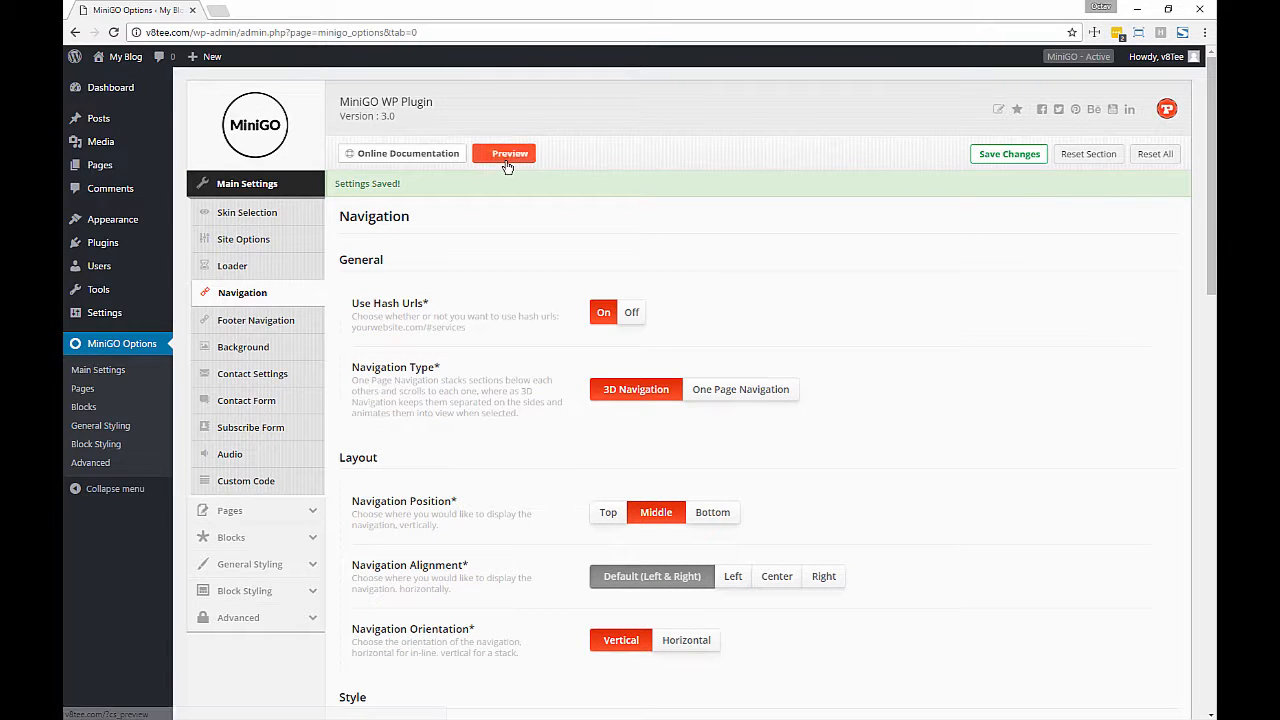
click(507, 160)
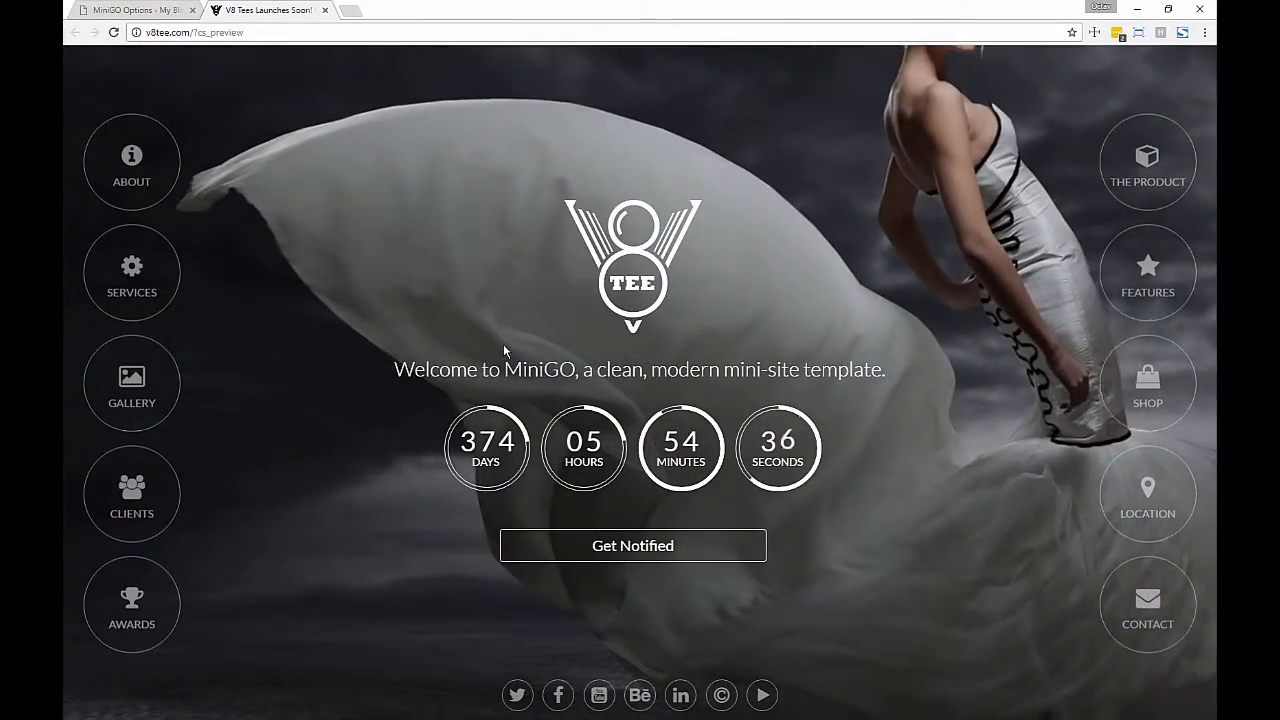
key(ctrl+w)
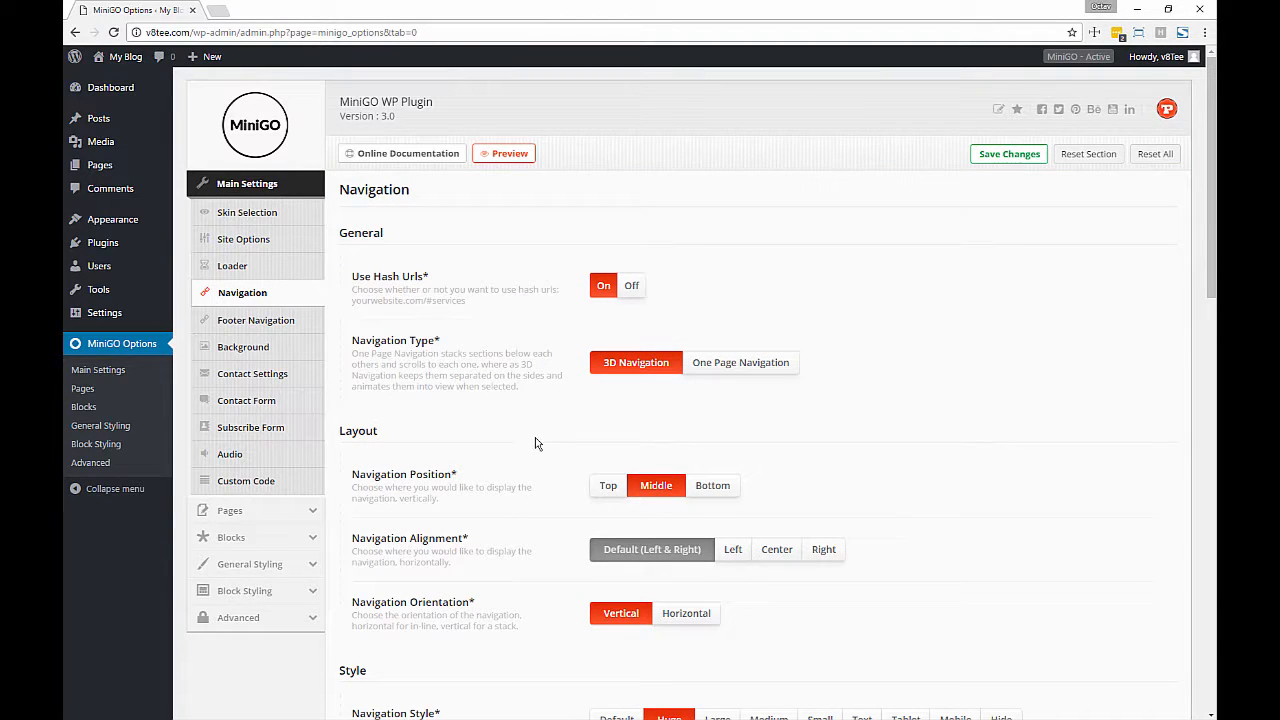
Set Show Footer to Off in the Footer Navigation settings, save the changes and preview the launch page
click(273, 321)
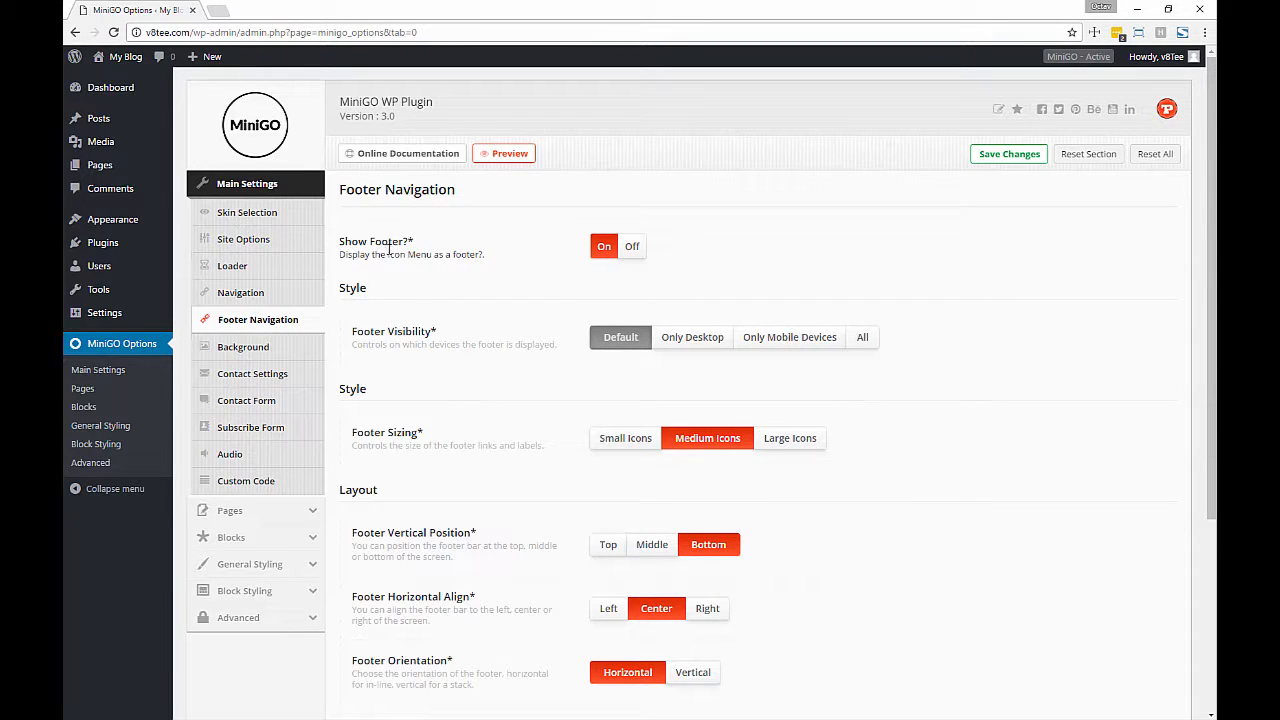
click(632, 246)
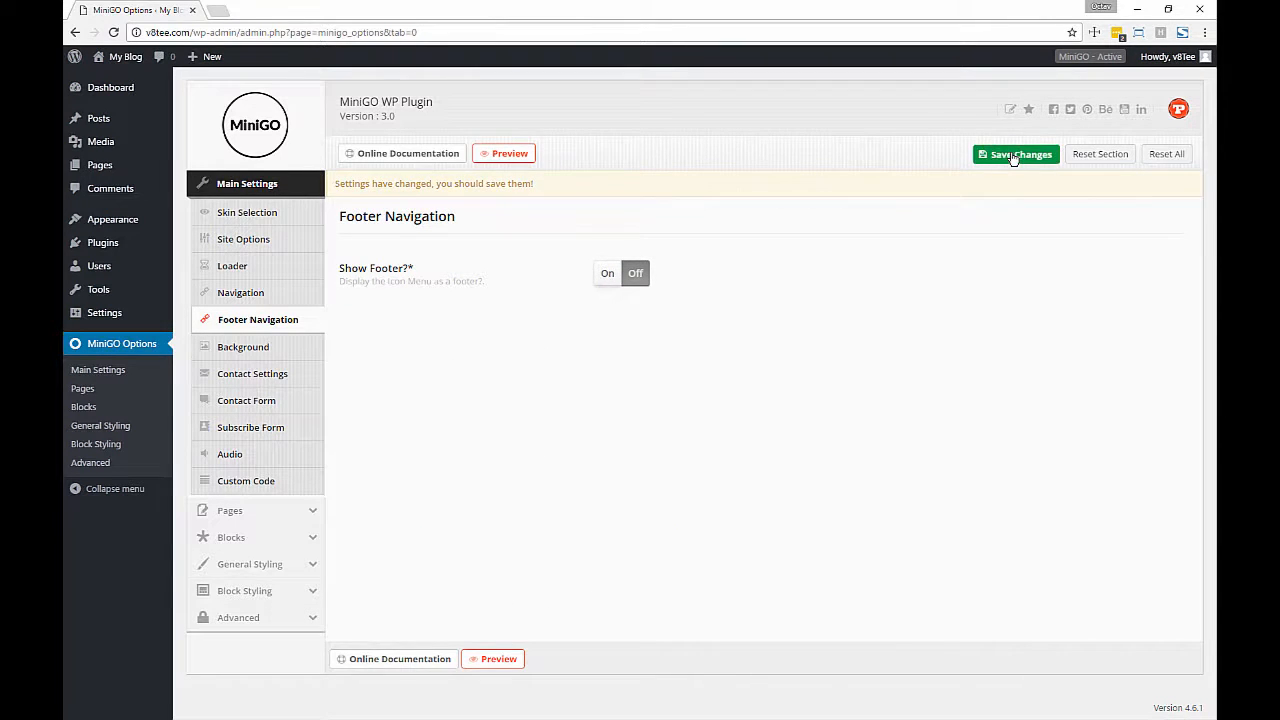
click(1013, 158)
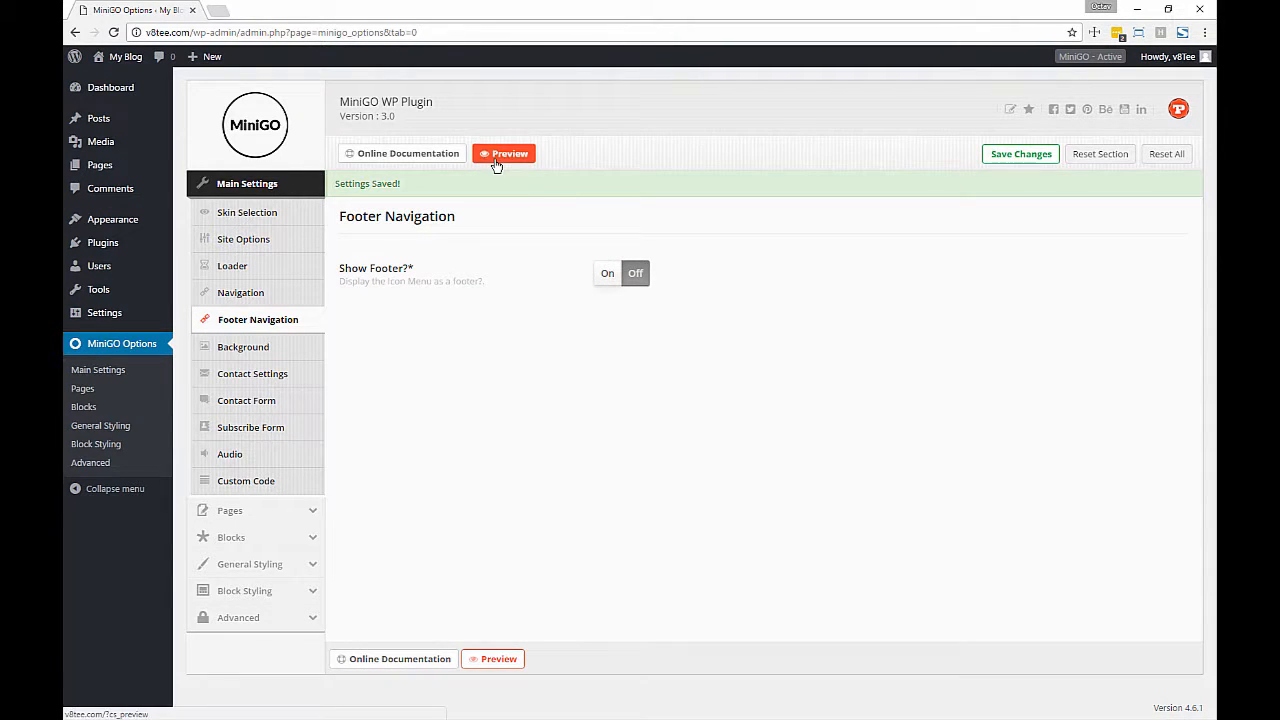
click(504, 153)
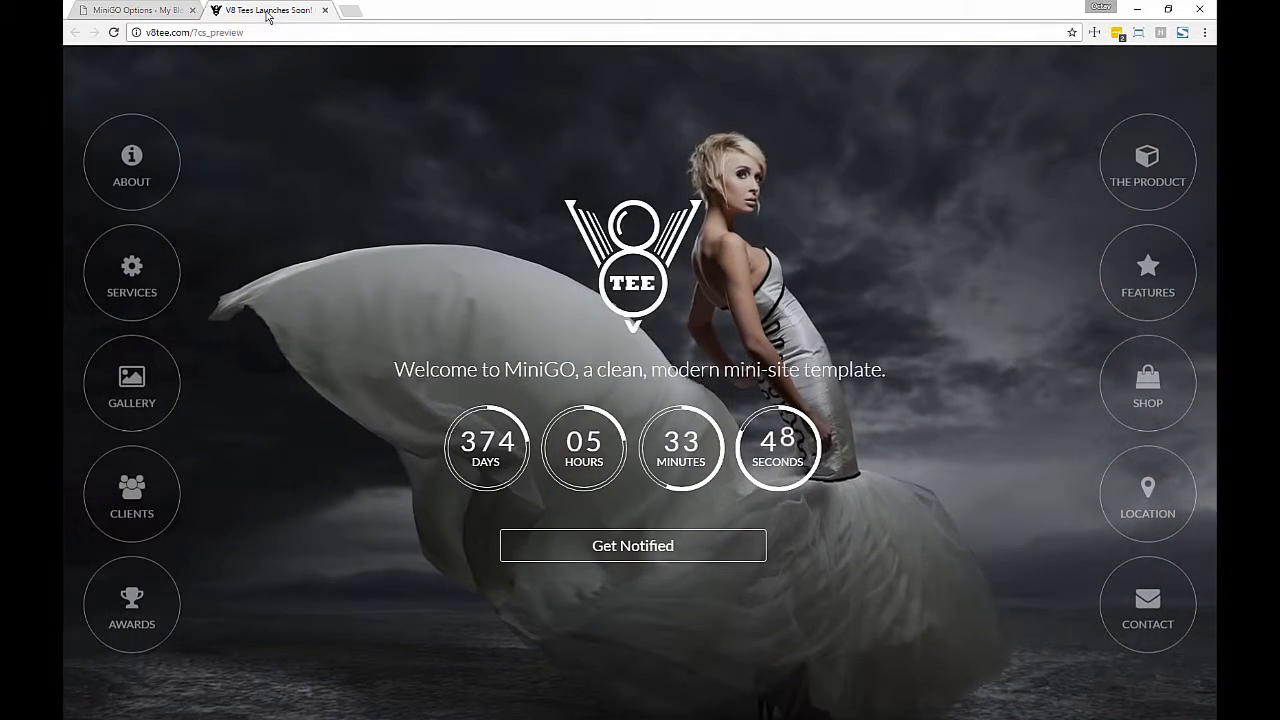
click(325, 10)
Set Show Footer to On and, after trying the desktop-only and mobile-only options, set Footer Visibility to Default
click(616, 247)
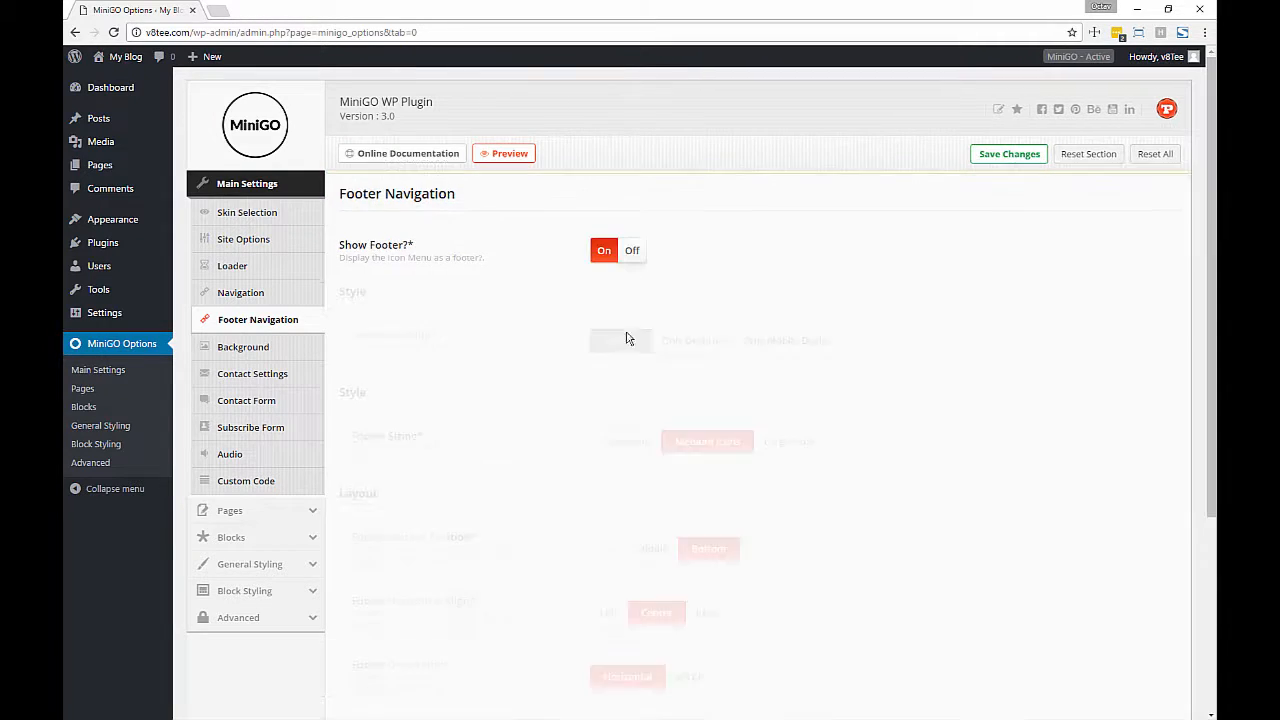
click(699, 386)
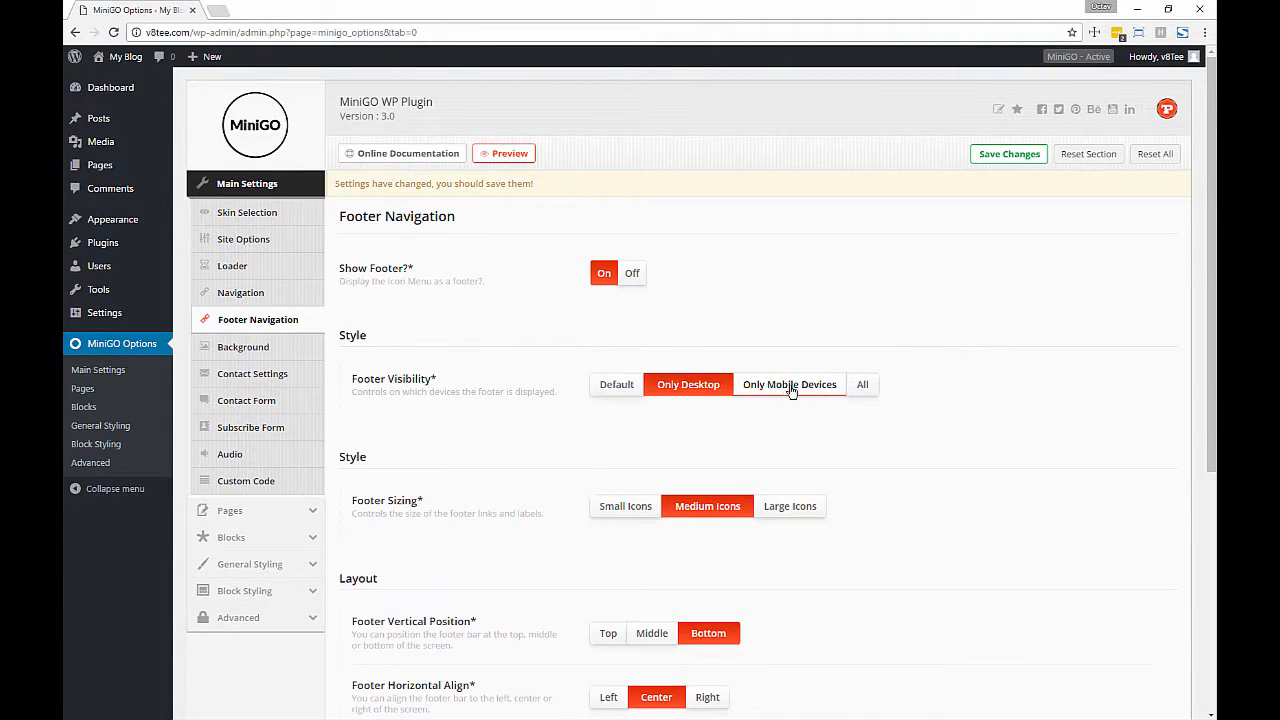
click(790, 384)
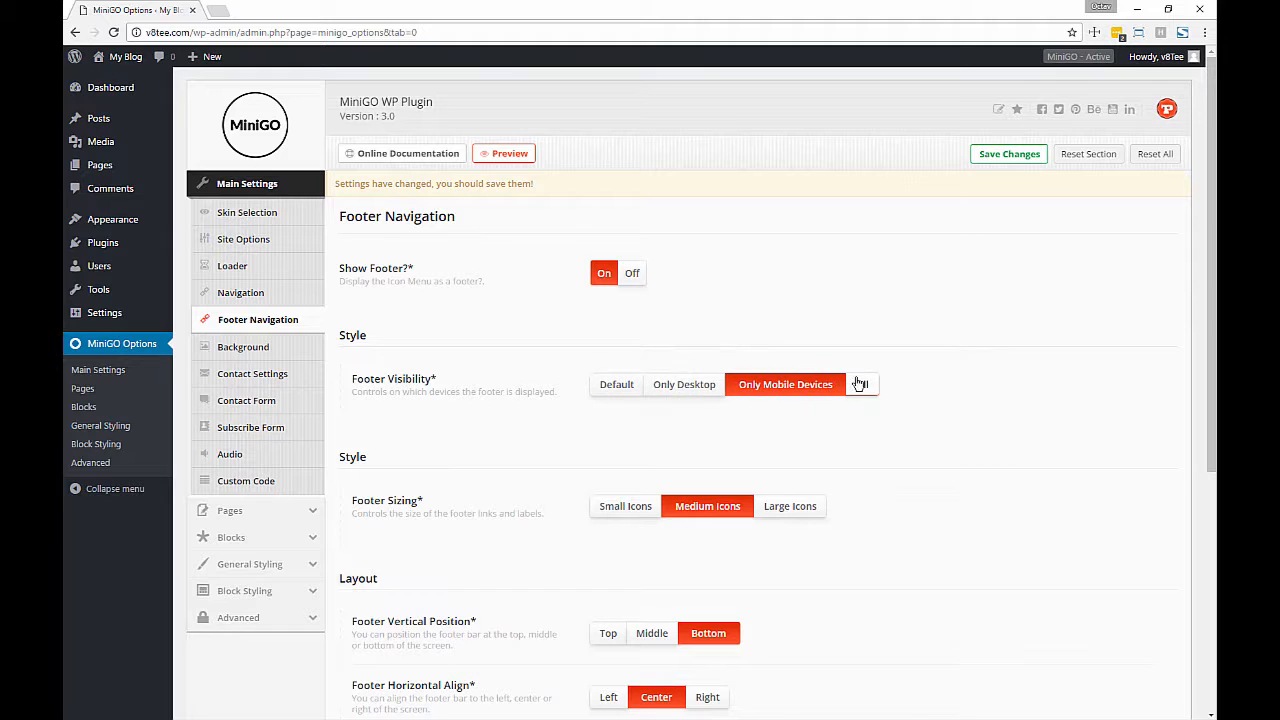
click(614, 388)
Try the different Footer Sizing options and set it to Small Icons
scroll(760, 458, down, 3)
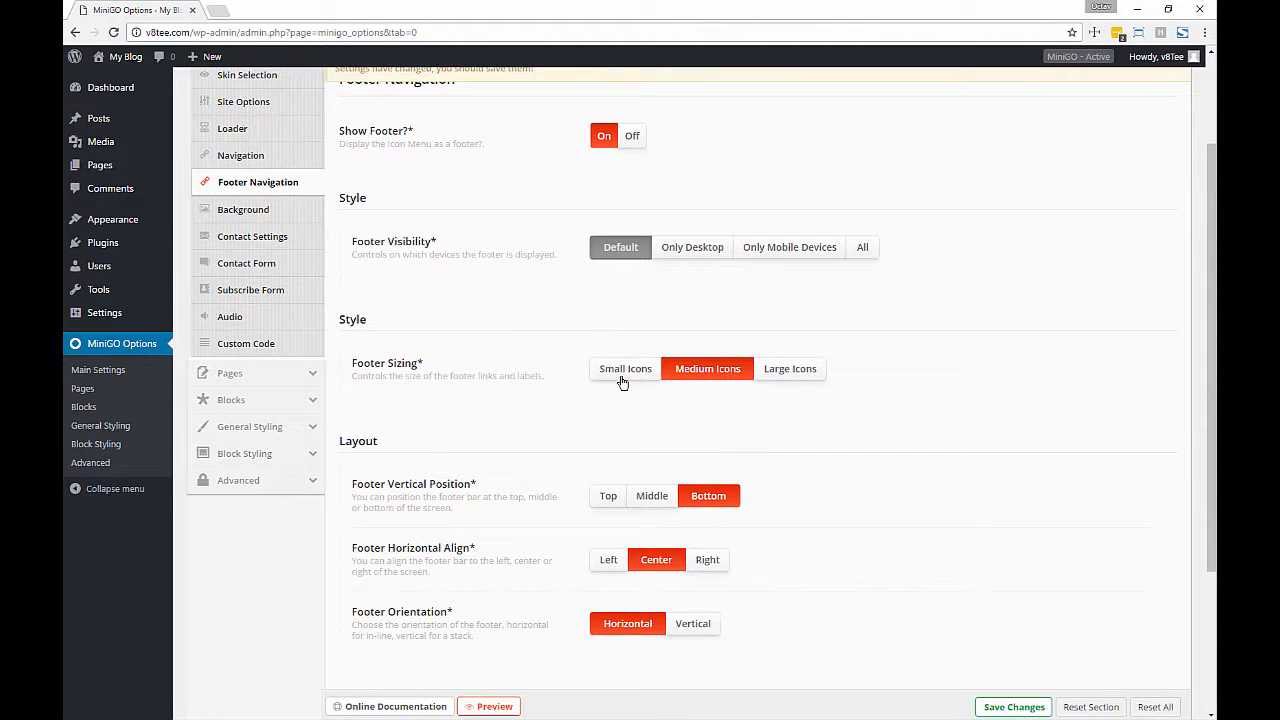
click(622, 383)
click(768, 370)
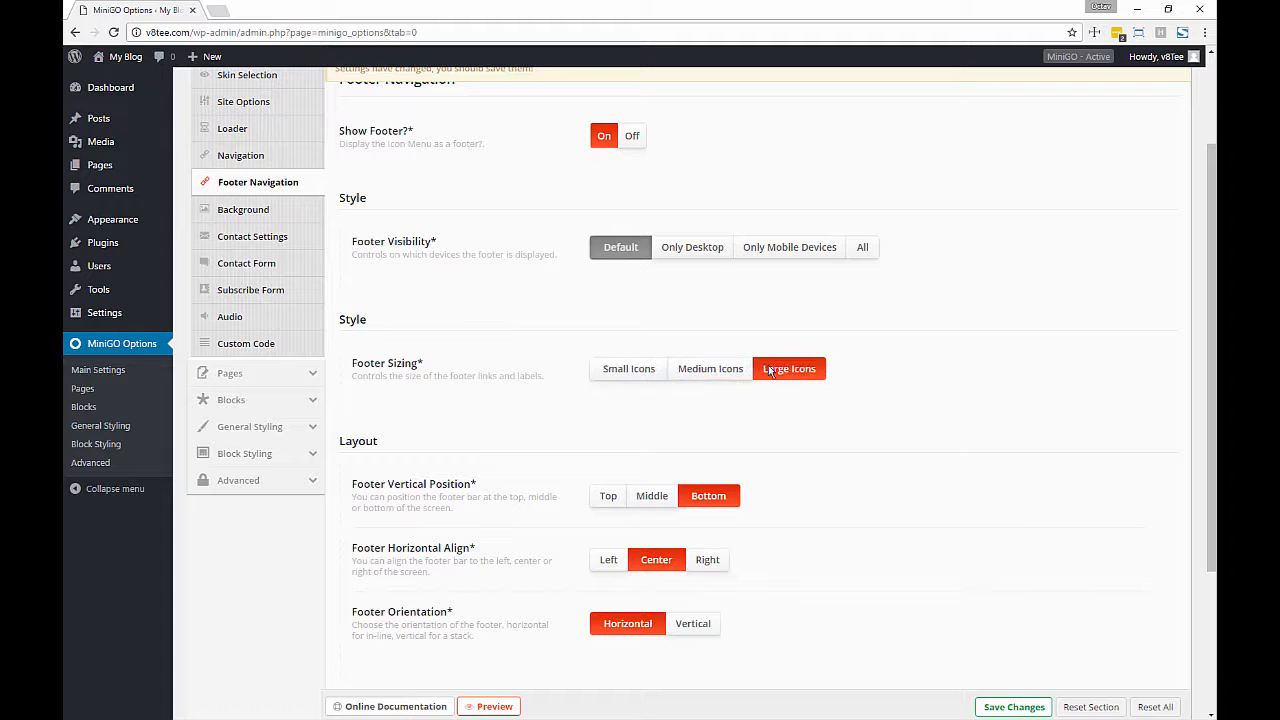
click(700, 369)
scroll(685, 375, down, 3)
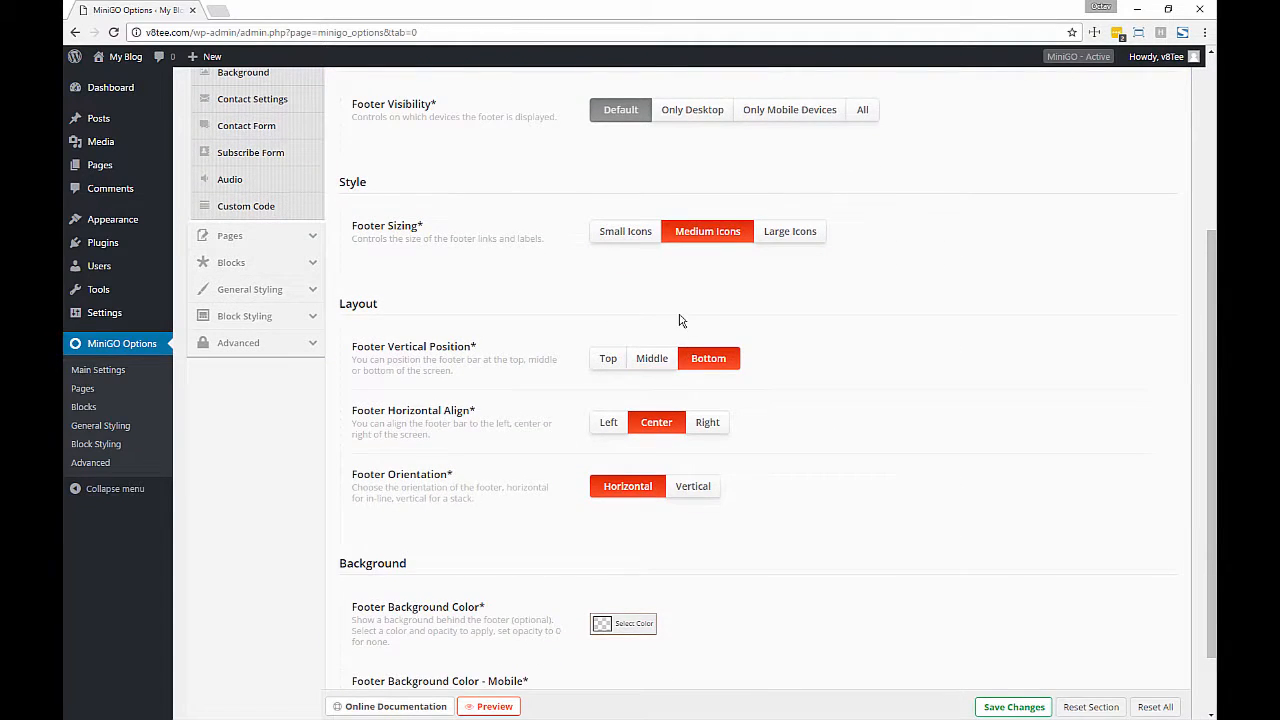
scroll(679, 320, down, 2)
click(644, 161)
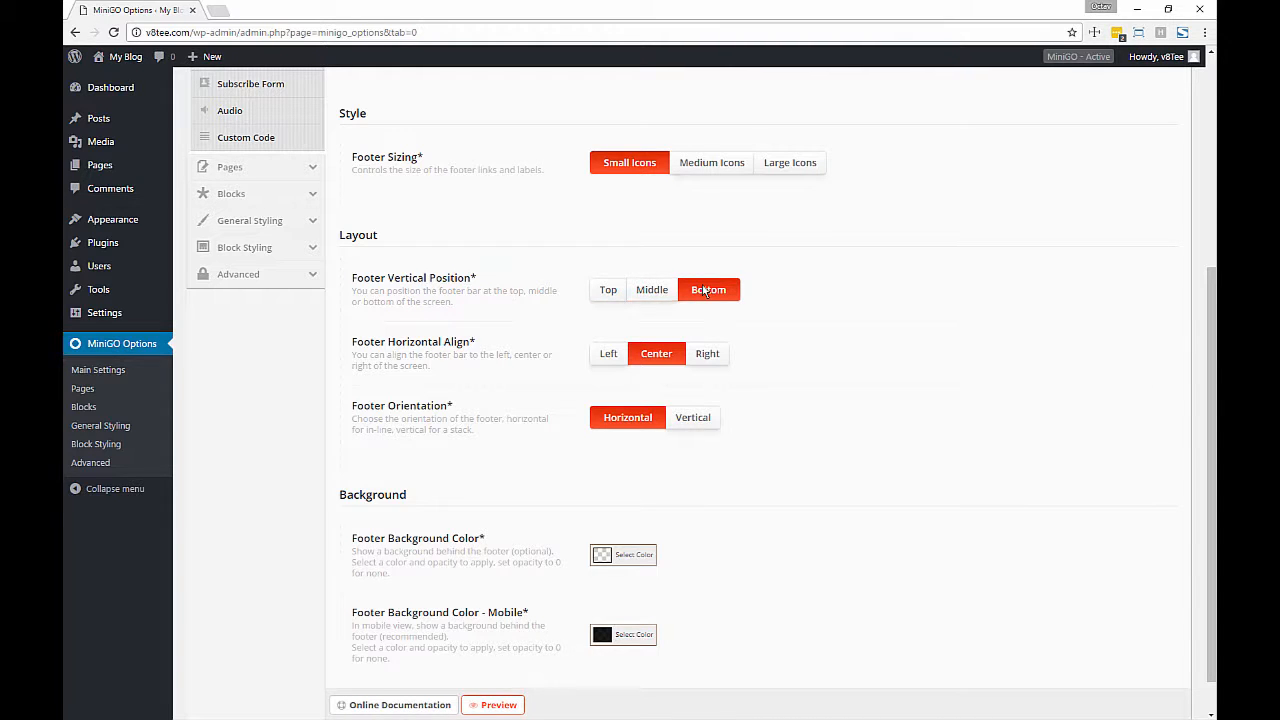
Set the Footer Horizontal Align to Left and the Footer Orientation to Horizontal
scroll(703, 290, down, 1)
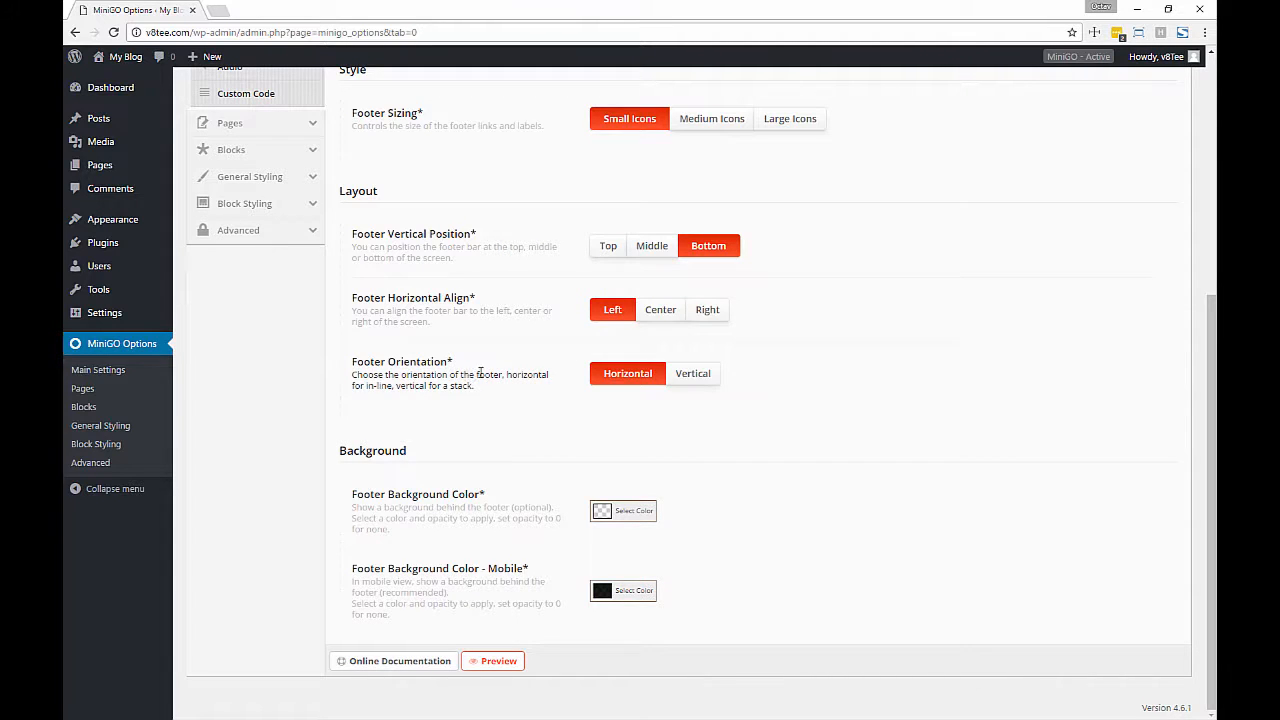
click(635, 380)
click(620, 511)
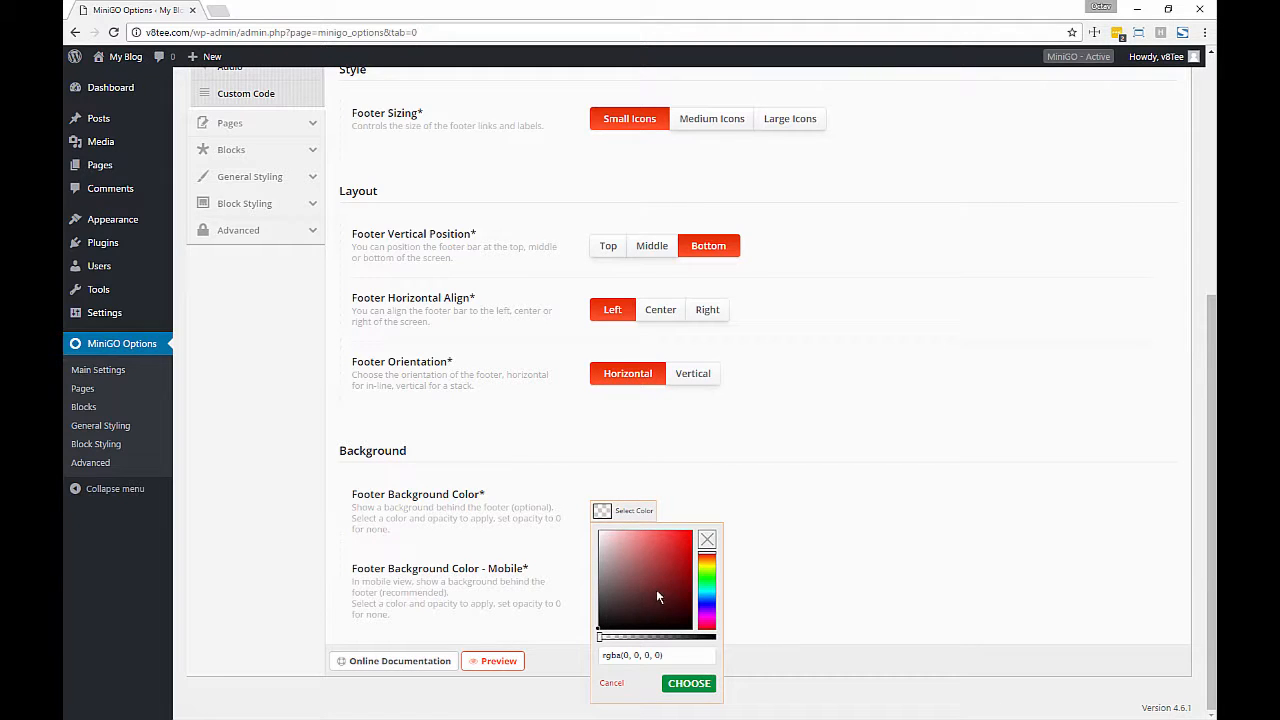
click(742, 462)
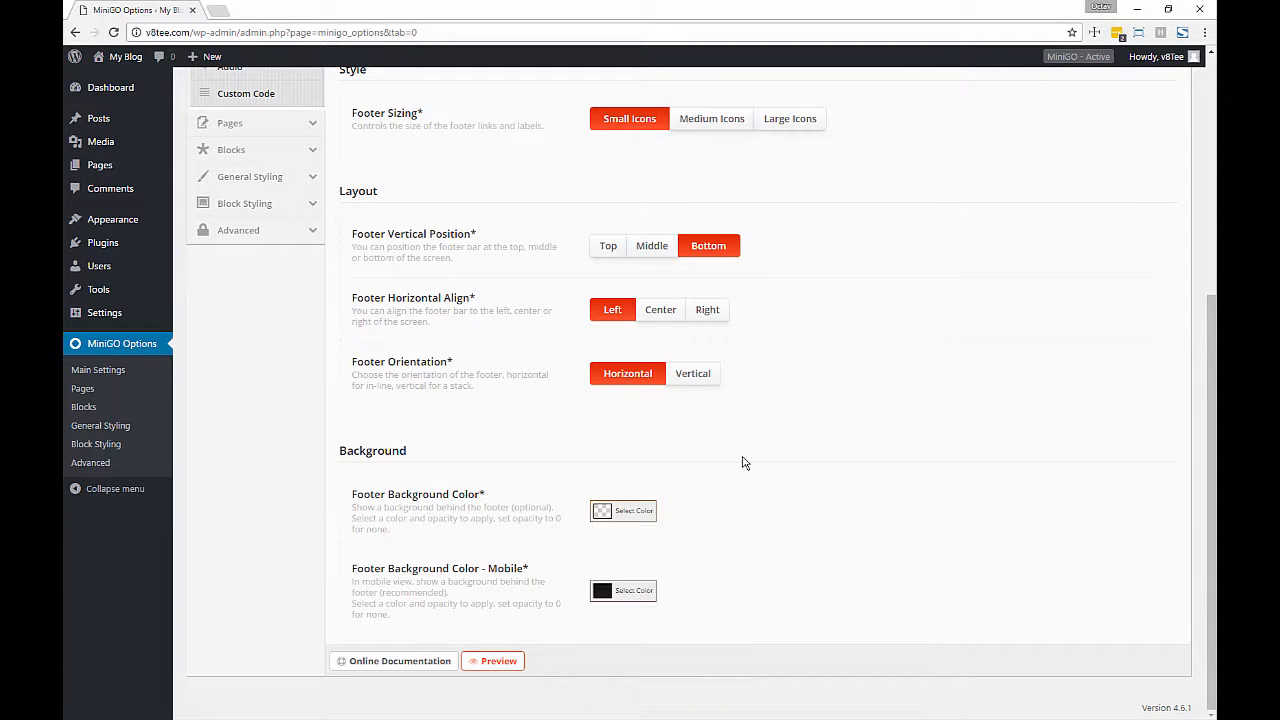
click(632, 511)
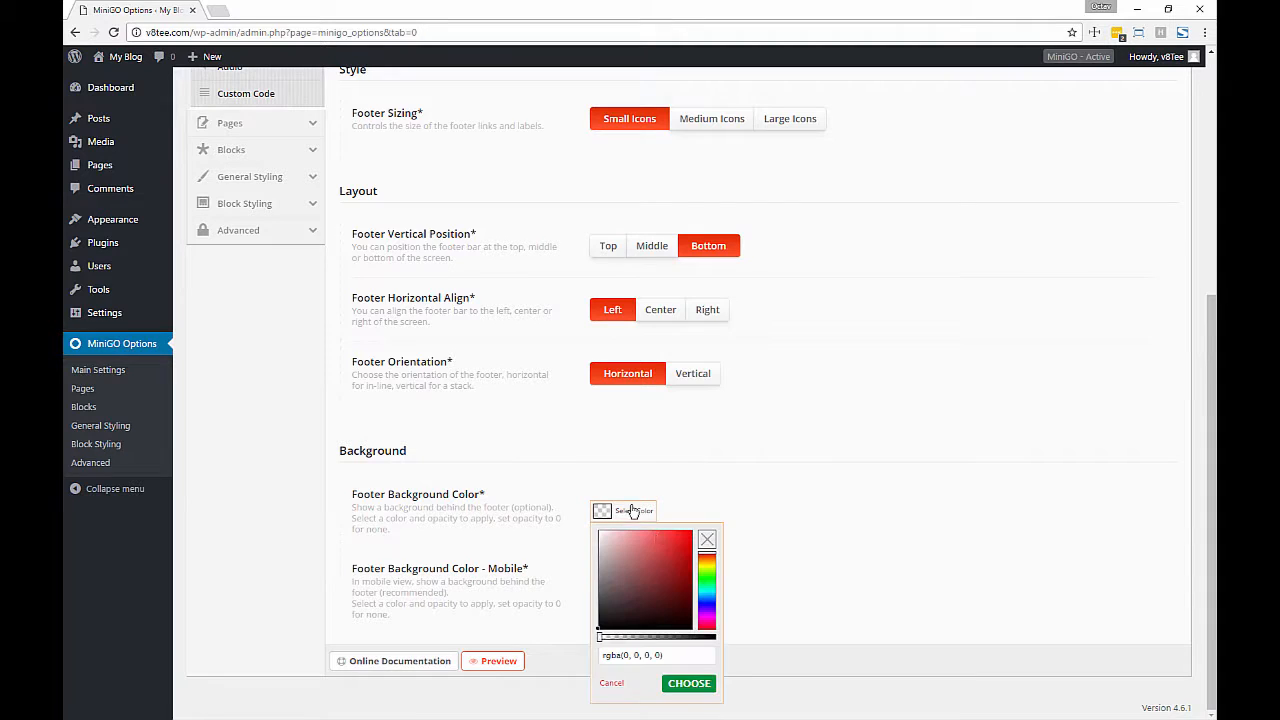
click(734, 523)
Save the footer navigation settings, preview the launch page, and return to the MiniGO options
scroll(938, 529, up, 5)
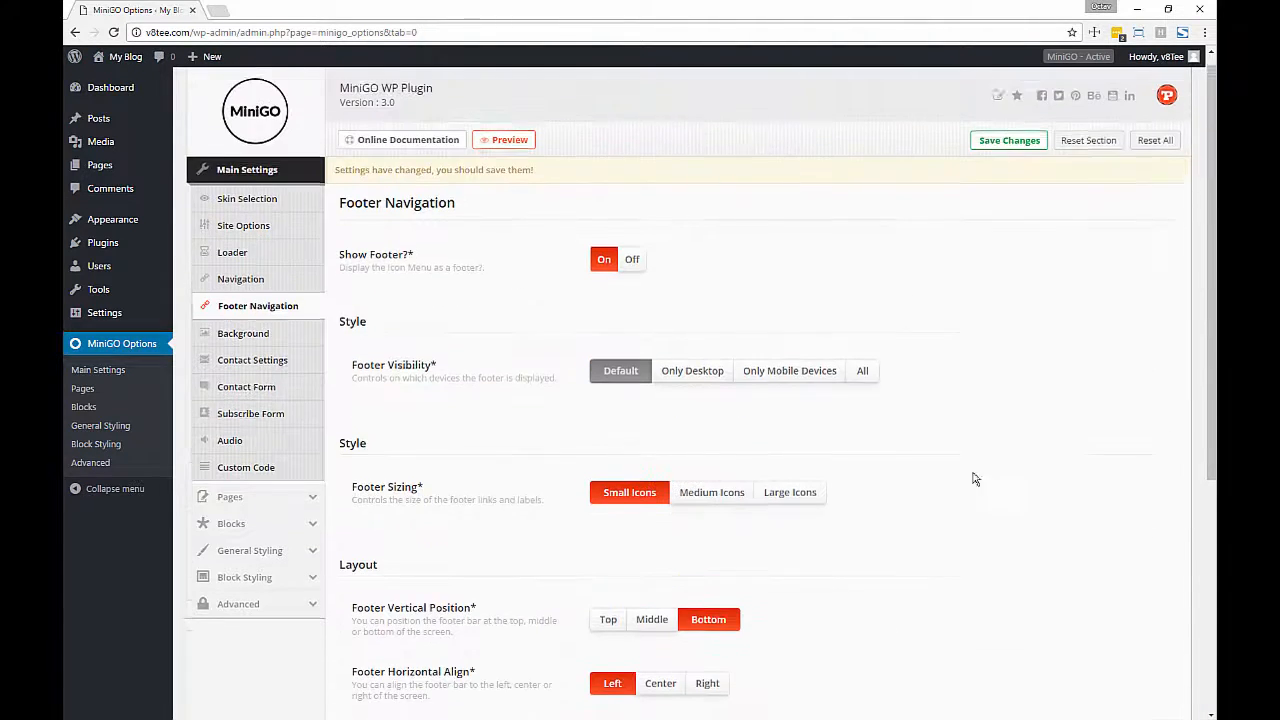
click(507, 158)
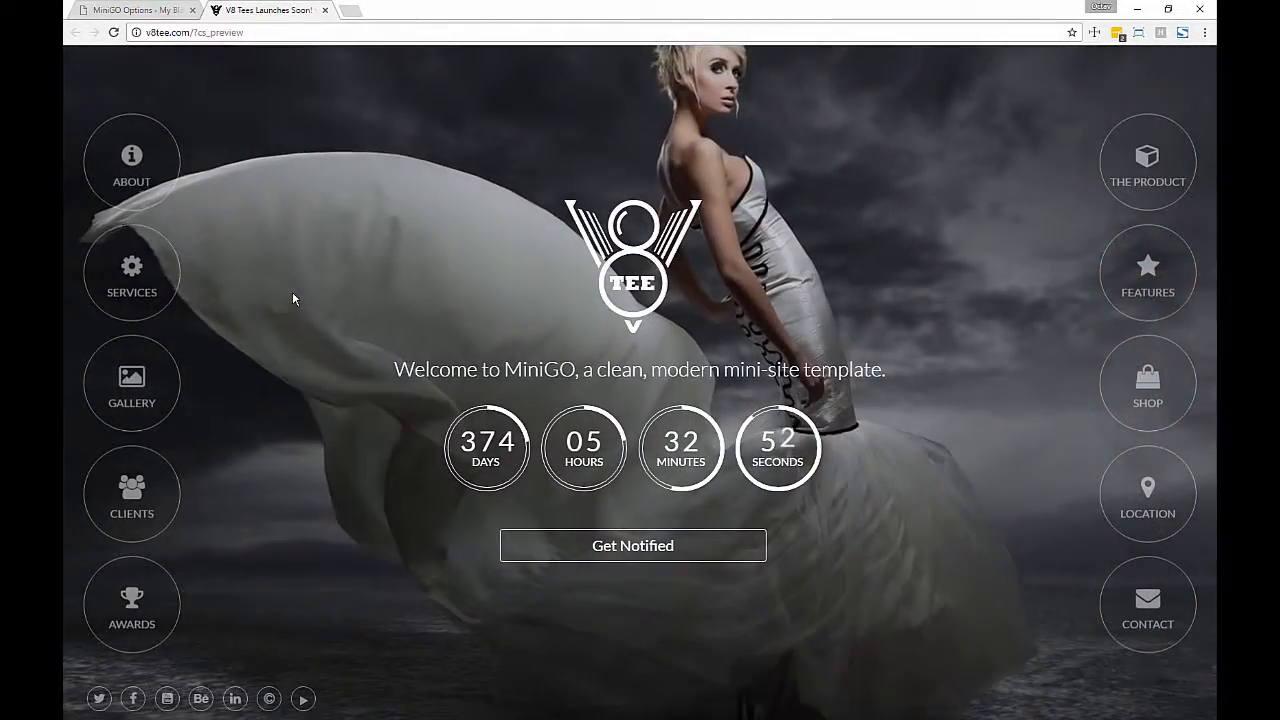
key(ctrl+w)
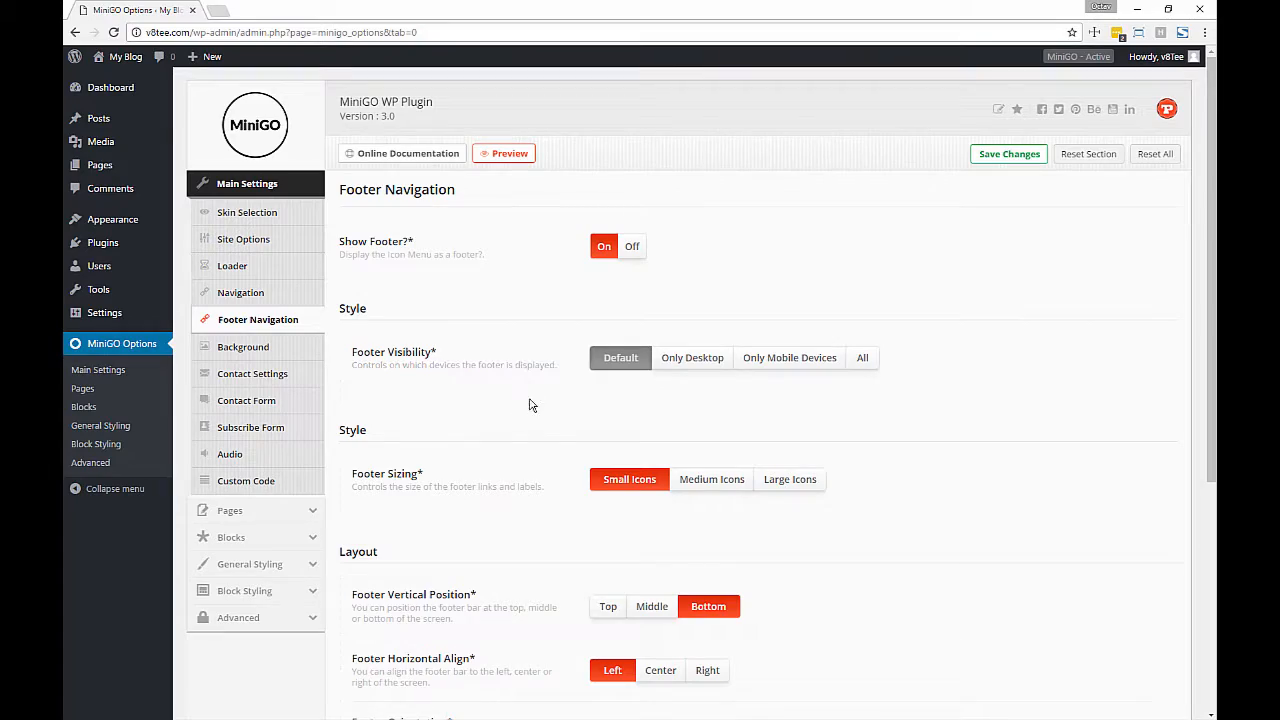